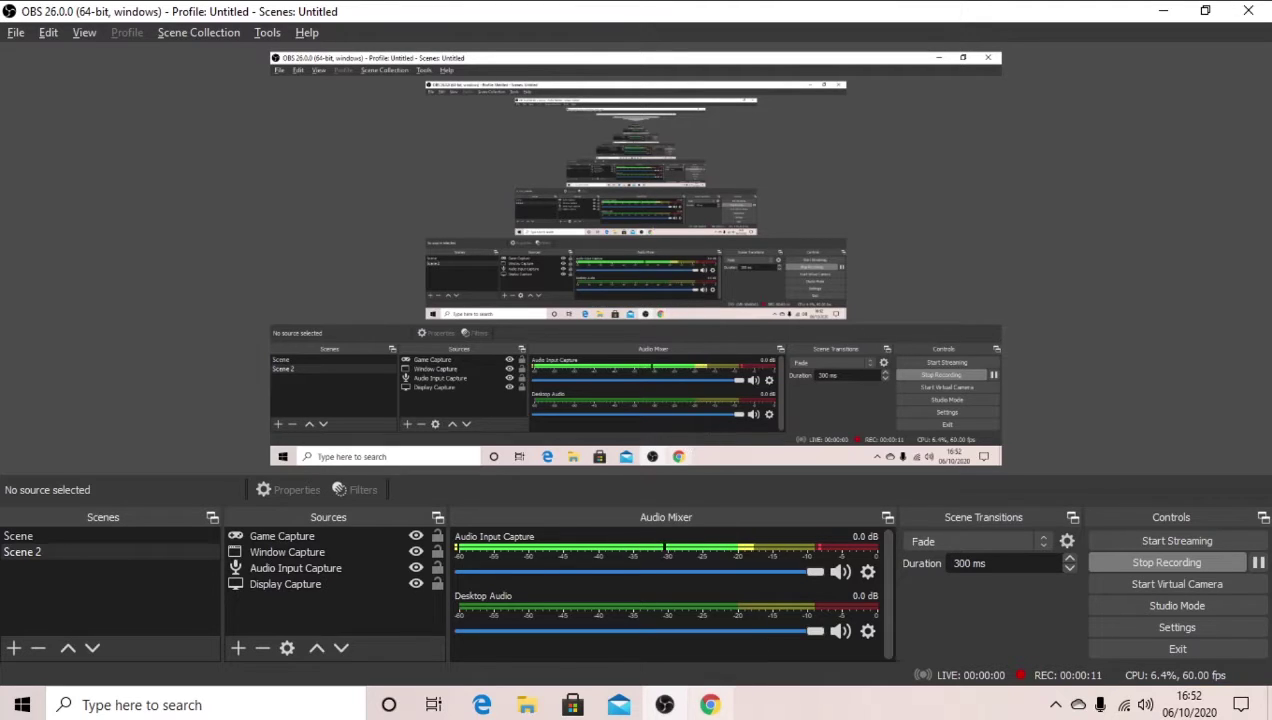
- Switch to Chrome and find the LiveSplit 1.8.15 release on the downloads page of livesplit.org
left_click(709, 705)
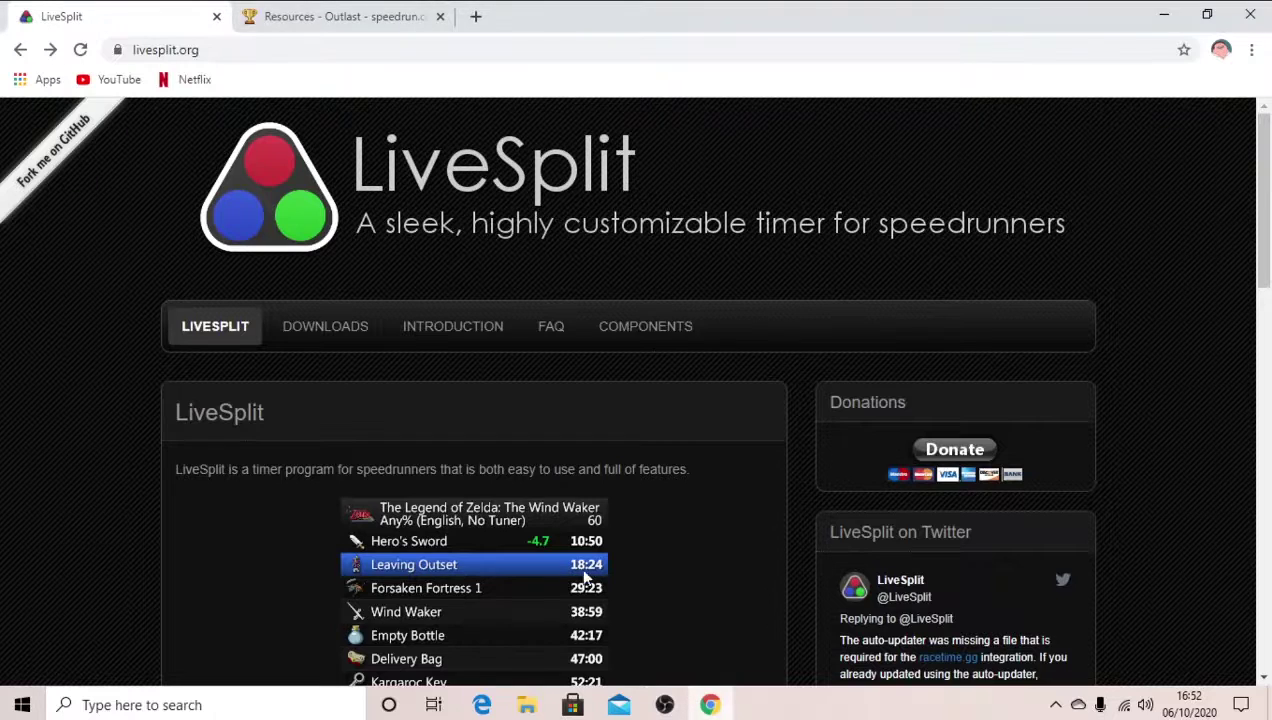
left_click(170, 49)
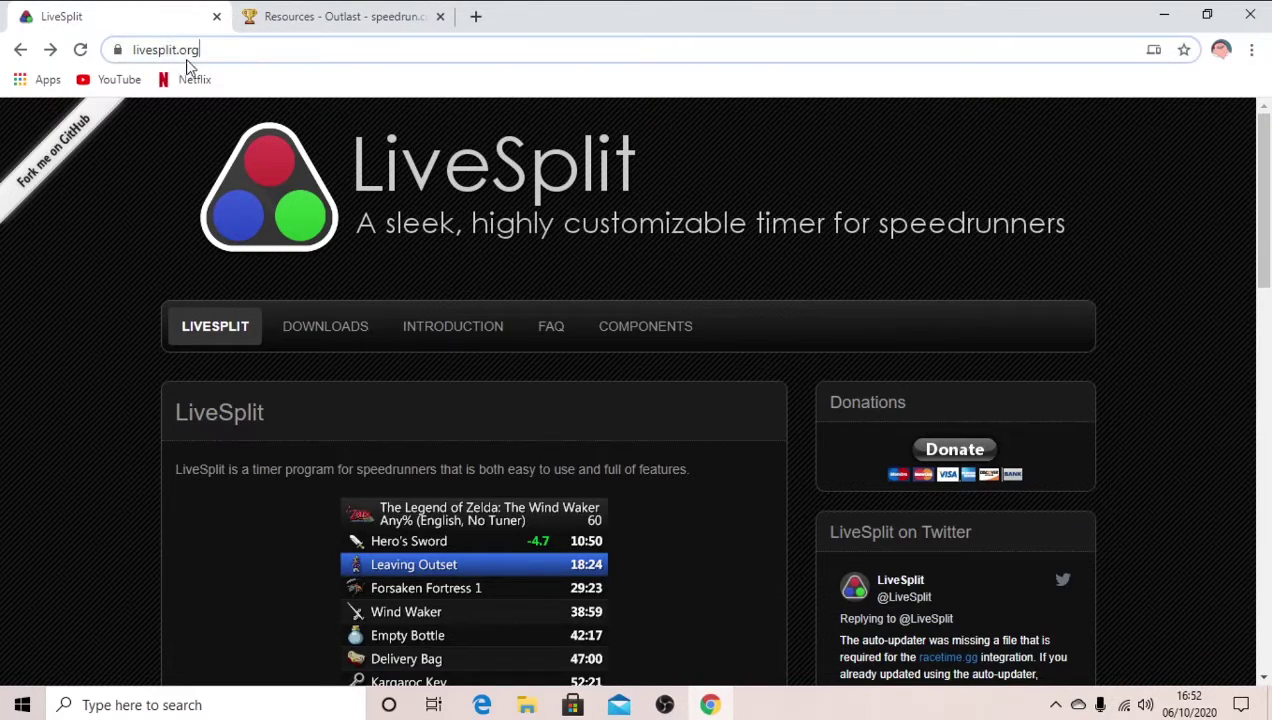
left_click(325, 340)
scroll(311, 382, "down", 1)
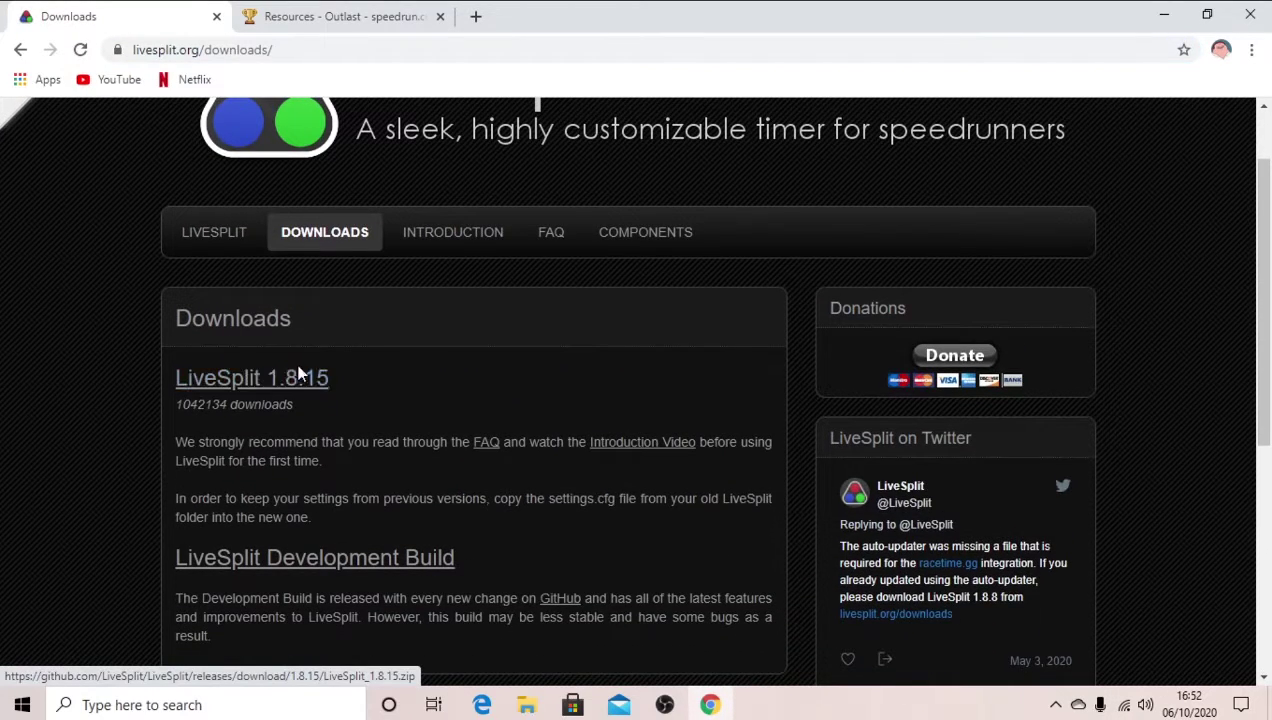
left_click(301, 376)
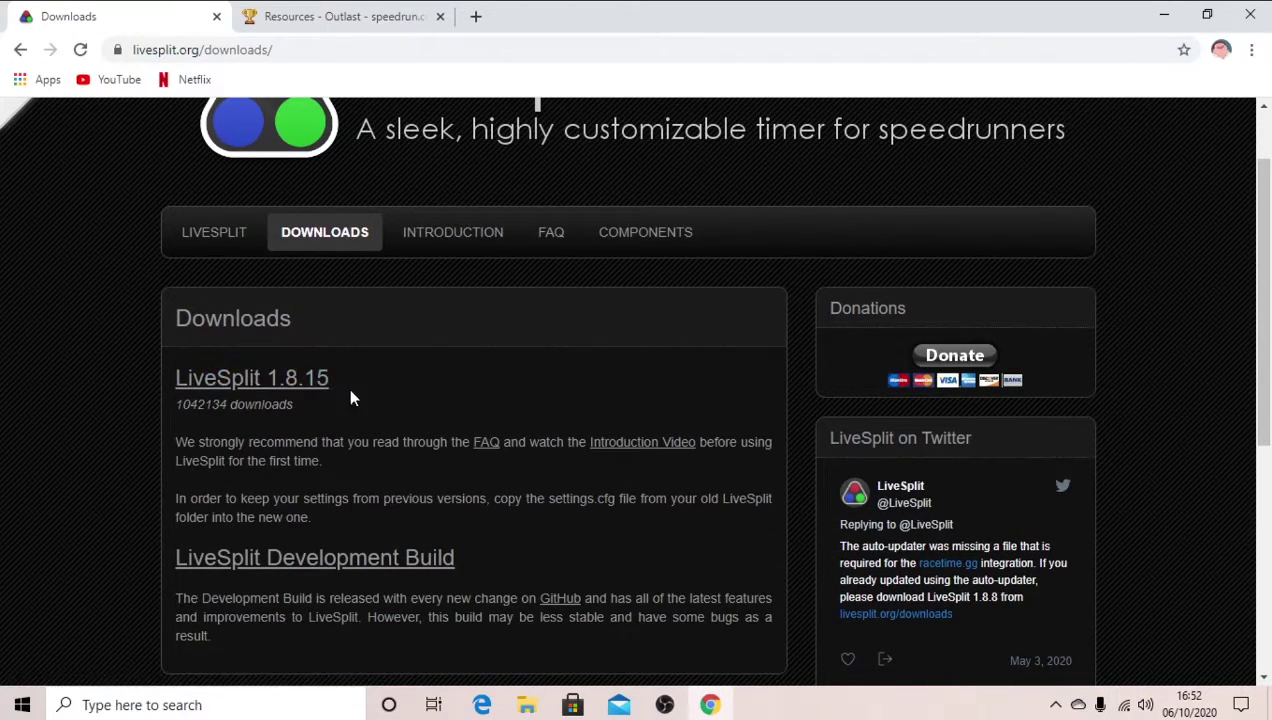
left_click_drag(158, 391, 174, 356)
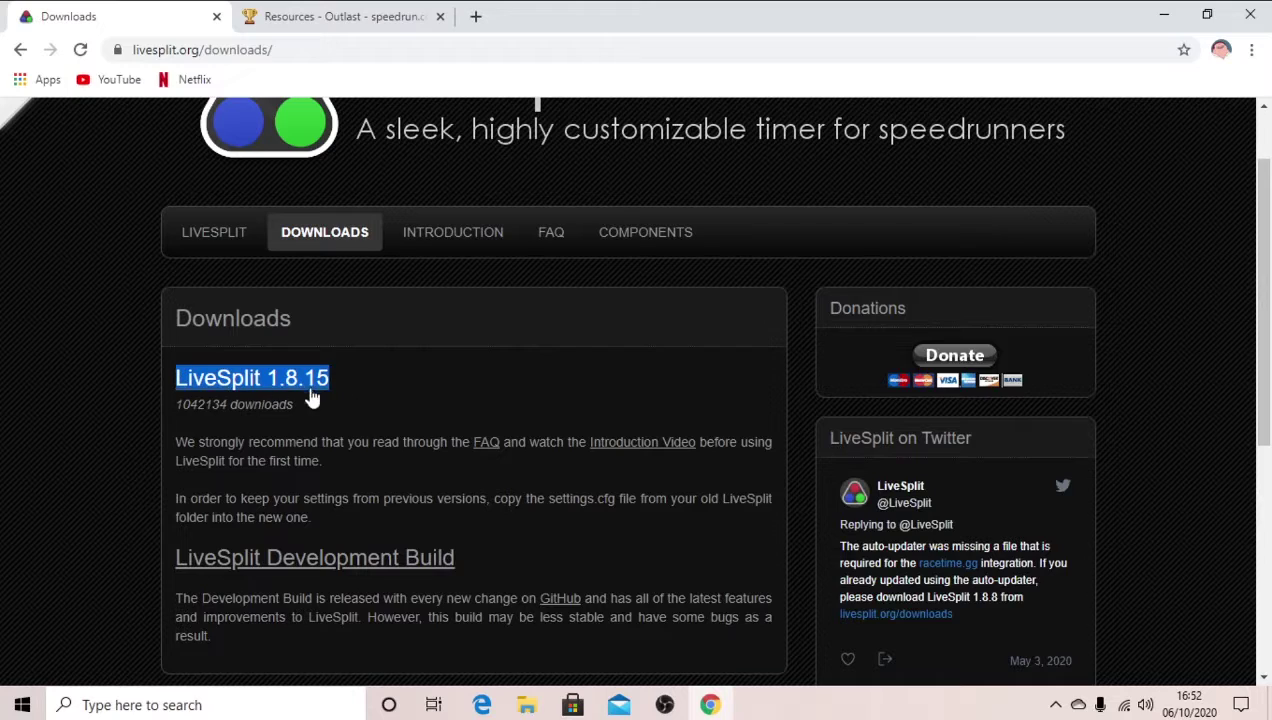
left_click(543, 437)
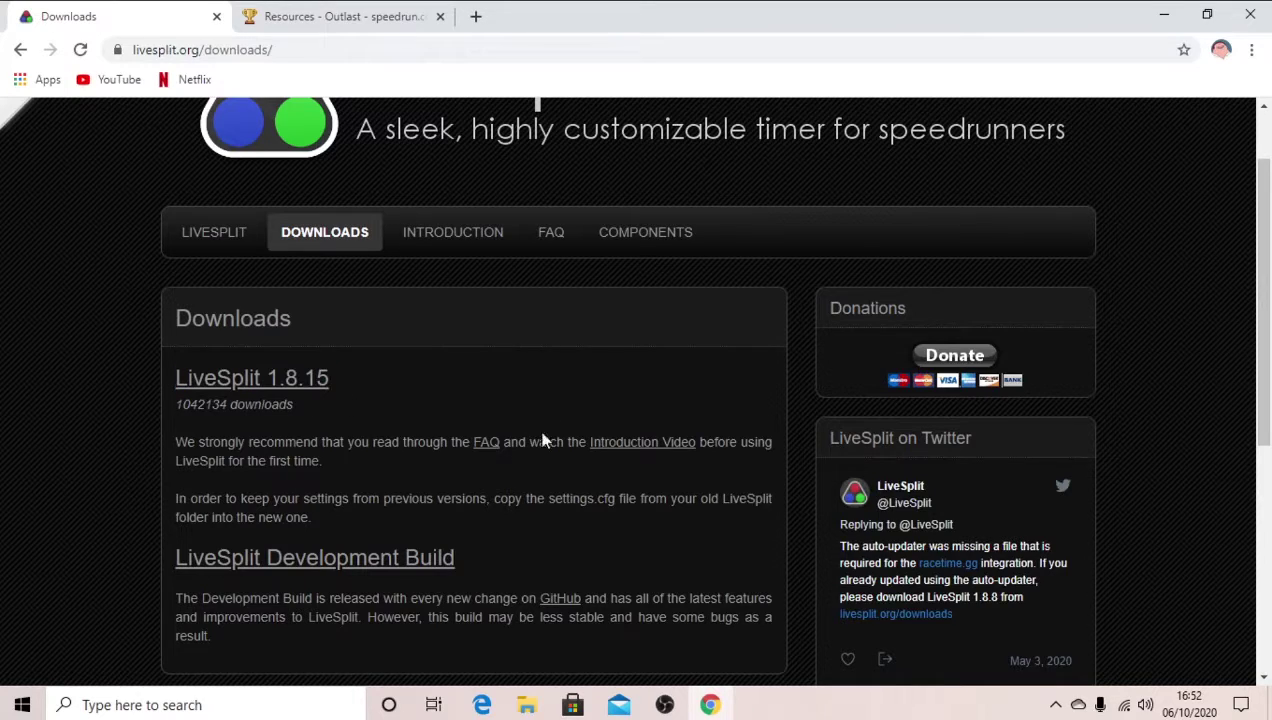
- Switch to File Explorer and open the LiveSplit_1.8.15.zip archive in the Downloads folder
left_click(527, 705)
left_click(168, 157)
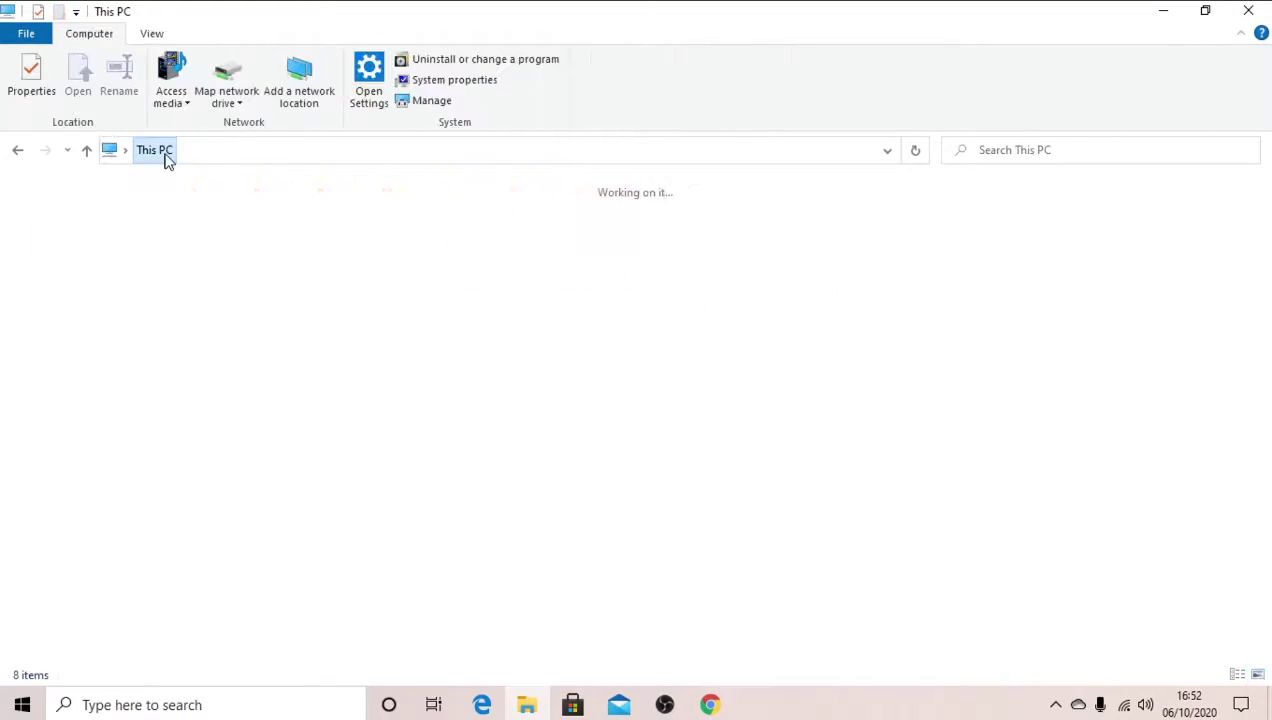
double_click(832, 221)
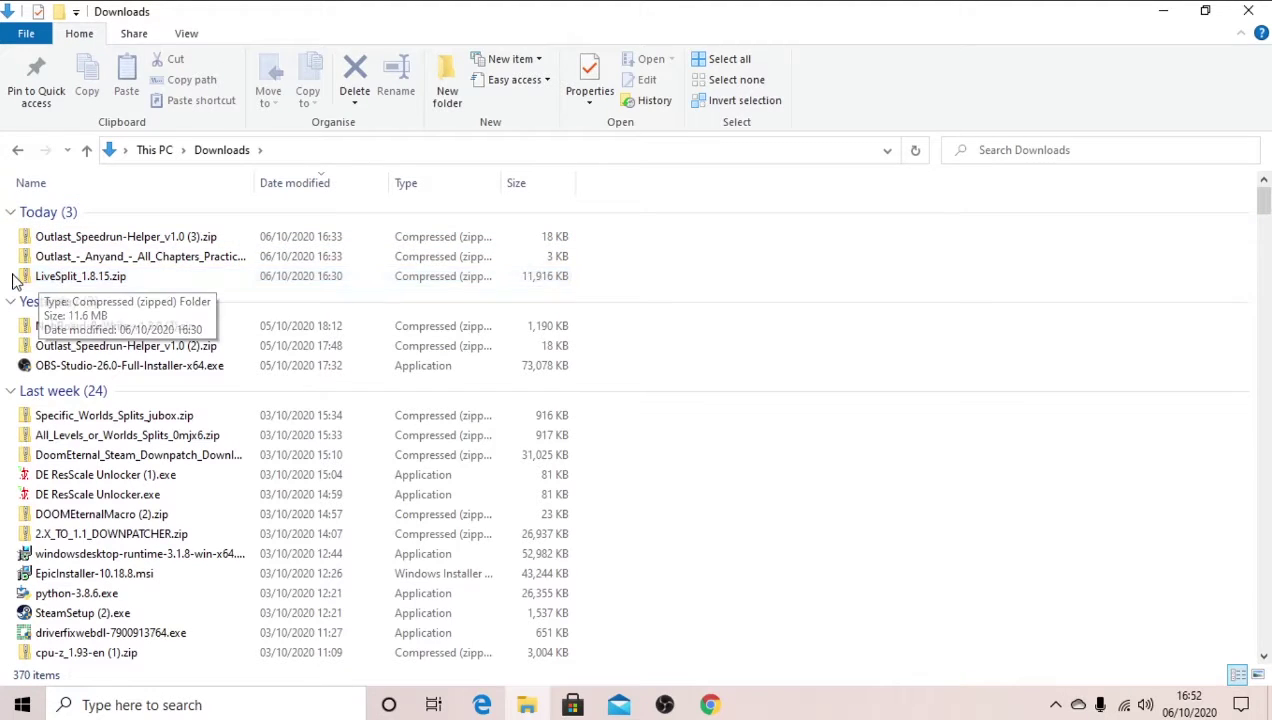
double_click(105, 278)
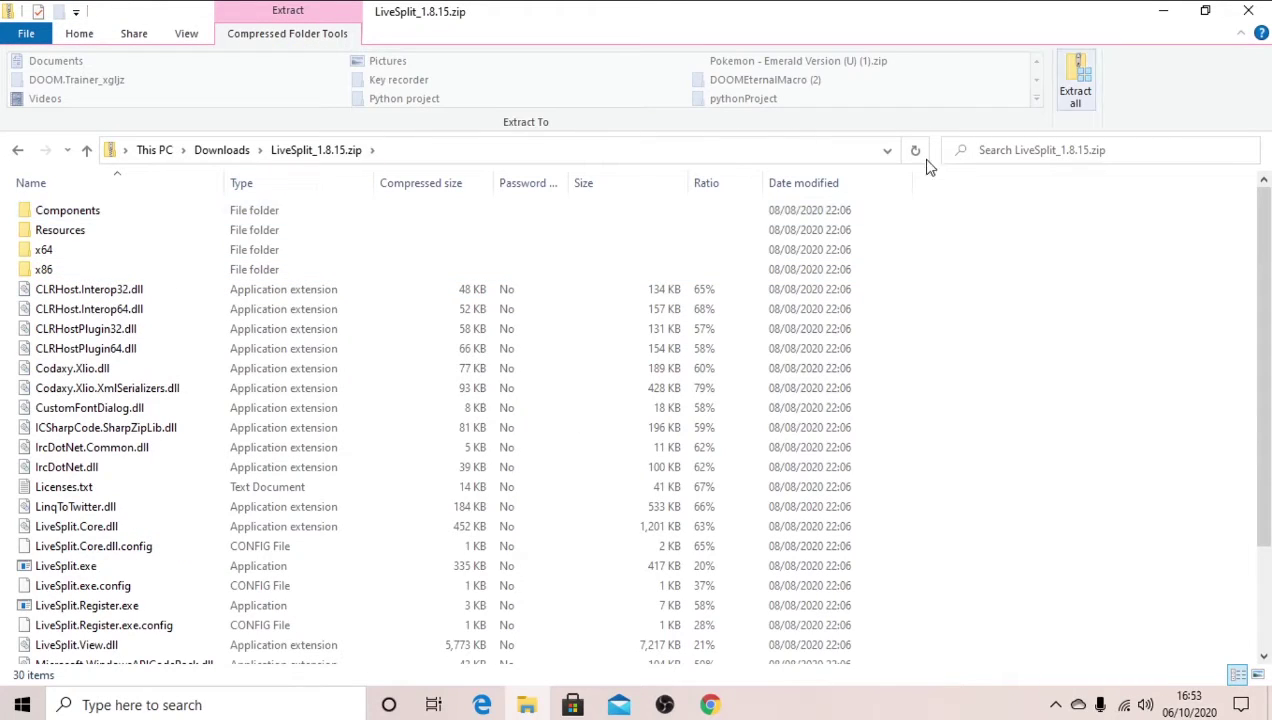
scroll(128, 477, "down", 3)
double_click(86, 440)
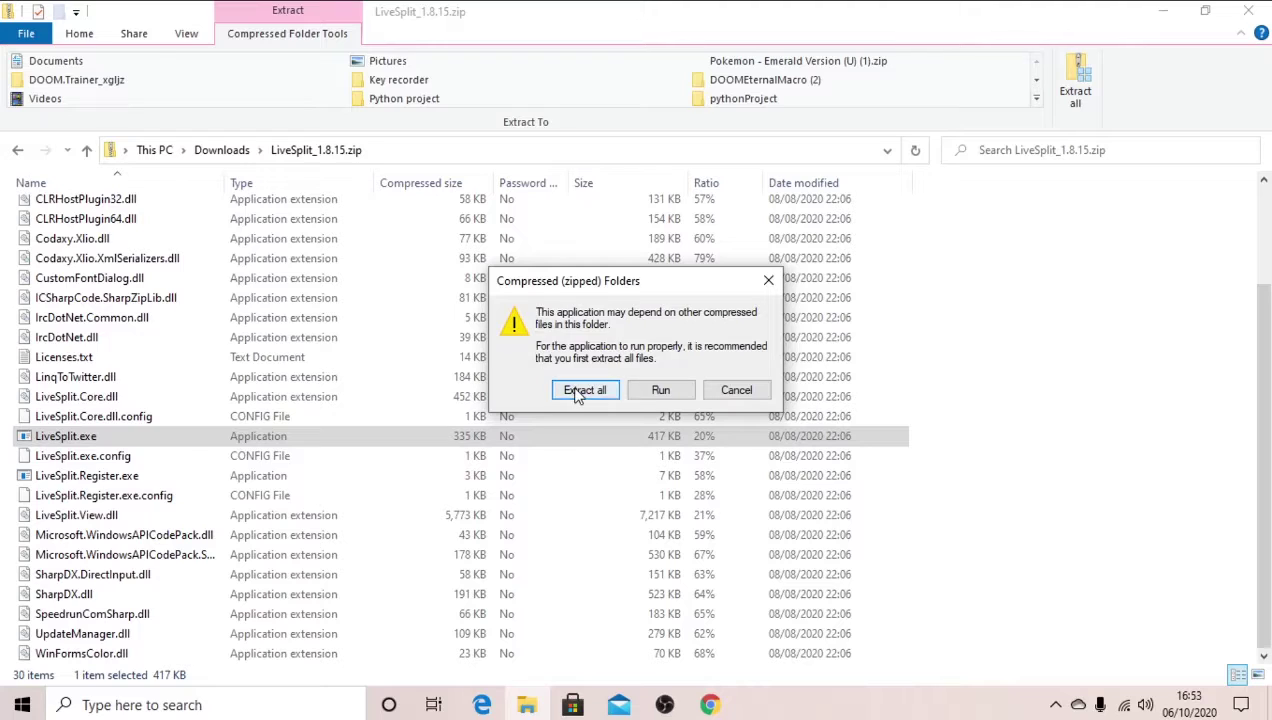
left_click(582, 390)
left_click(846, 277)
left_click(418, 486)
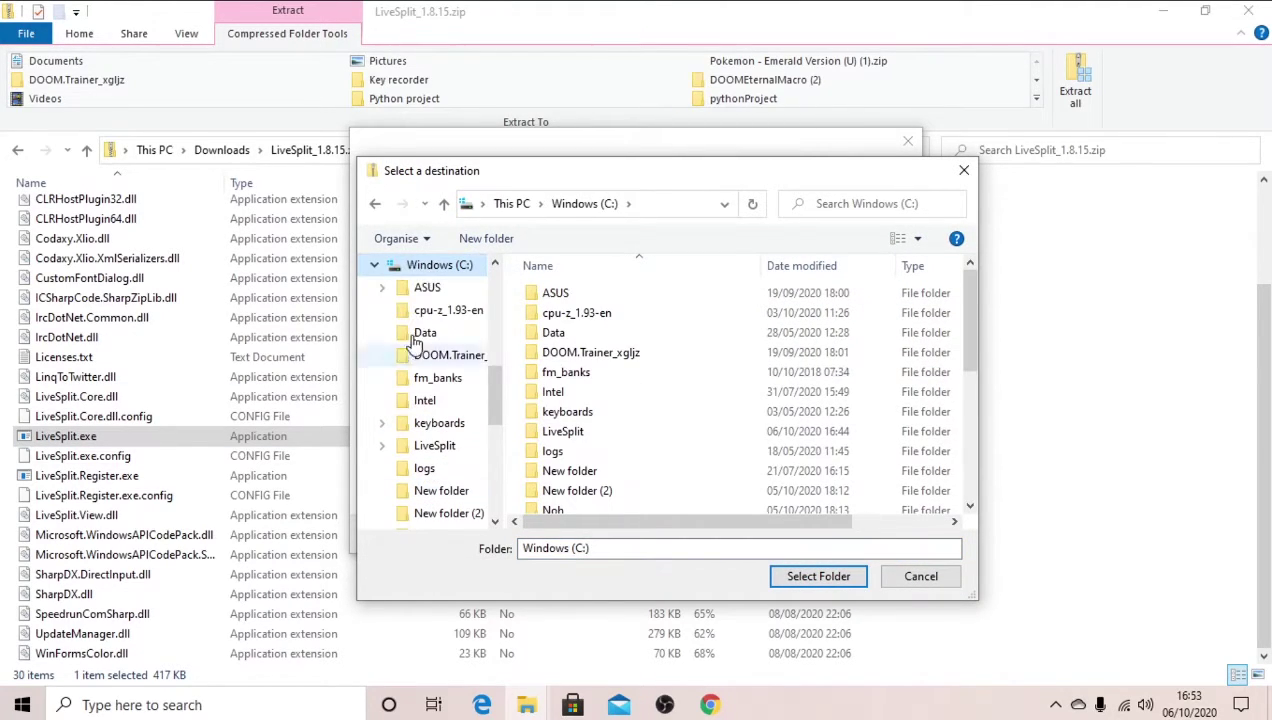
scroll(608, 480, "down", 4)
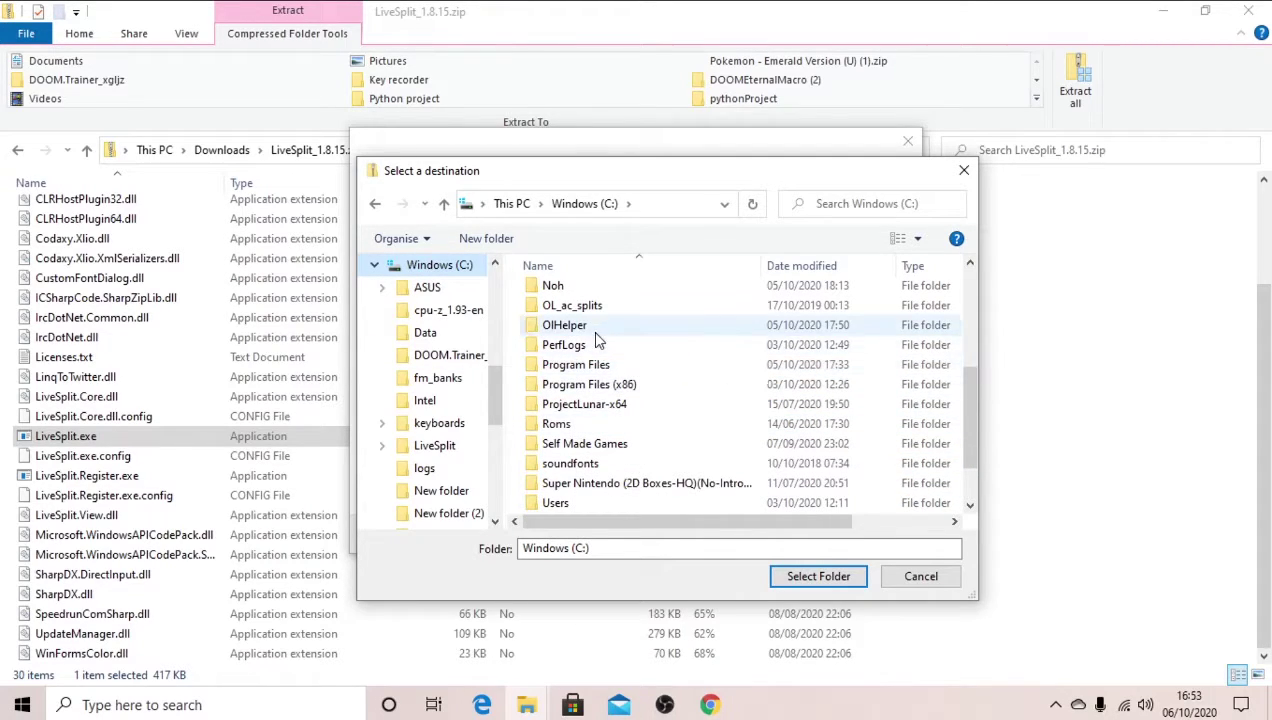
scroll(590, 366, "down", 1)
scroll(590, 366, "up", 2)
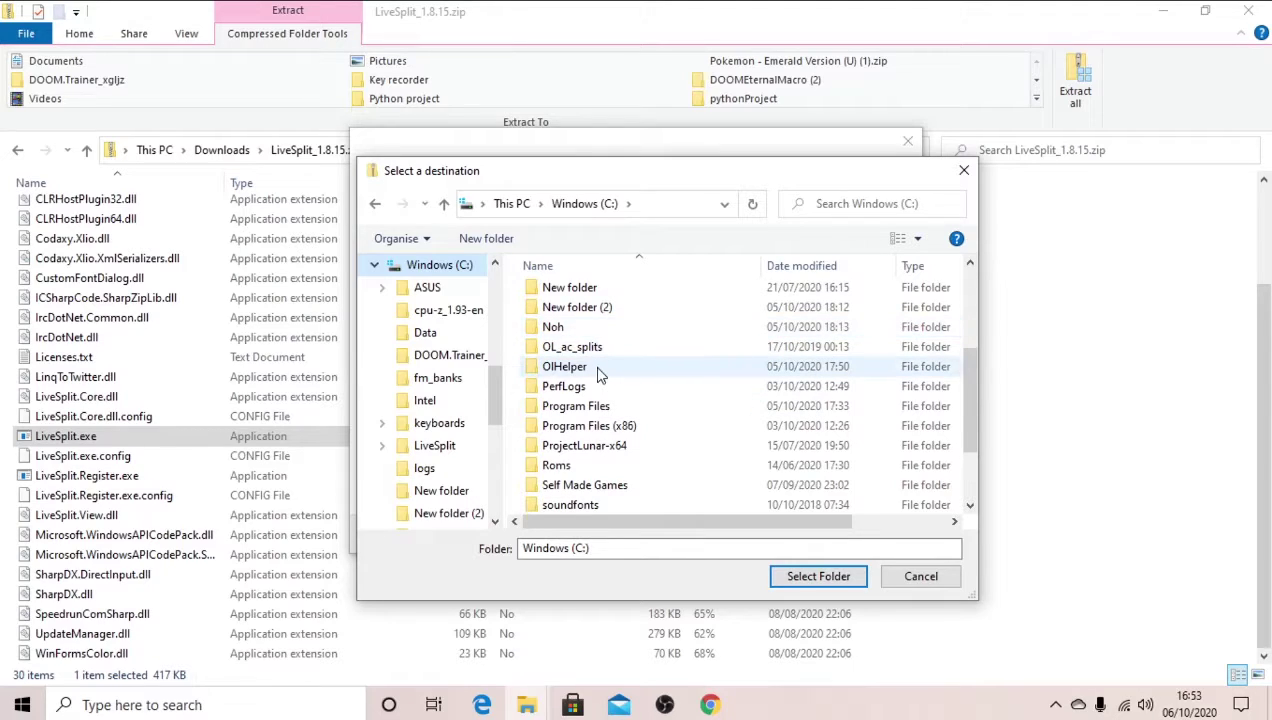
scroll(598, 378, "up", 2)
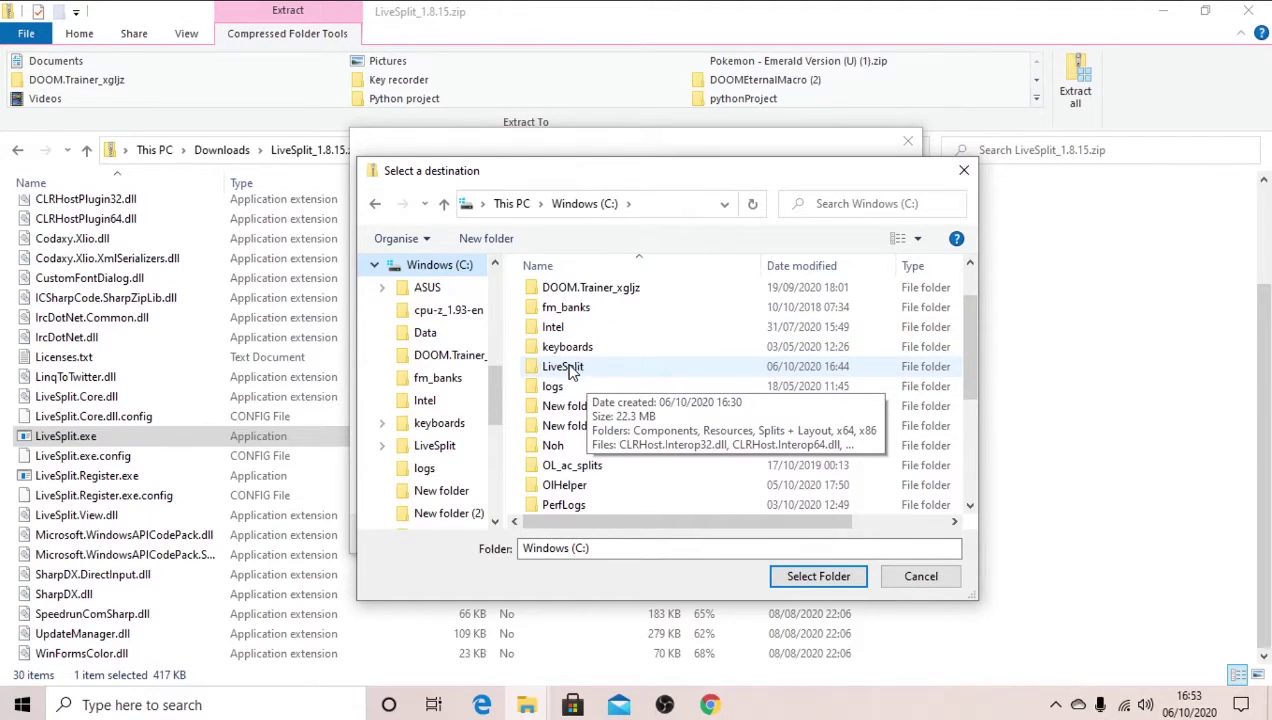
double_click(585, 370)
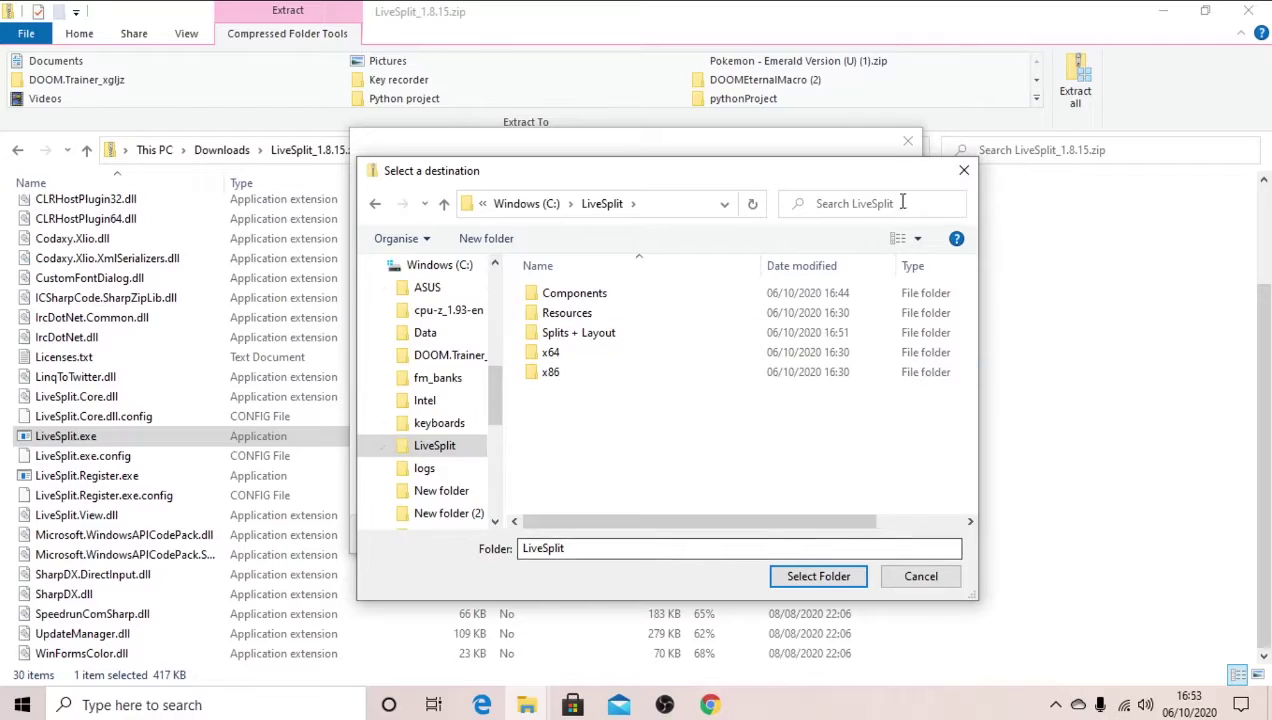
left_click(964, 171)
left_click(907, 140)
left_click(1248, 11)
- Open a new File Explorer window and go to the LiveSplit folder on the Windows (C:) drive
left_click(527, 705)
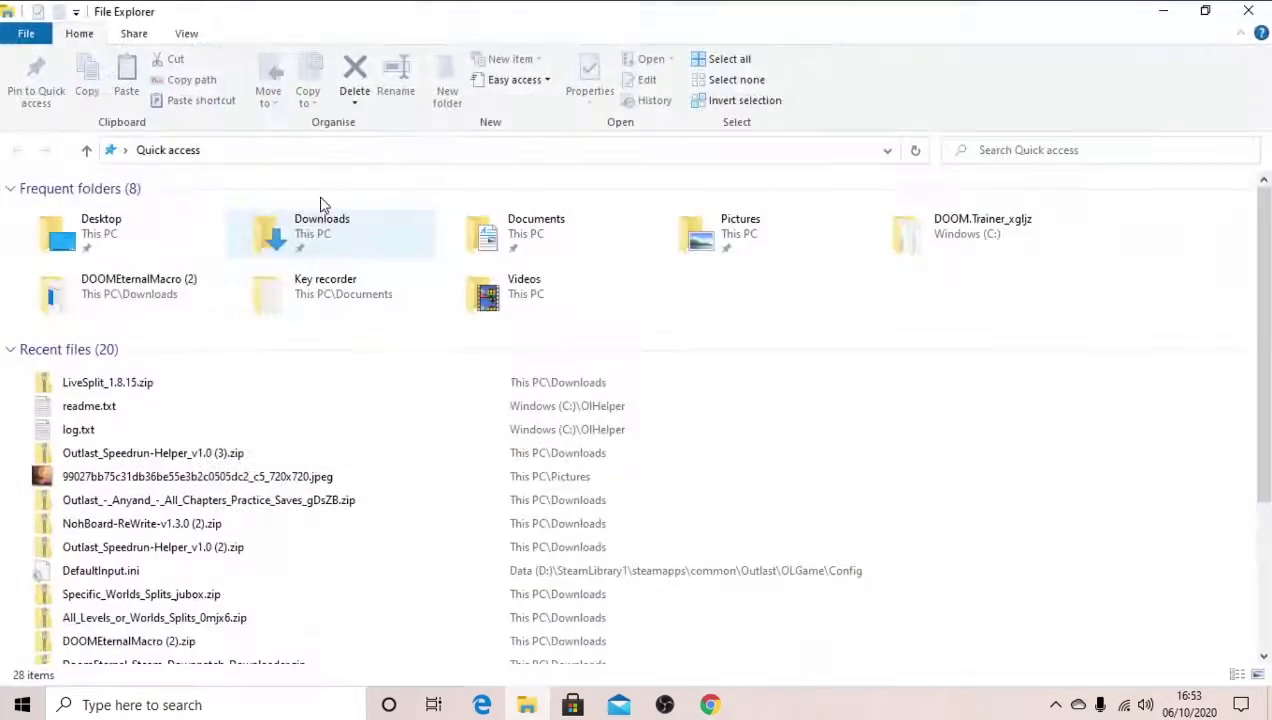
left_click(322, 234)
double_click(322, 234)
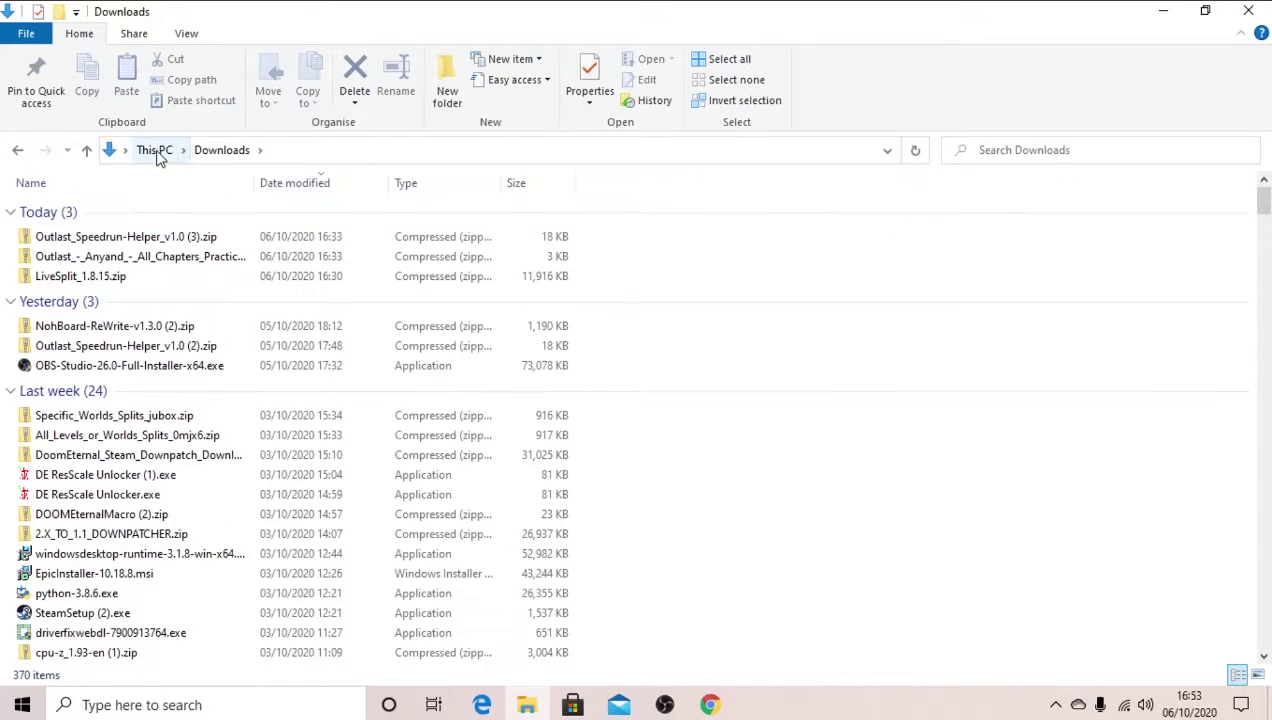
left_click(156, 150)
left_click(118, 370)
double_click(118, 370)
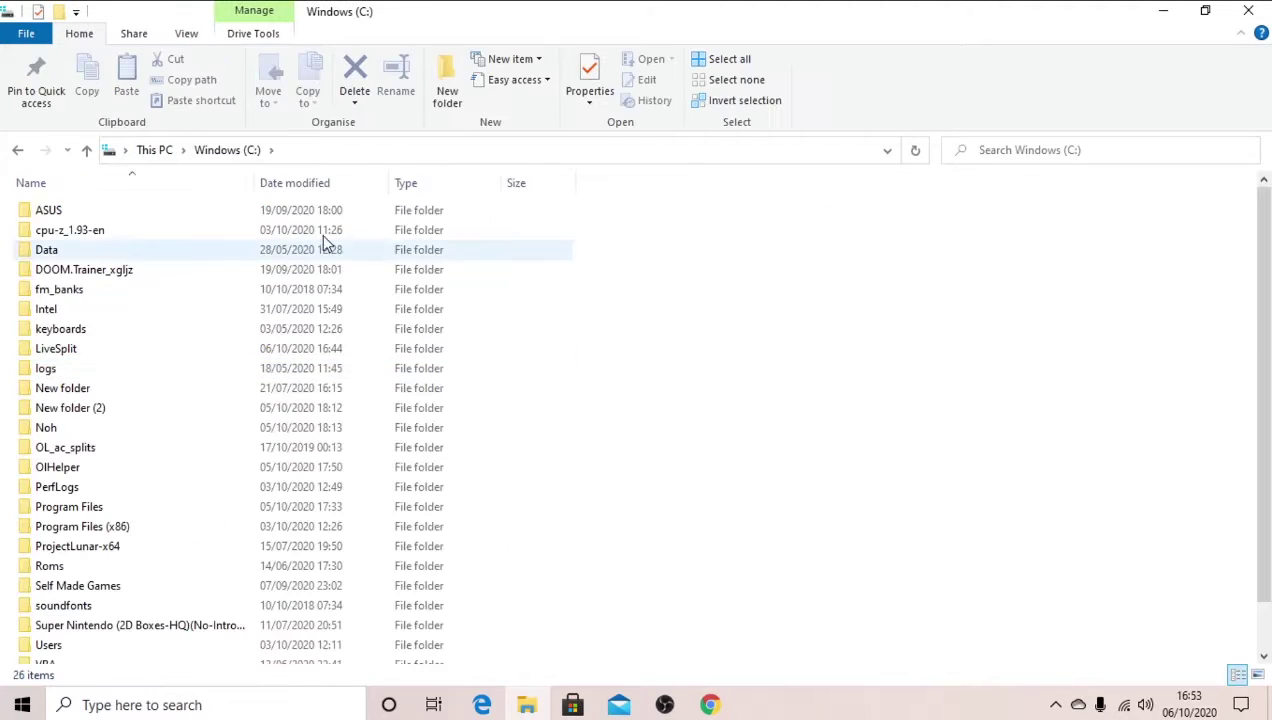
scroll(190, 420, "down", 1)
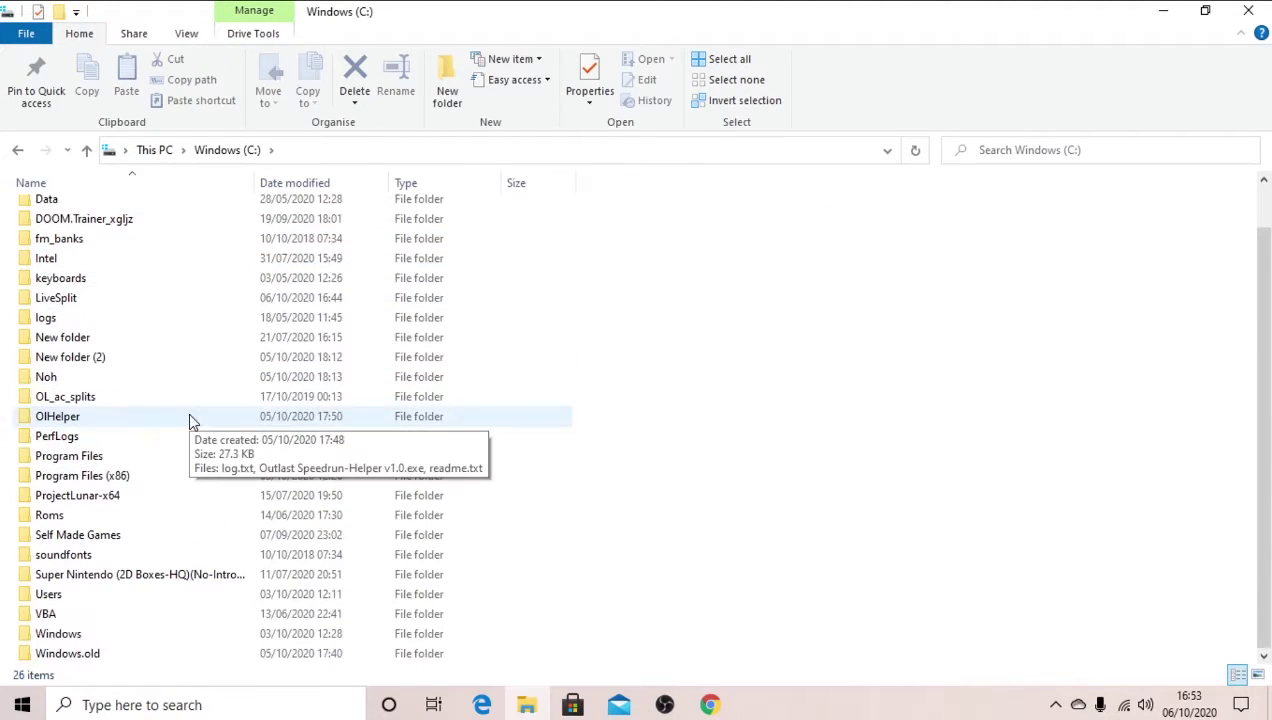
double_click(84, 298)
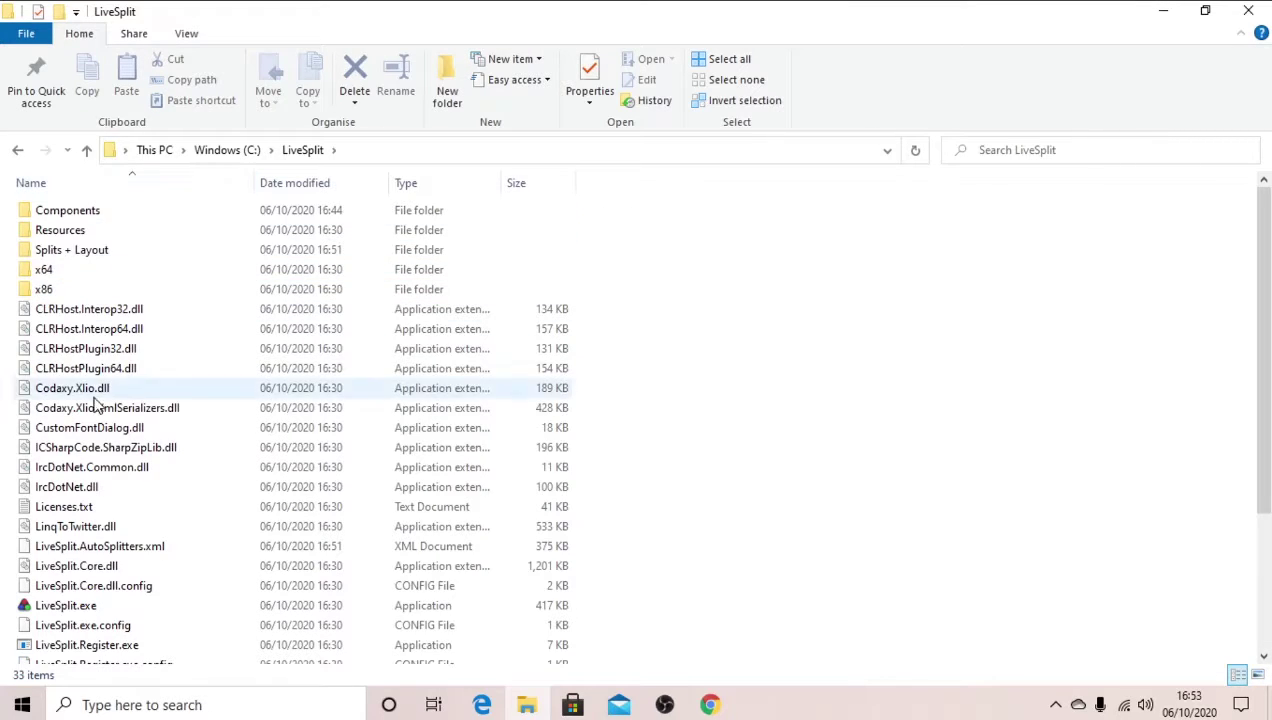
- Launch LiveSplit.exe, then make its timer window taller and place it over the file list
scroll(104, 440, "down", 2)
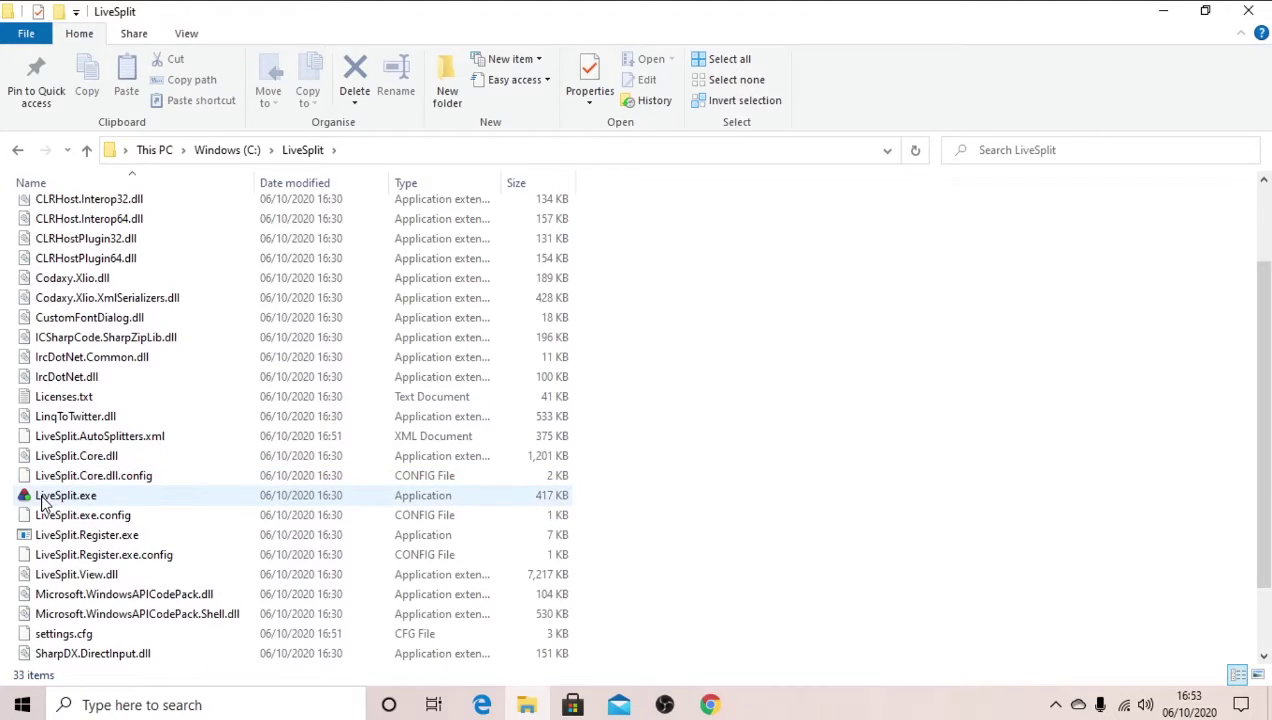
double_click(45, 495)
left_click_drag(160, 372, 305, 288)
left_click_drag(380, 18, 411, 473)
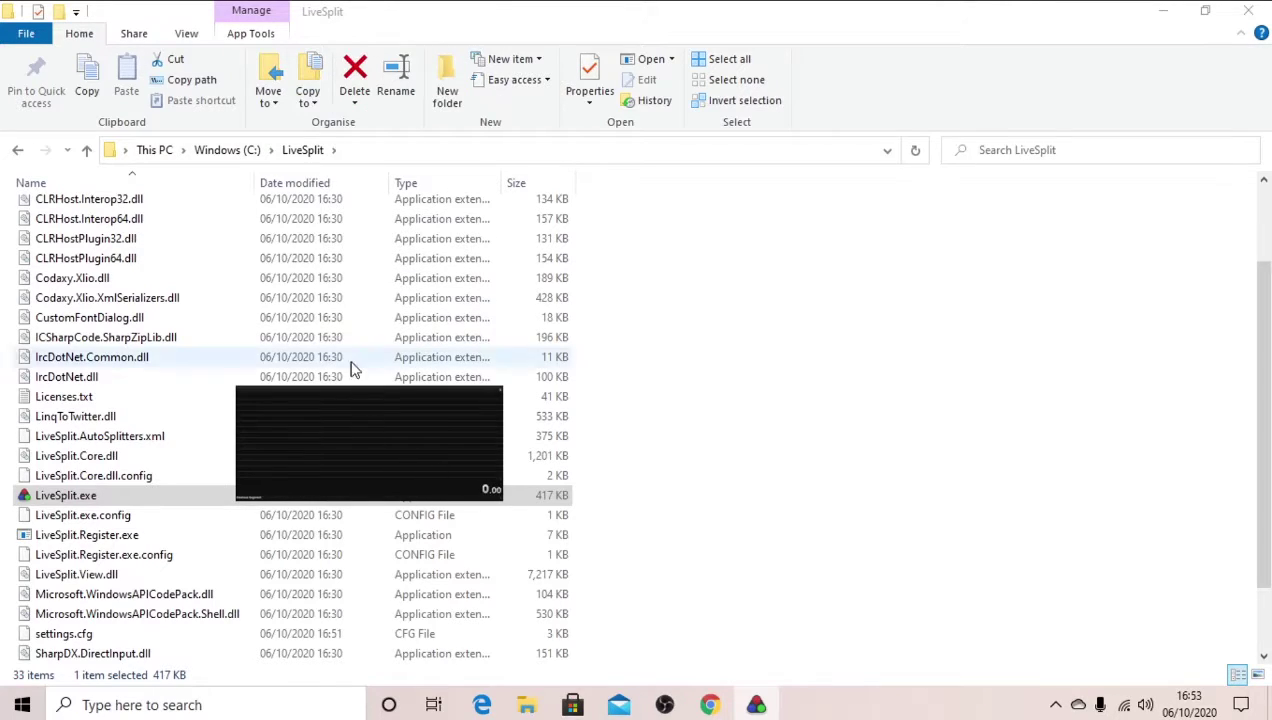
left_click_drag(372, 388, 369, 2)
left_click_drag(377, 87, 336, 218)
- Open the Splits Editor from the timer and set the game name to Outlast
right_click(338, 211)
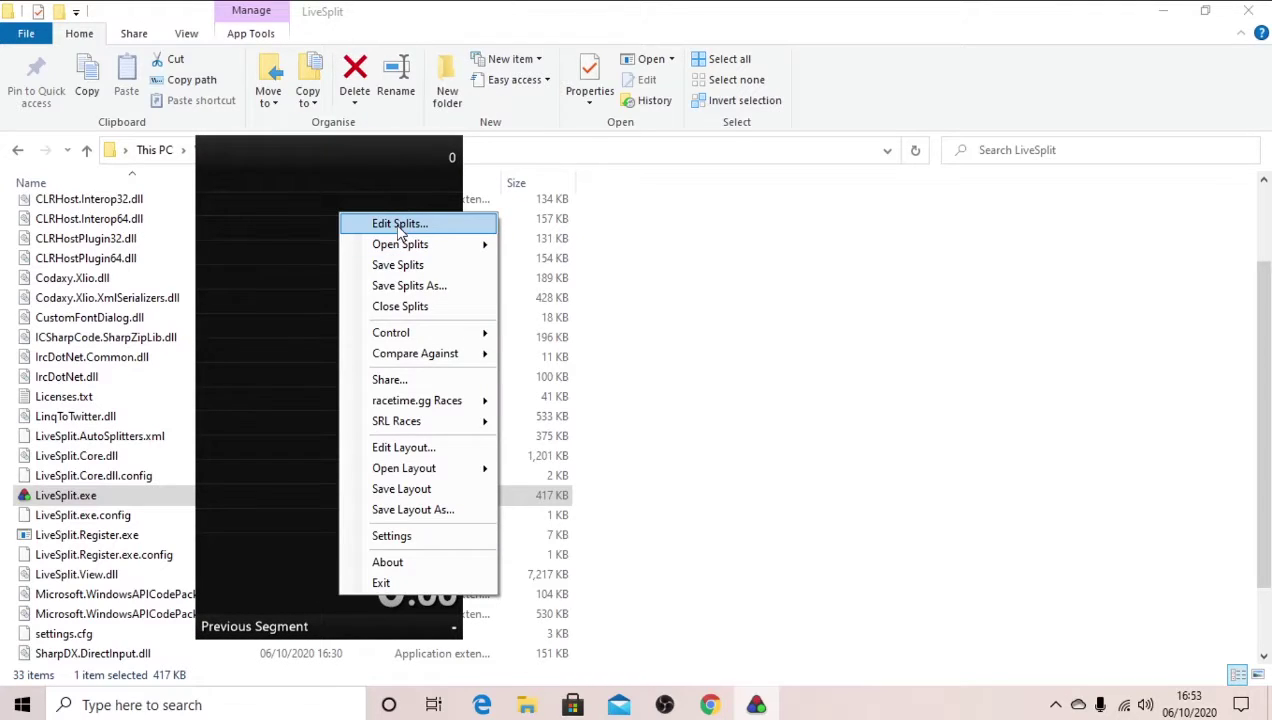
left_click(395, 223)
left_click(383, 175)
type("Outla")
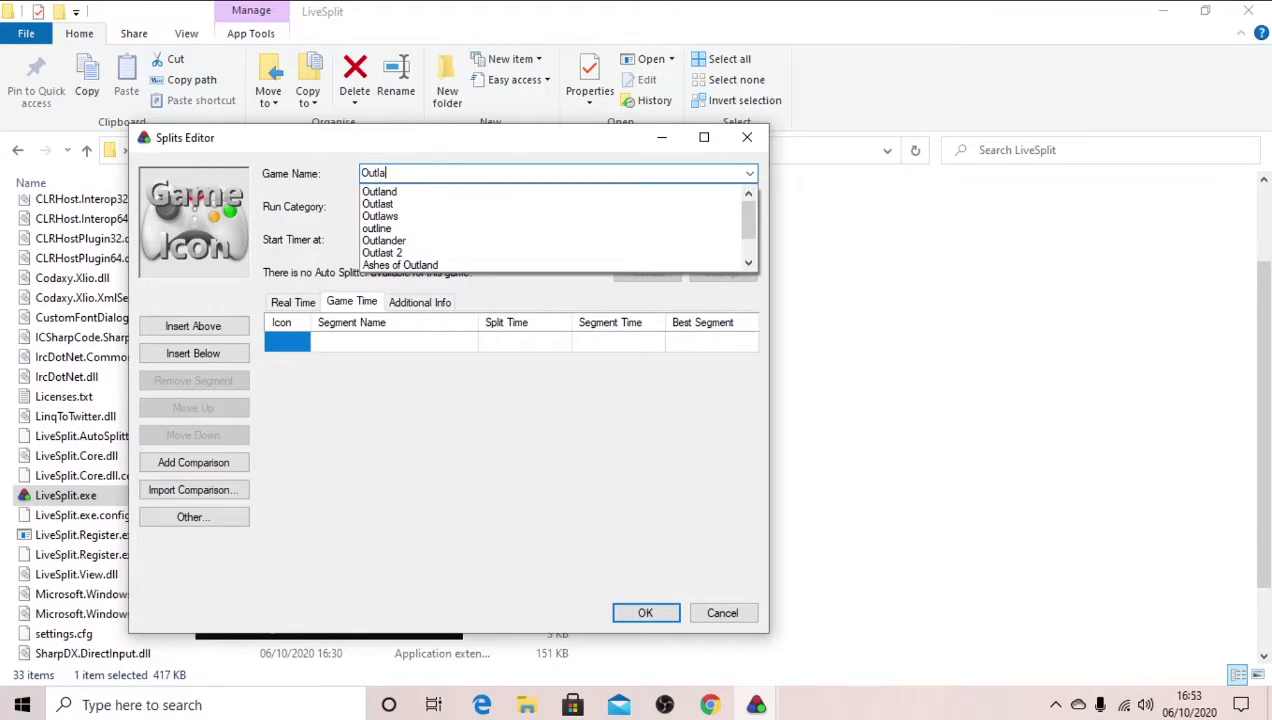
left_click(385, 203)
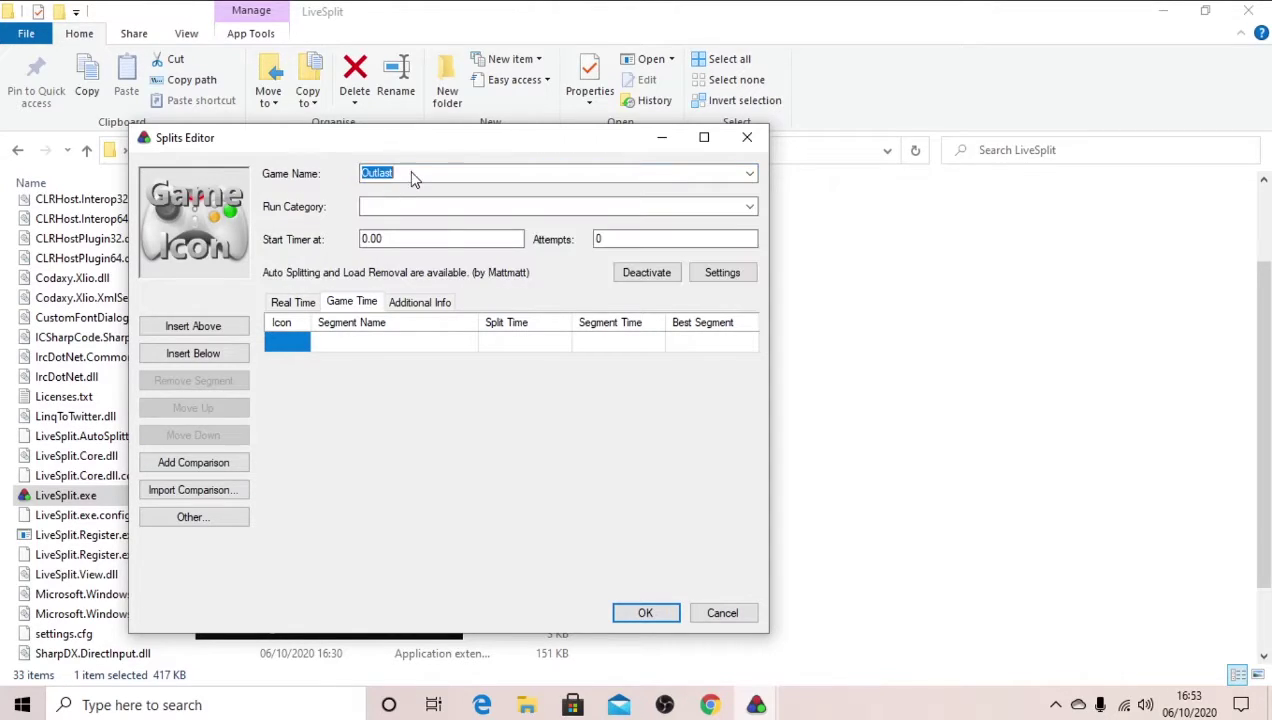
- Show the real-time segments and set the run category to All Chapters
left_click(292, 302)
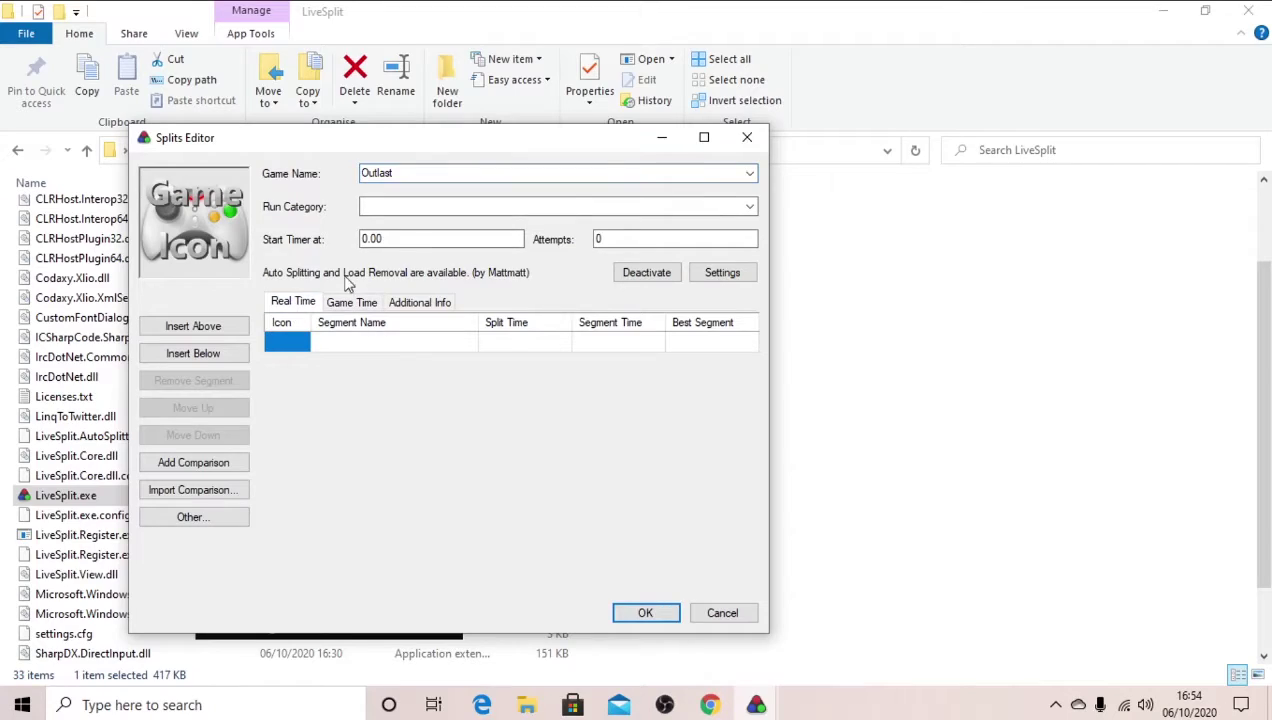
left_click(408, 206)
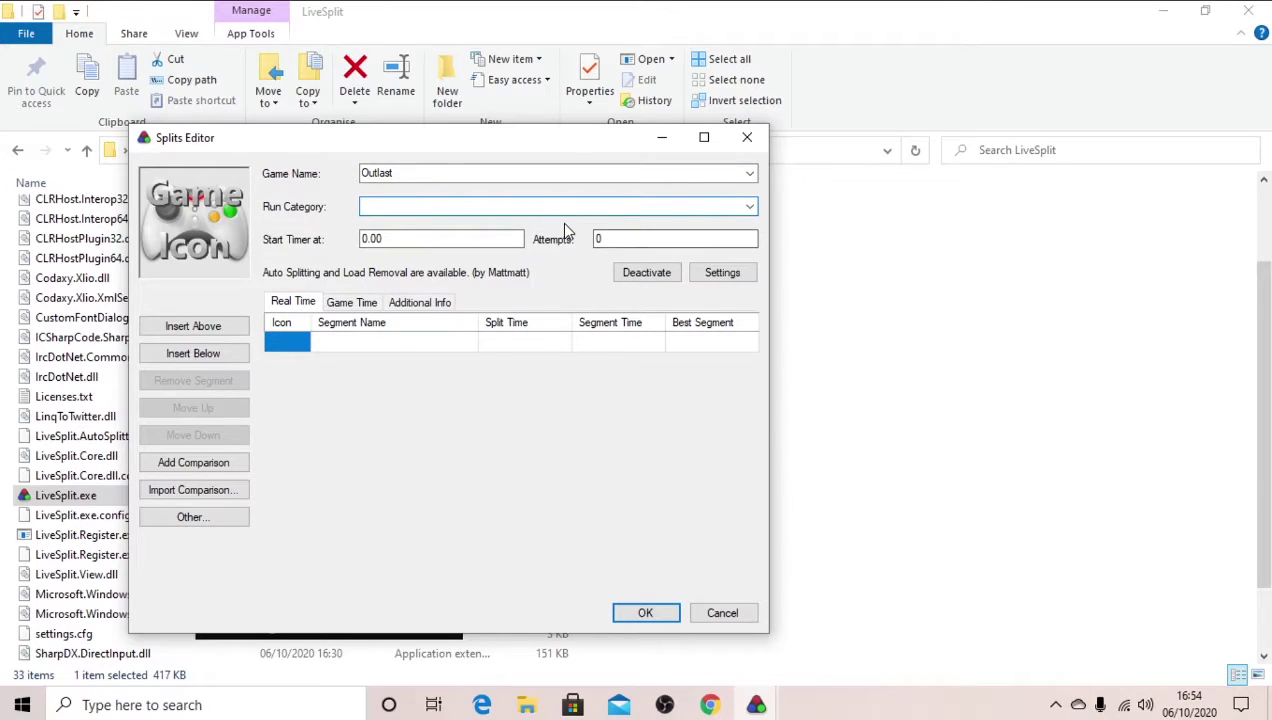
type("All Chapters")
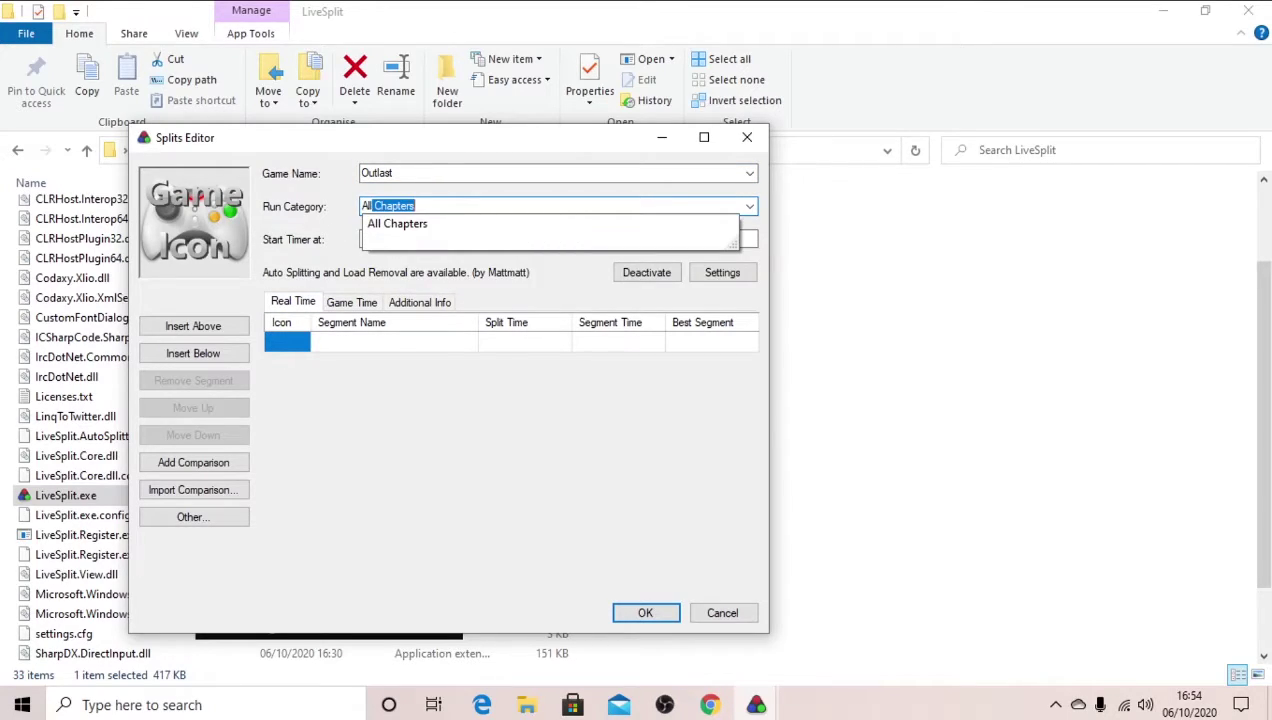
key("Return")
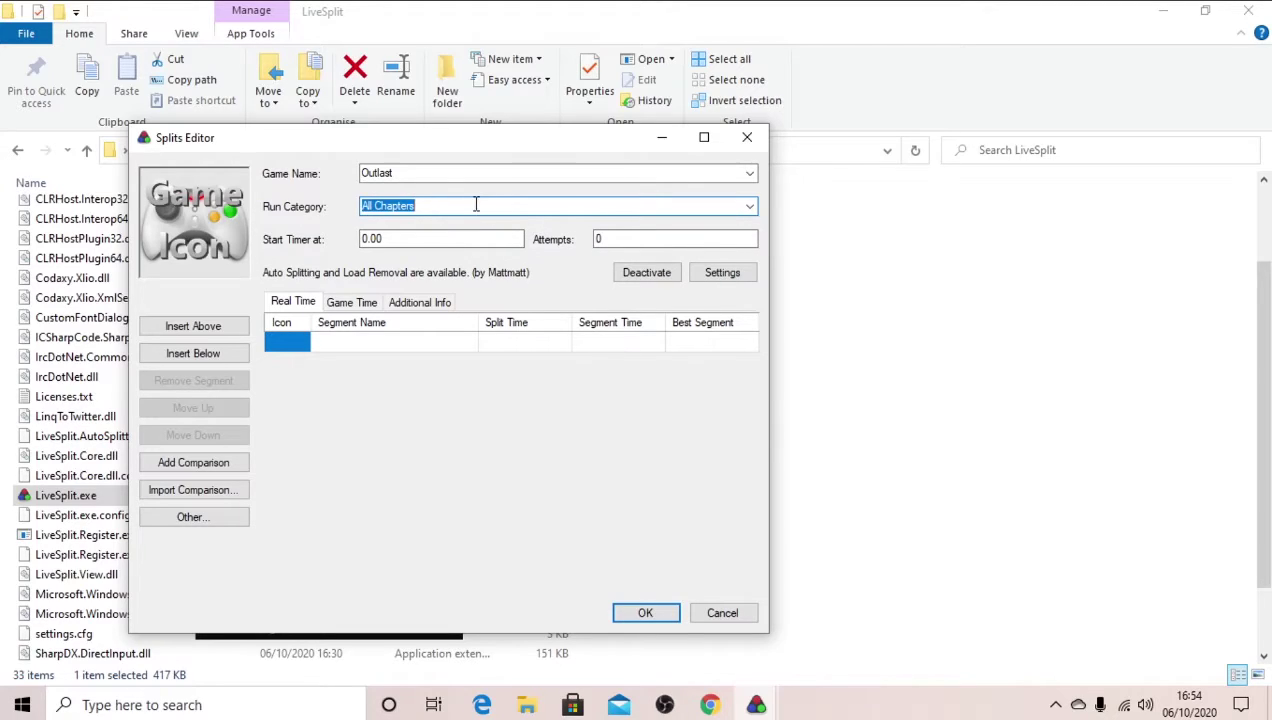
- Change the run category to Any% with the auto splitter deactivated, and show the game-time segments
left_click_drag(475, 205, 379, 213)
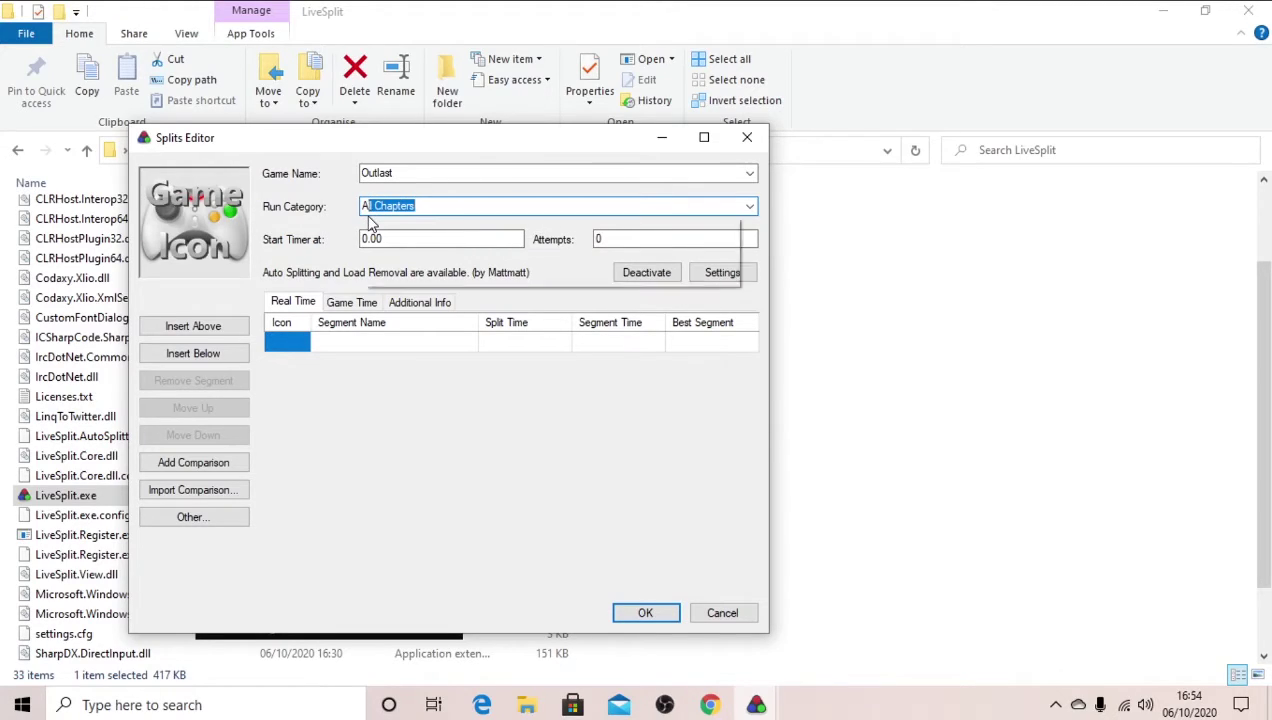
key("BackSpace")
type("ny%")
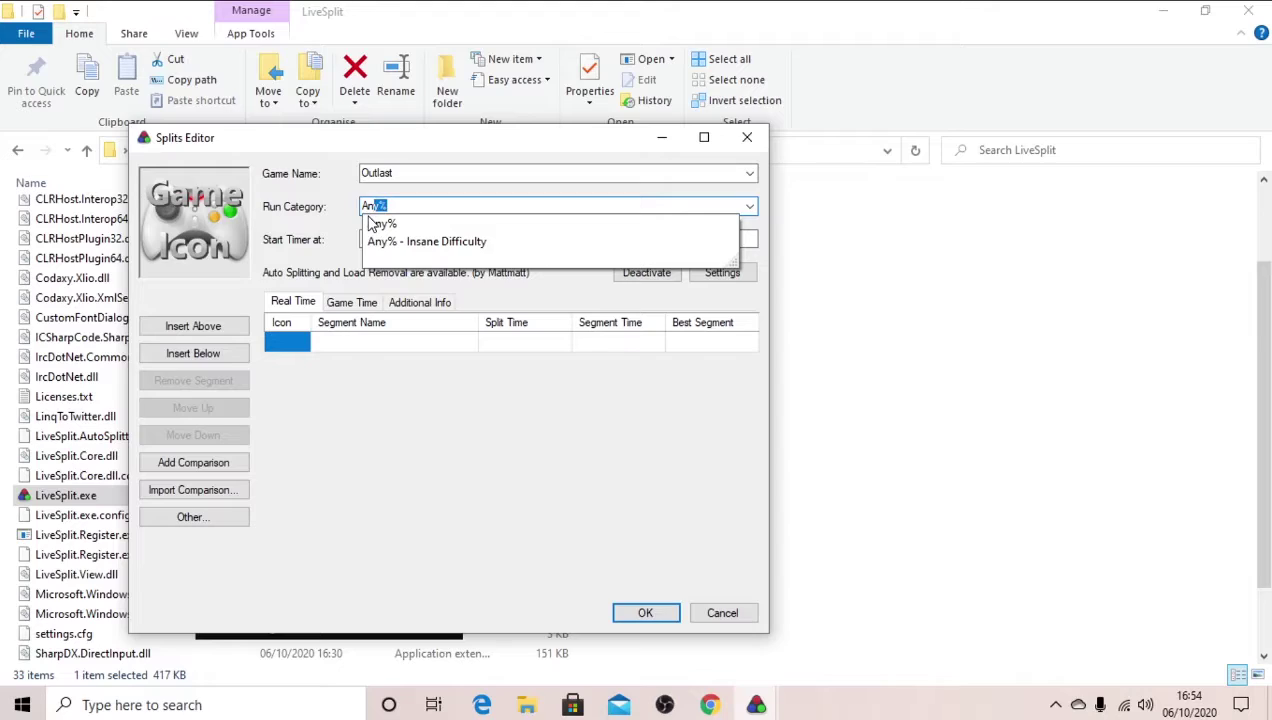
left_click(393, 207)
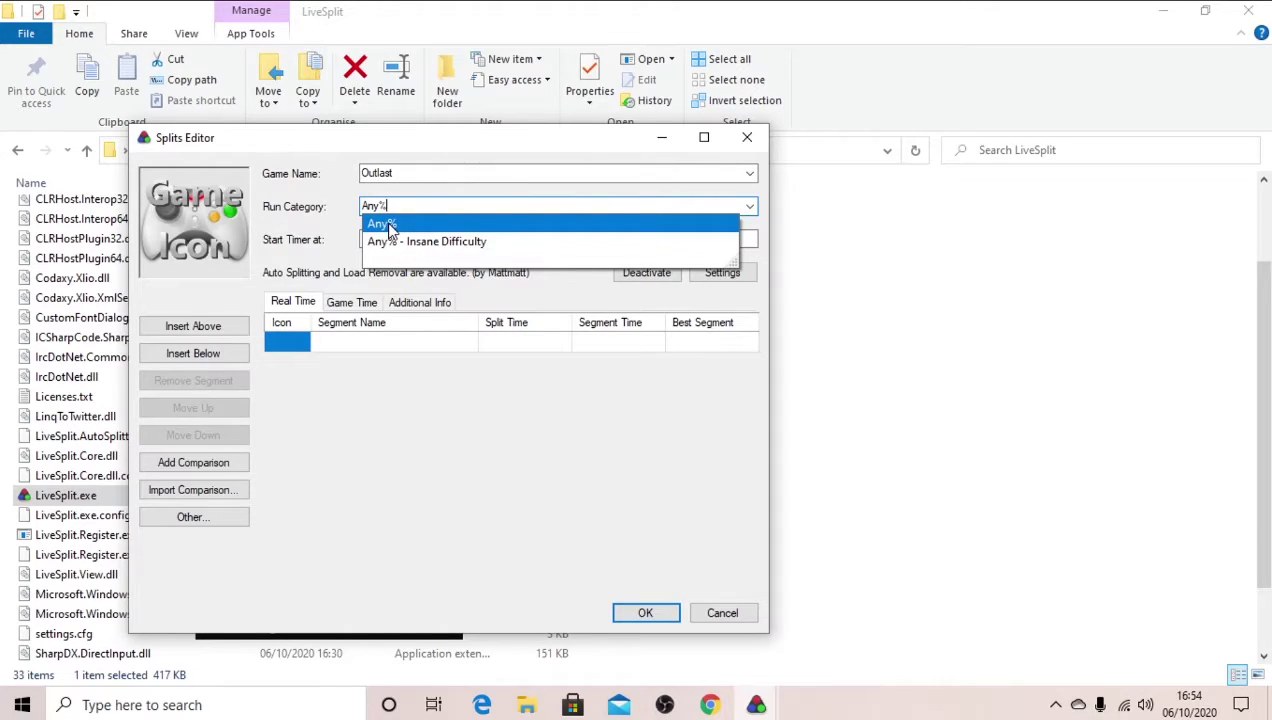
left_click(390, 225)
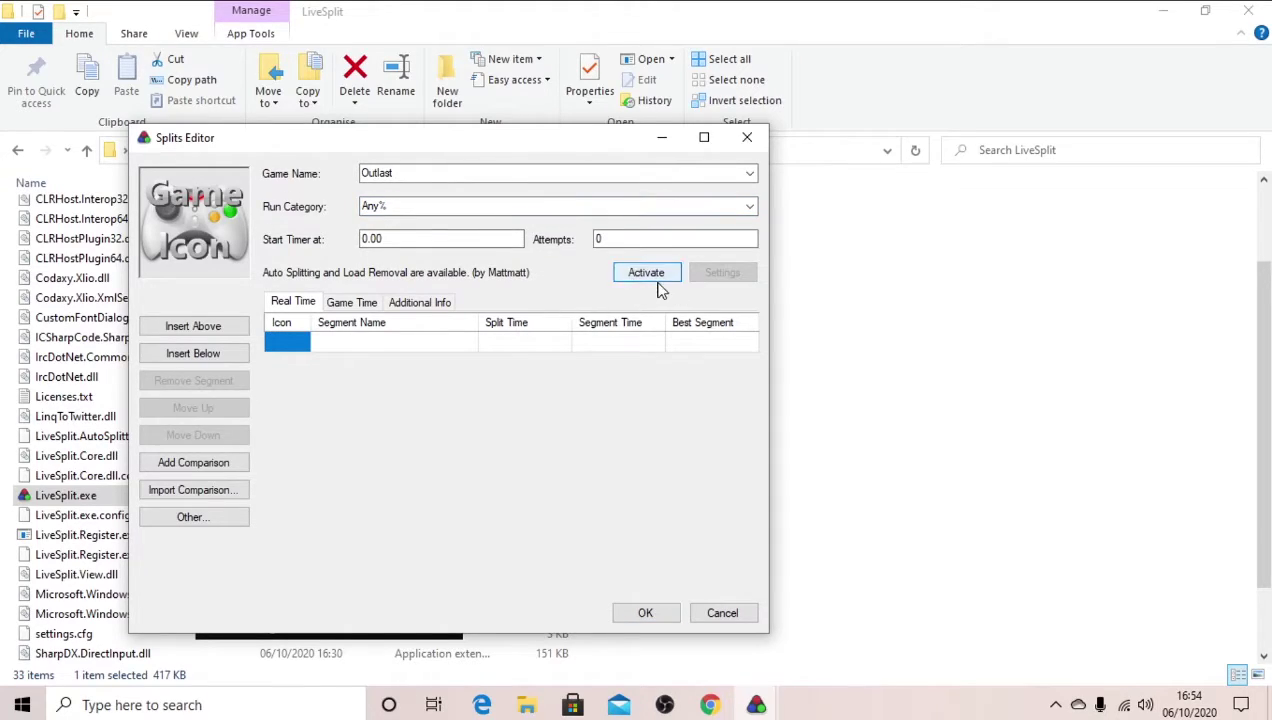
left_click(556, 443)
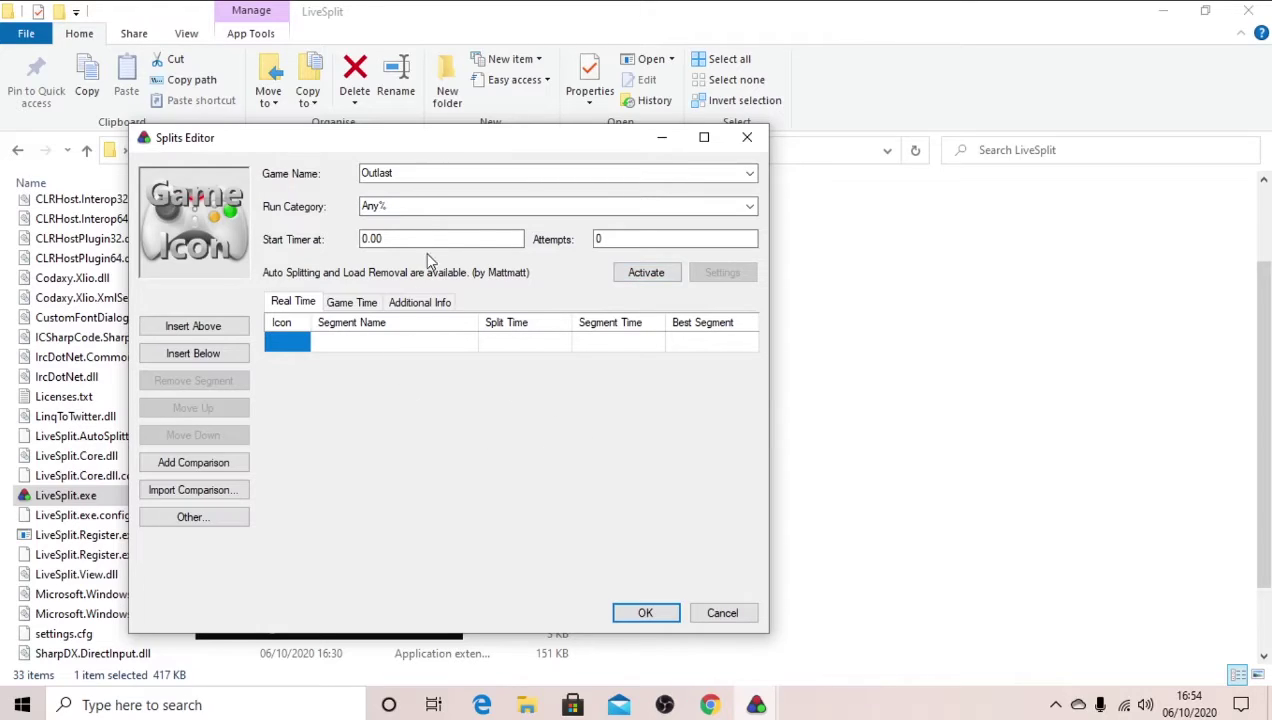
left_click(344, 302)
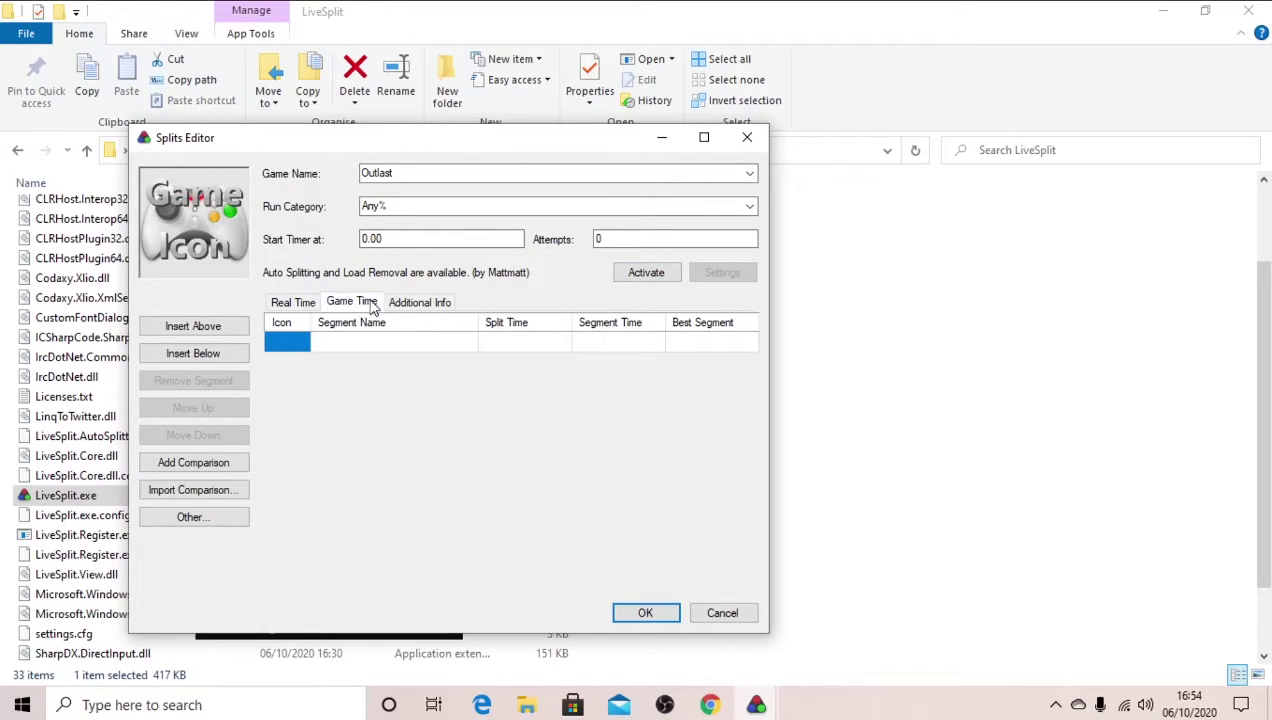
- Name the first game-time segment Bush and insert a segment named RIP Chris below it
left_click(366, 343)
left_click(367, 343)
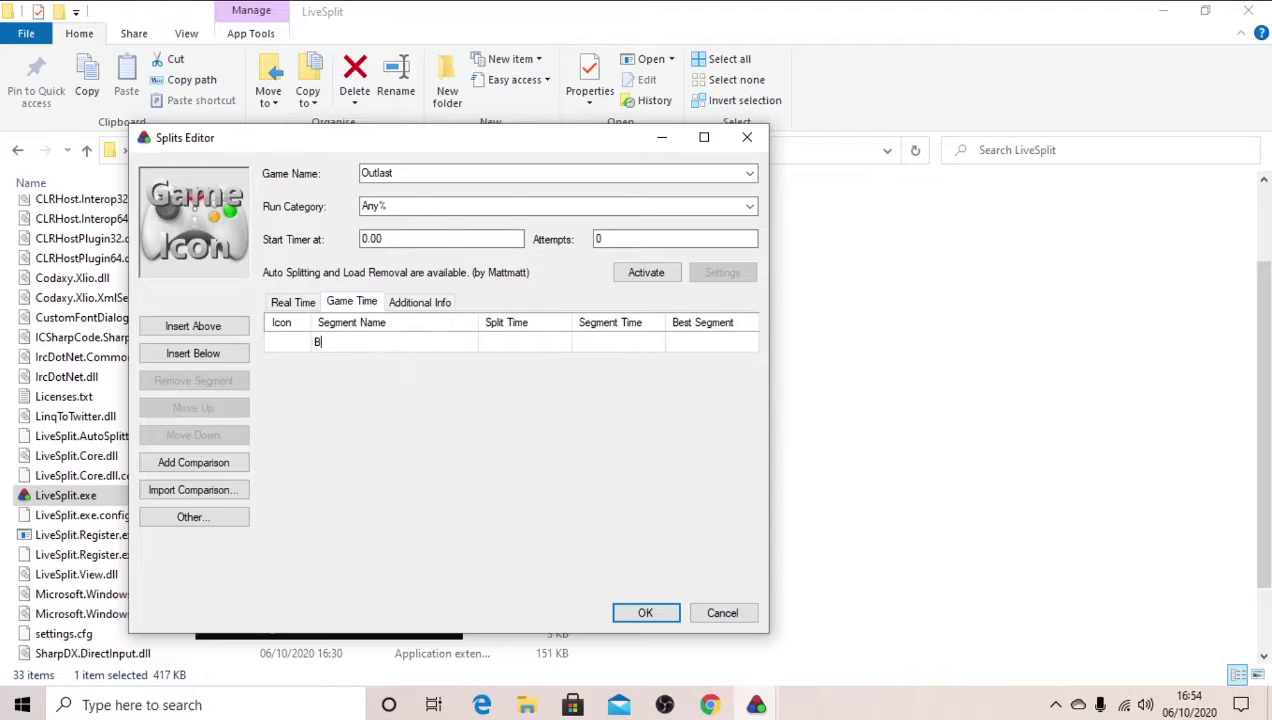
left_click(368, 348)
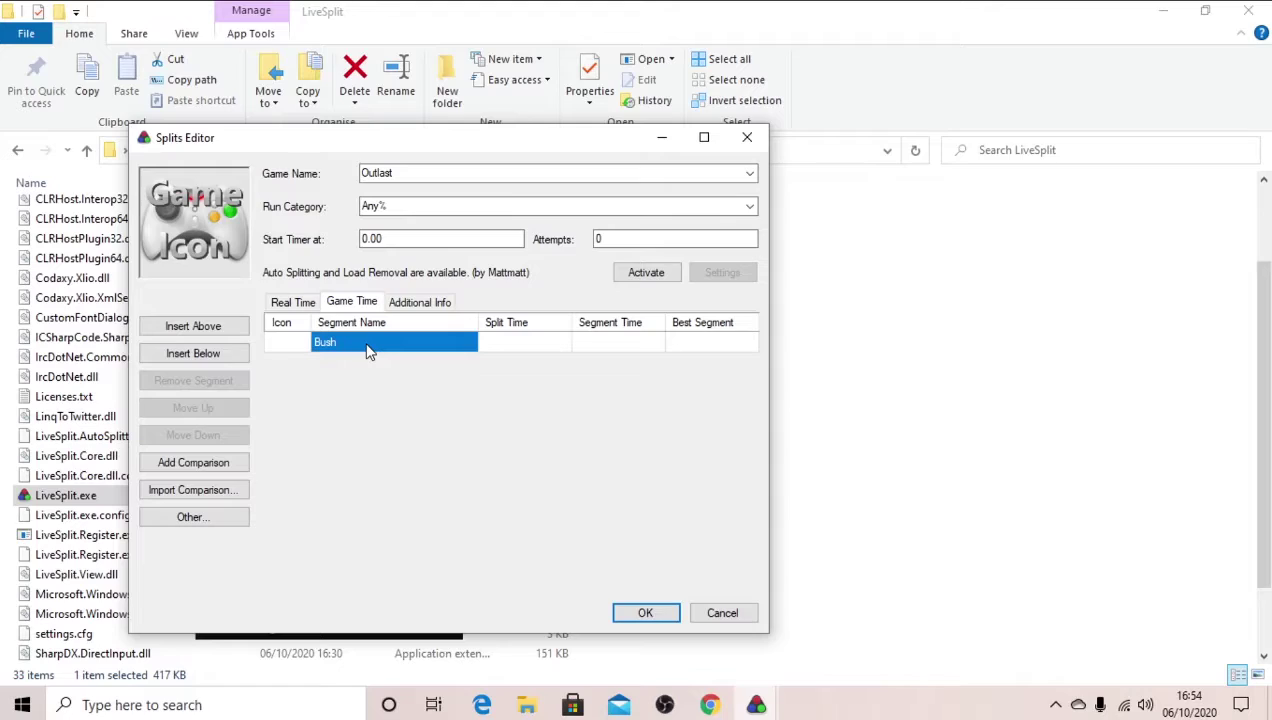
left_click(216, 355)
left_click(354, 367)
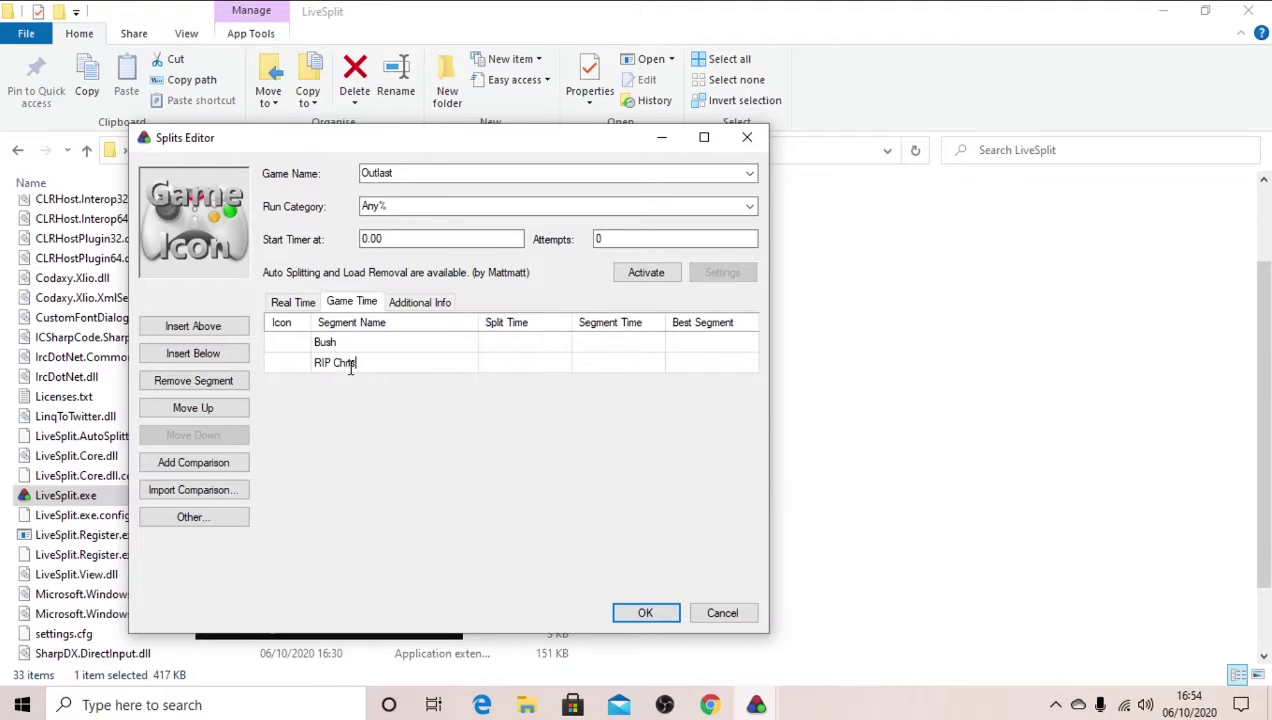
type("RIP Chris")
- Add two segments named Wrenikie and Valve below RIP Chris
left_click(230, 354)
left_click(356, 383)
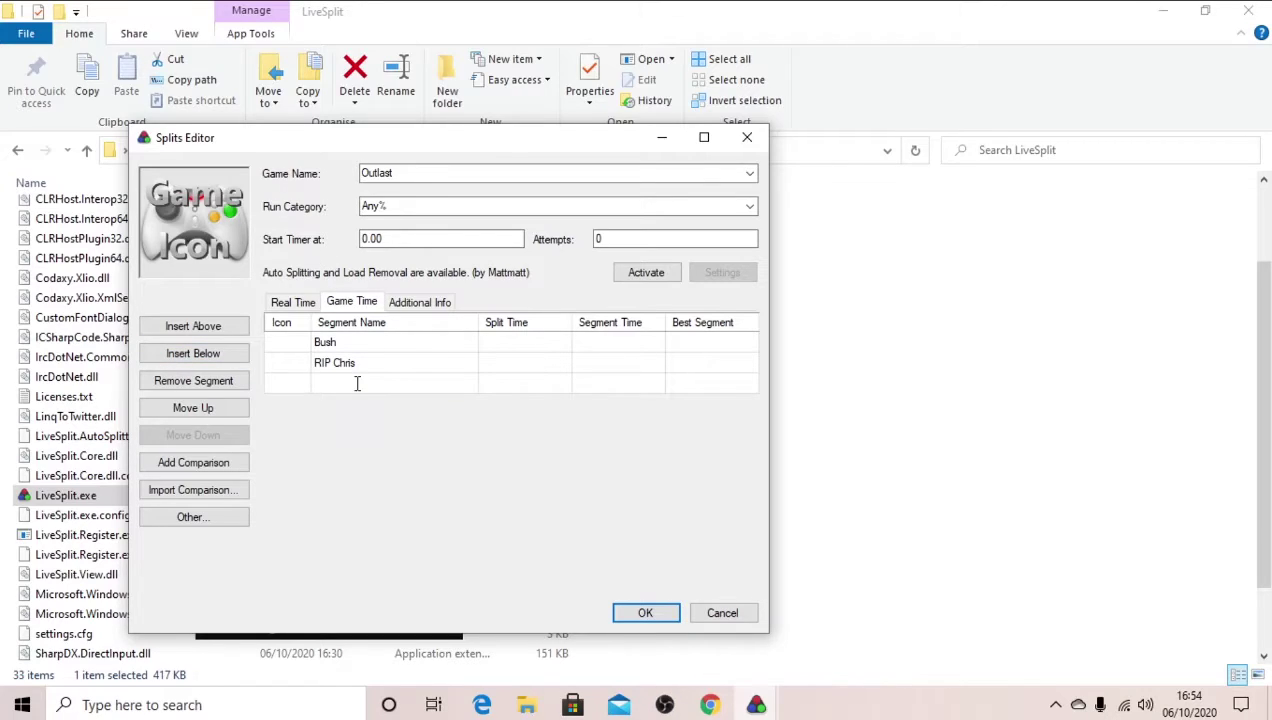
left_click(235, 353)
left_click(416, 403)
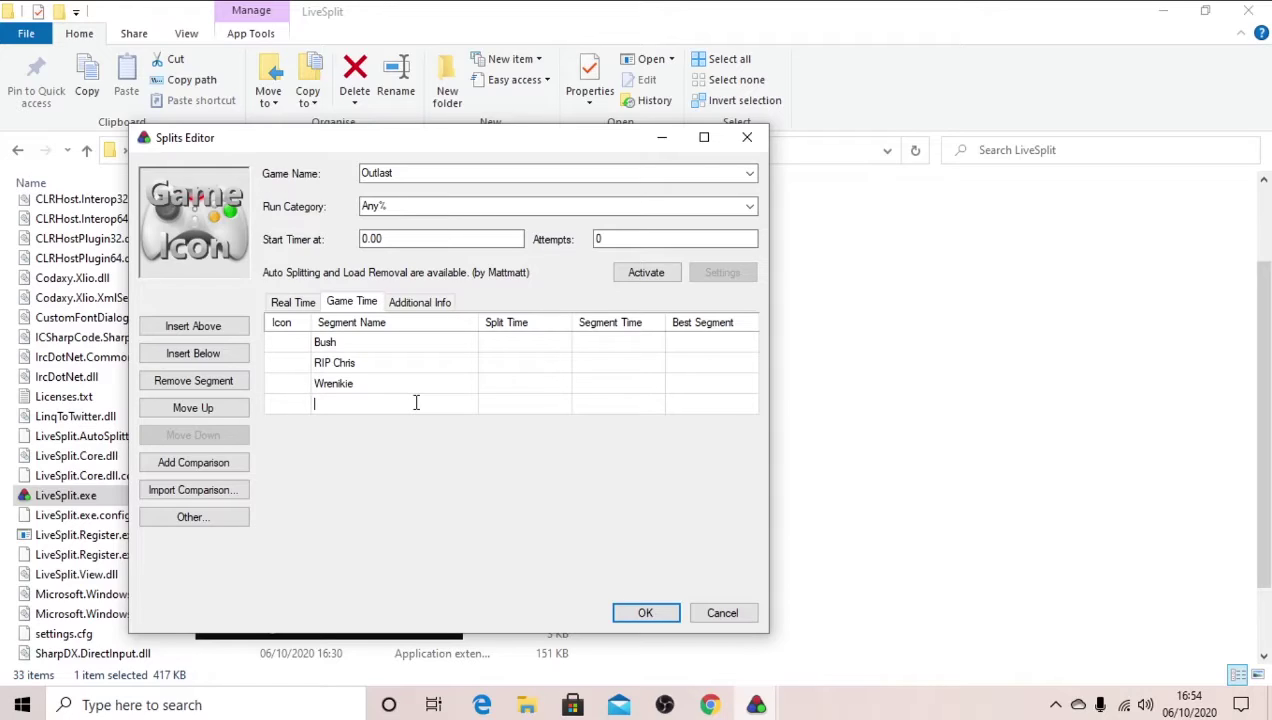
type("Valve #1")
left_click_drag(364, 408, 340, 412)
key("BackSpace")
- Add the last two segments, Superman and End, below Valve
left_click(199, 353)
left_click(403, 429)
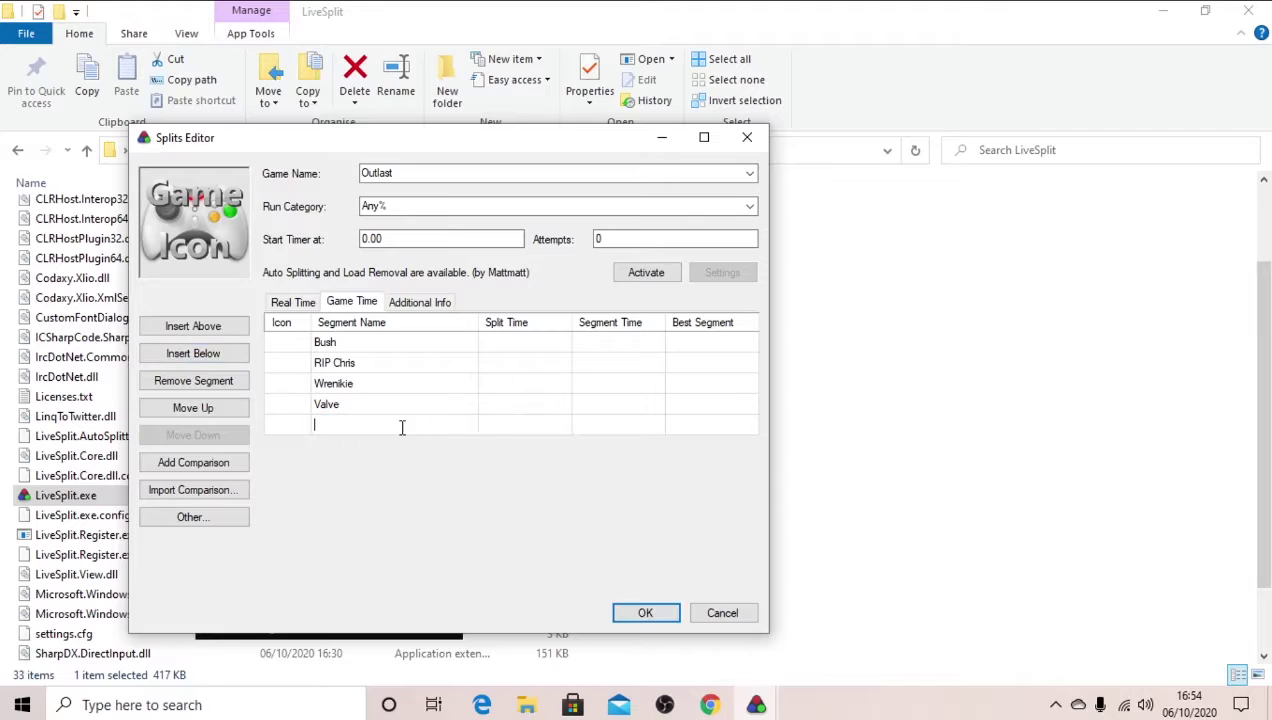
left_click(195, 353)
left_click(356, 447)
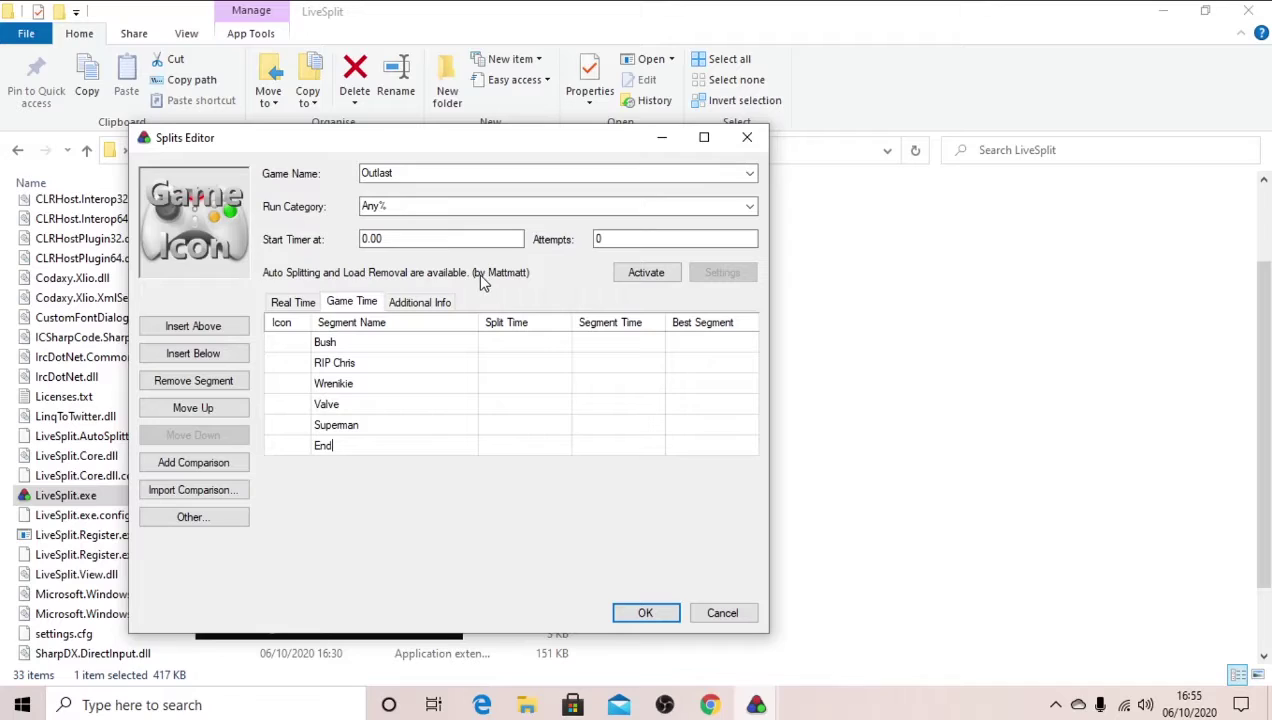
- Activate the Outlast auto splitter, accept its settings with the edited splits, and move the timer over the file list
left_click(646, 273)
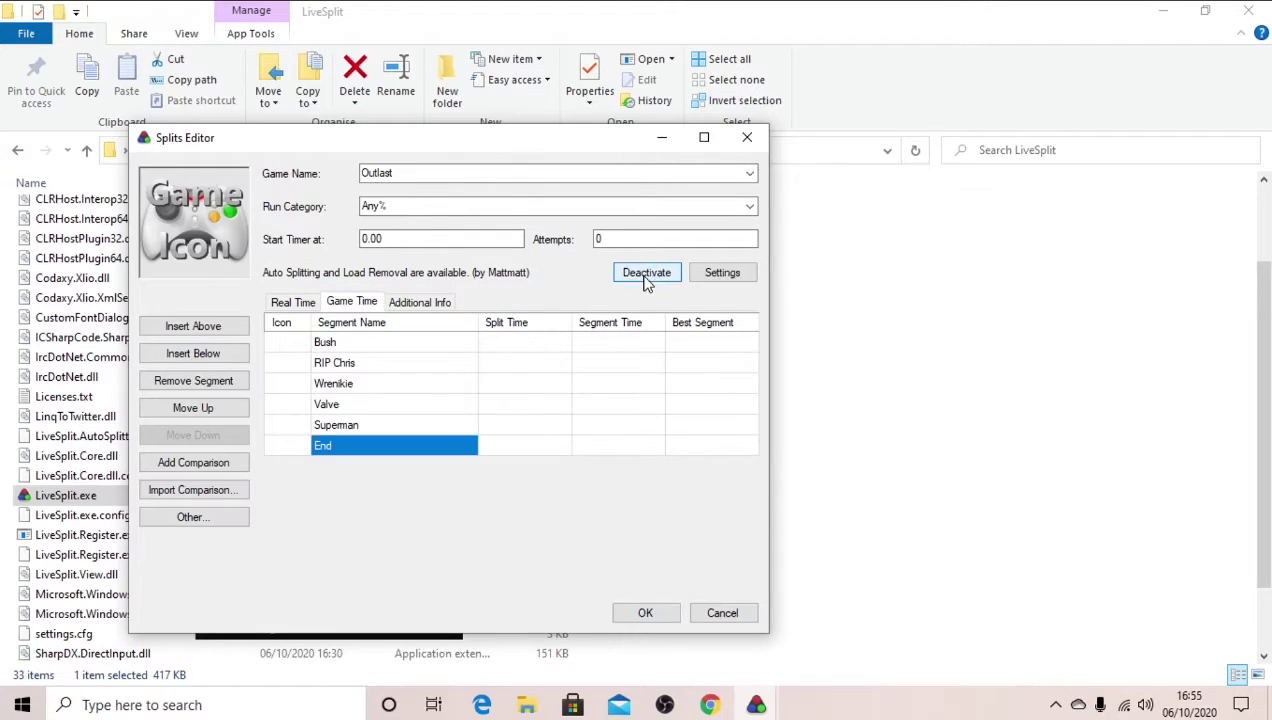
left_click(722, 273)
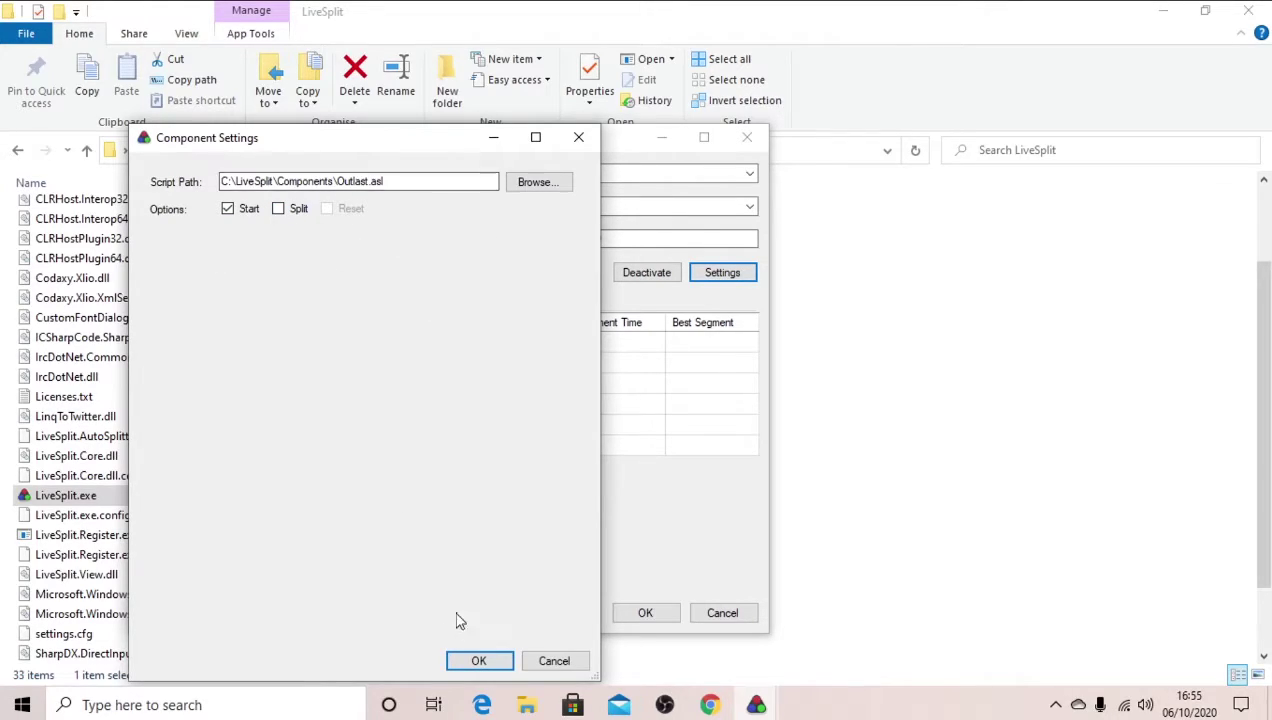
left_click(490, 663)
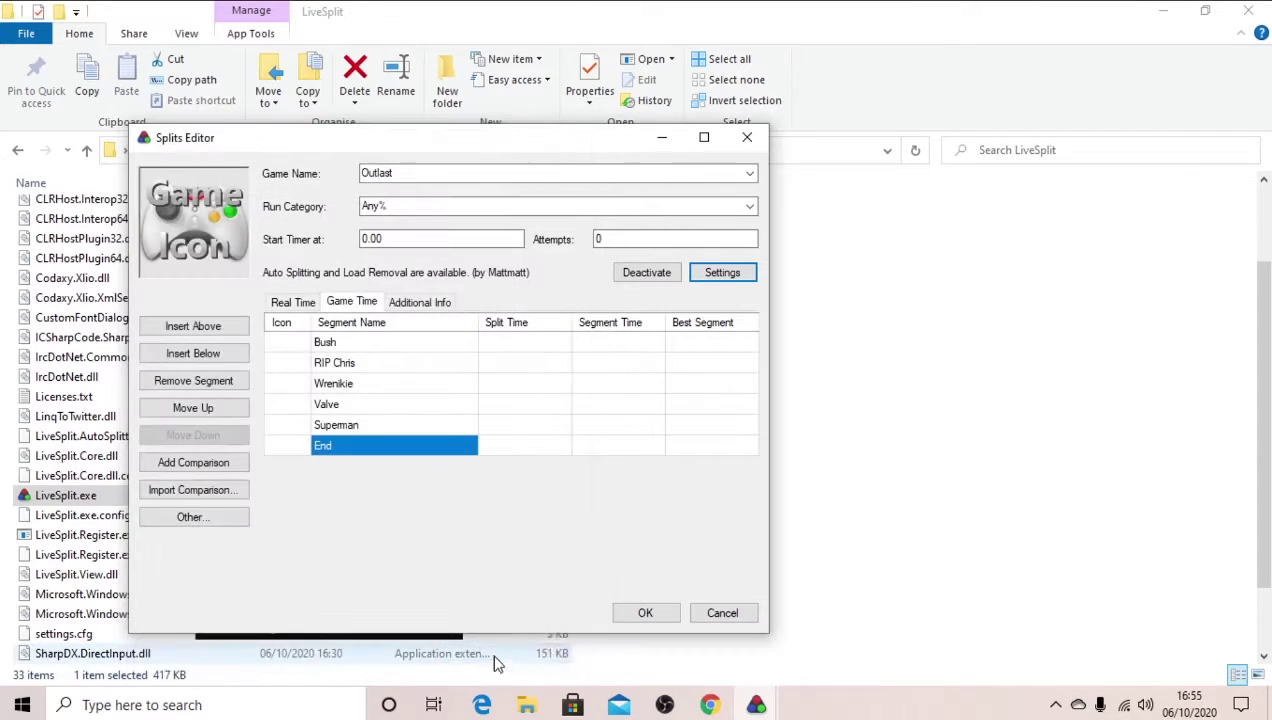
left_click(654, 620)
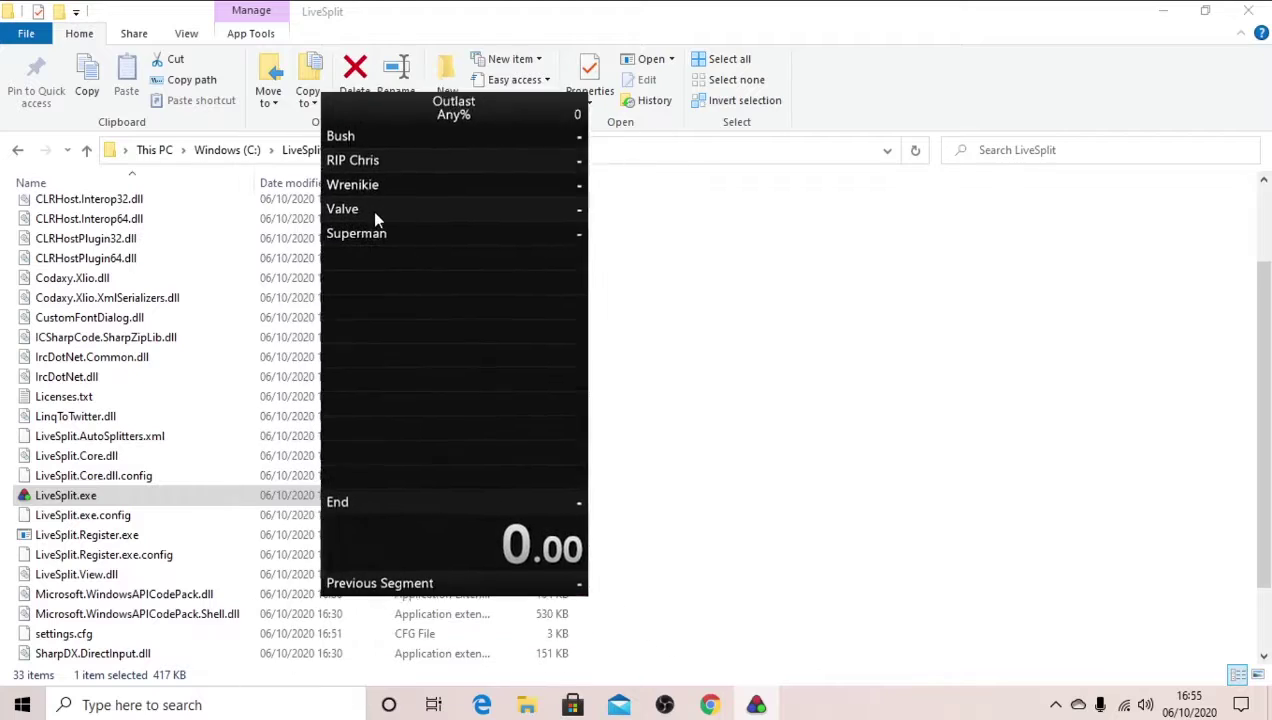
left_click_drag(357, 211, 252, 206)
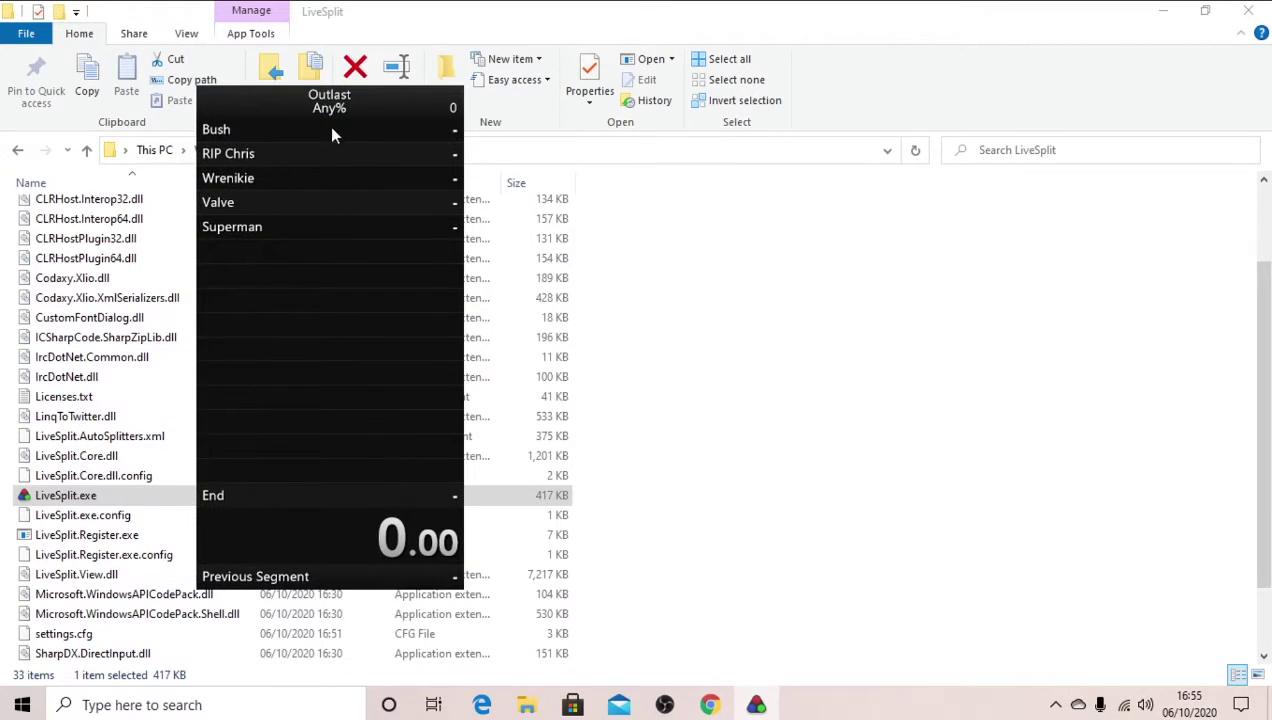
- View the timer's layout components and the title's layout settings, and leave both without changes
right_click(342, 318)
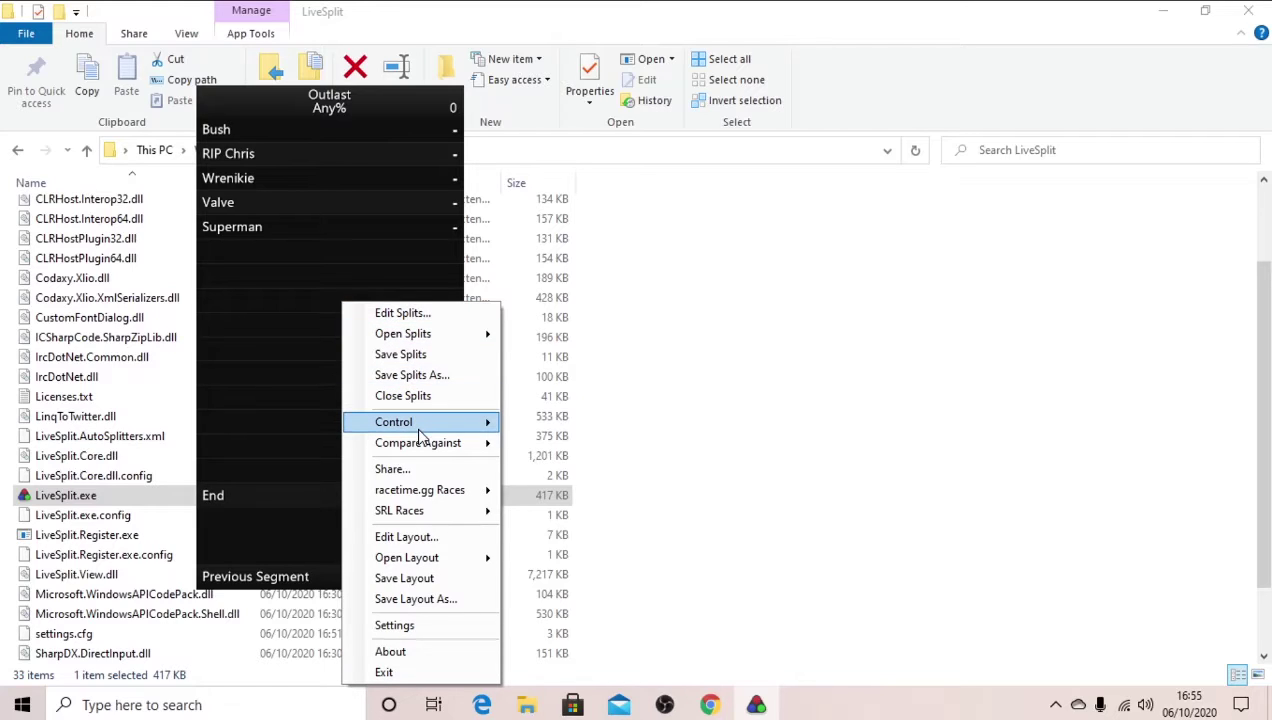
left_click(441, 540)
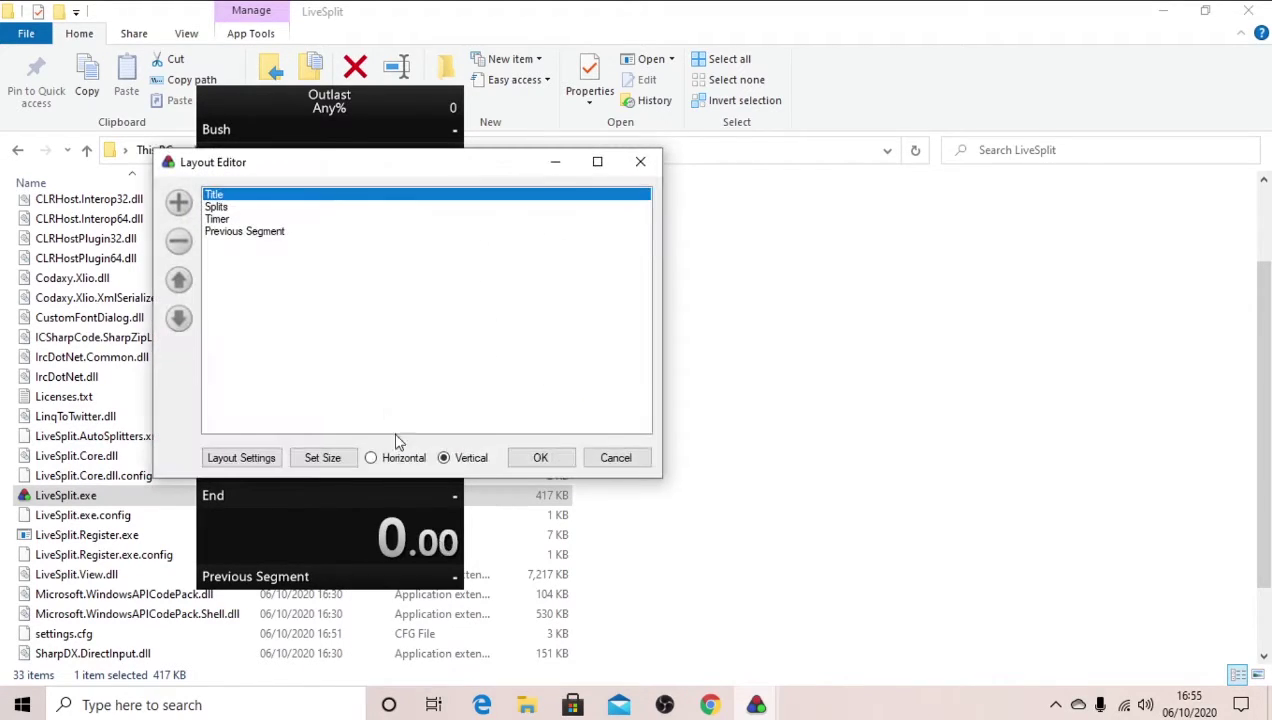
double_click(231, 205)
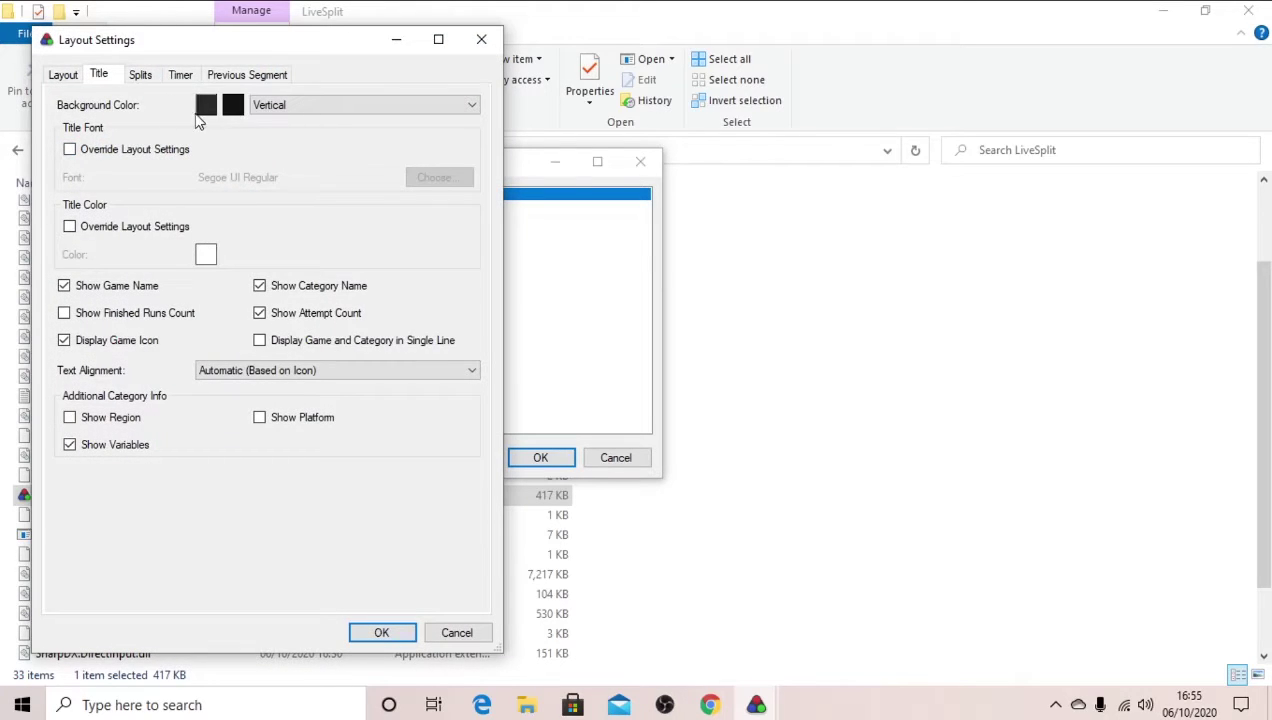
left_click(483, 40)
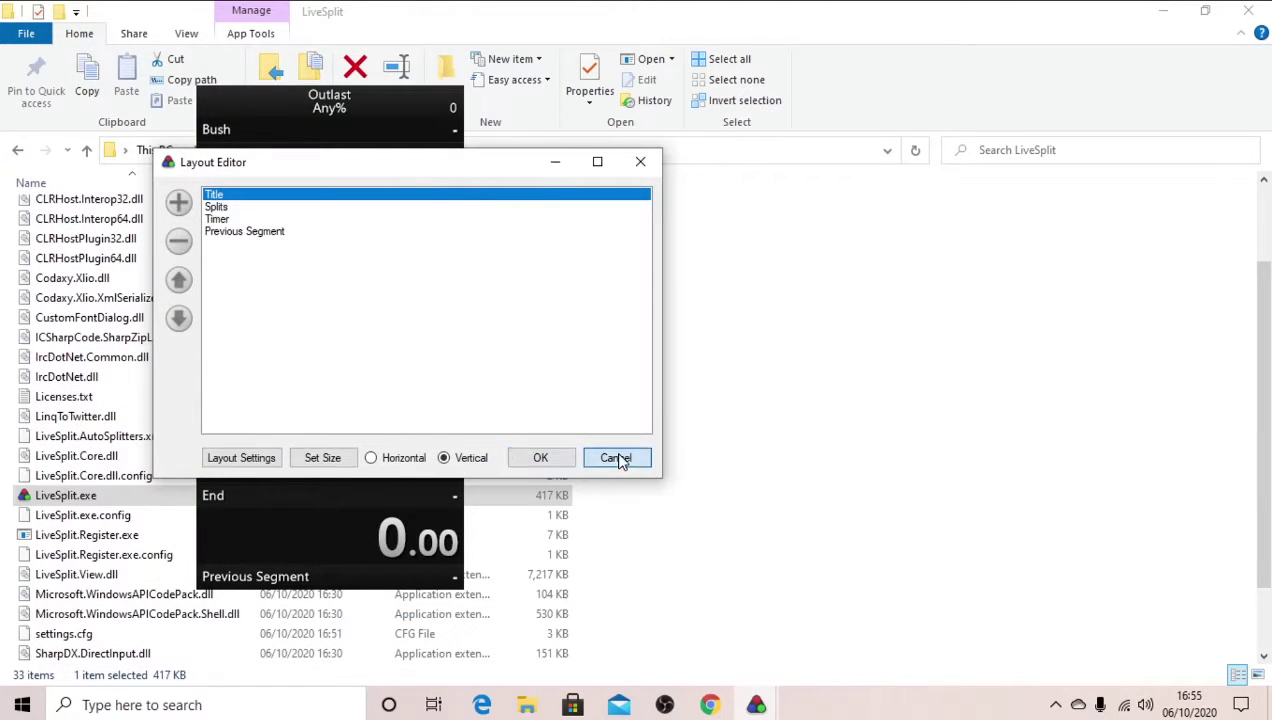
left_click(616, 455)
- Assign F5 as the Start / Split hotkey, and test the hotkeys by starting and resetting the timer
right_click(331, 305)
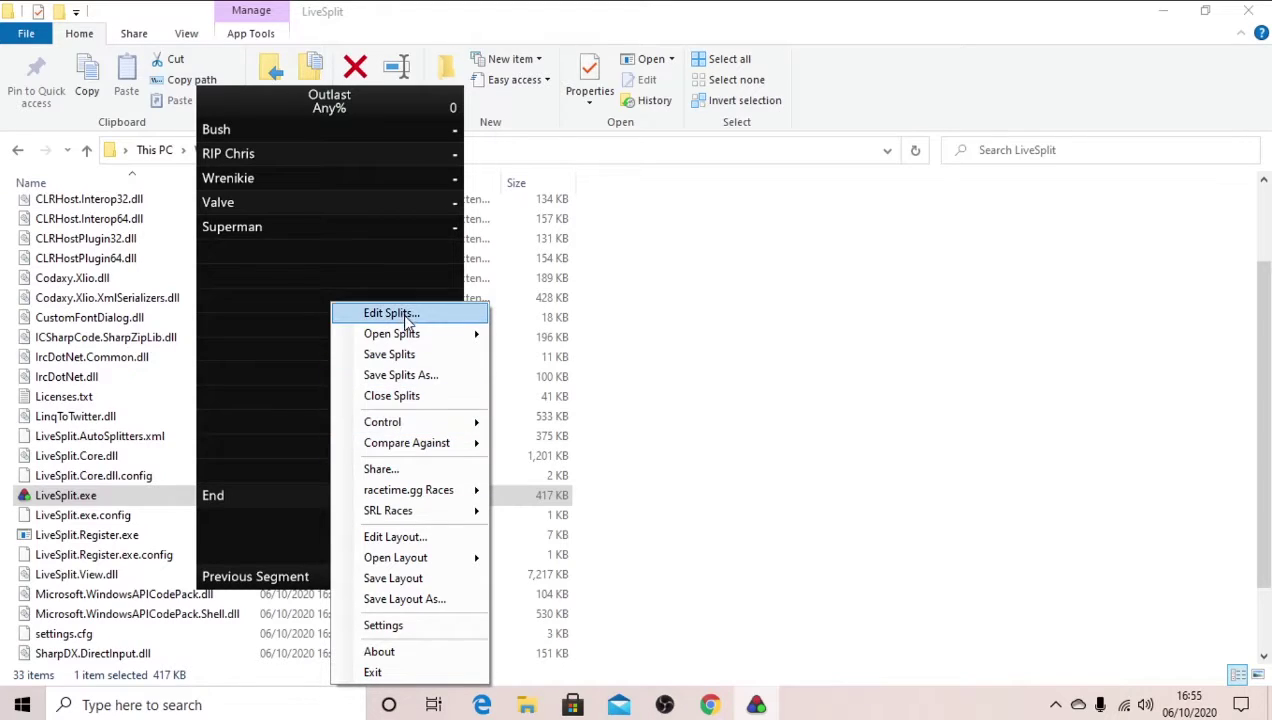
left_click(393, 628)
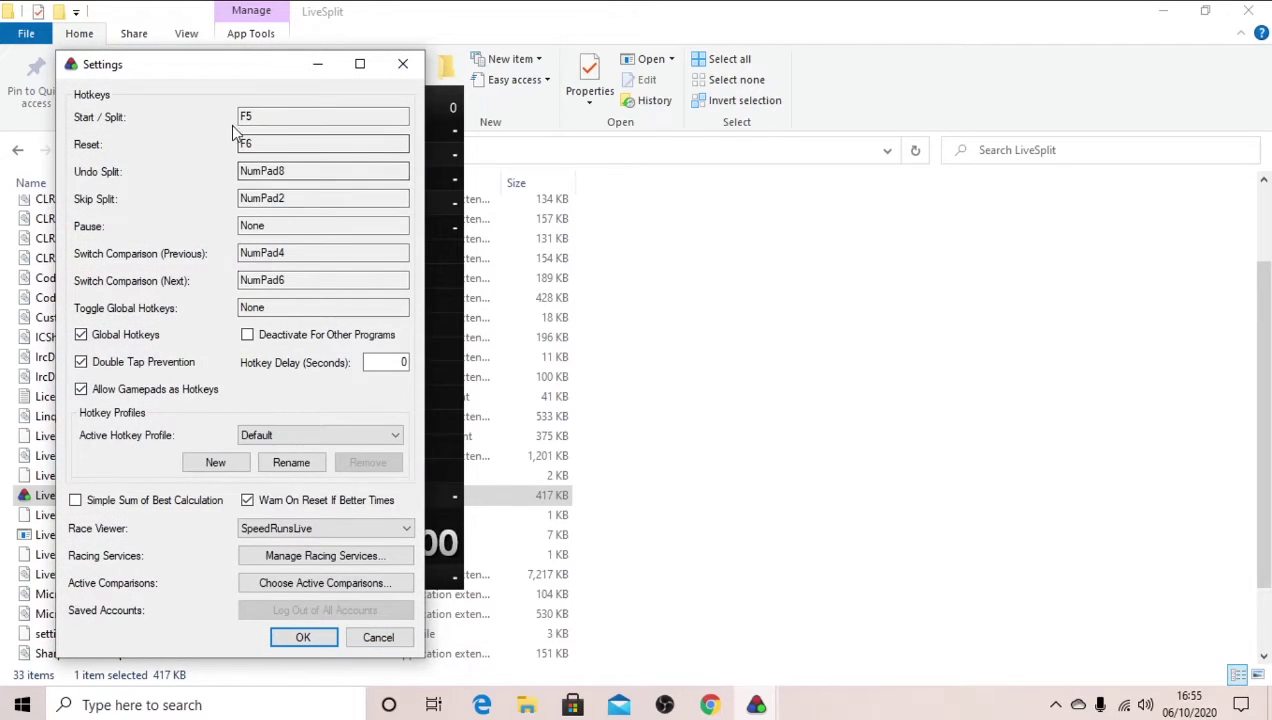
left_click(271, 117)
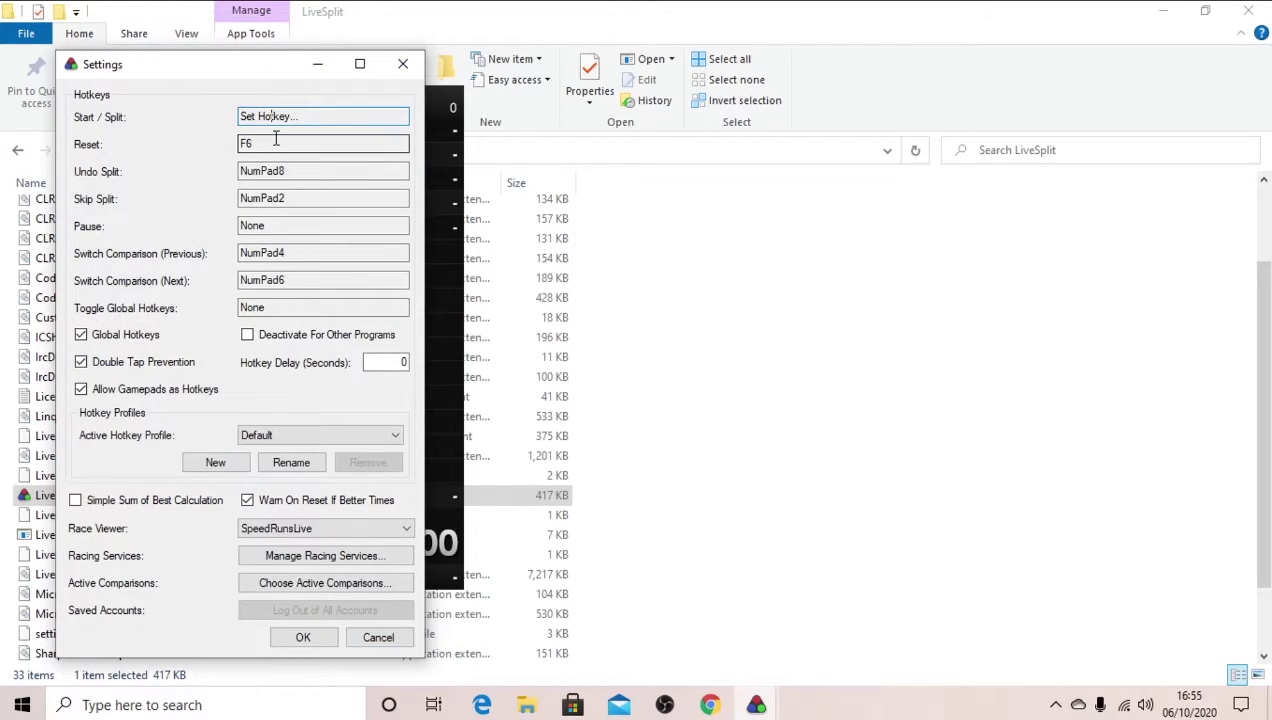
key("F5")
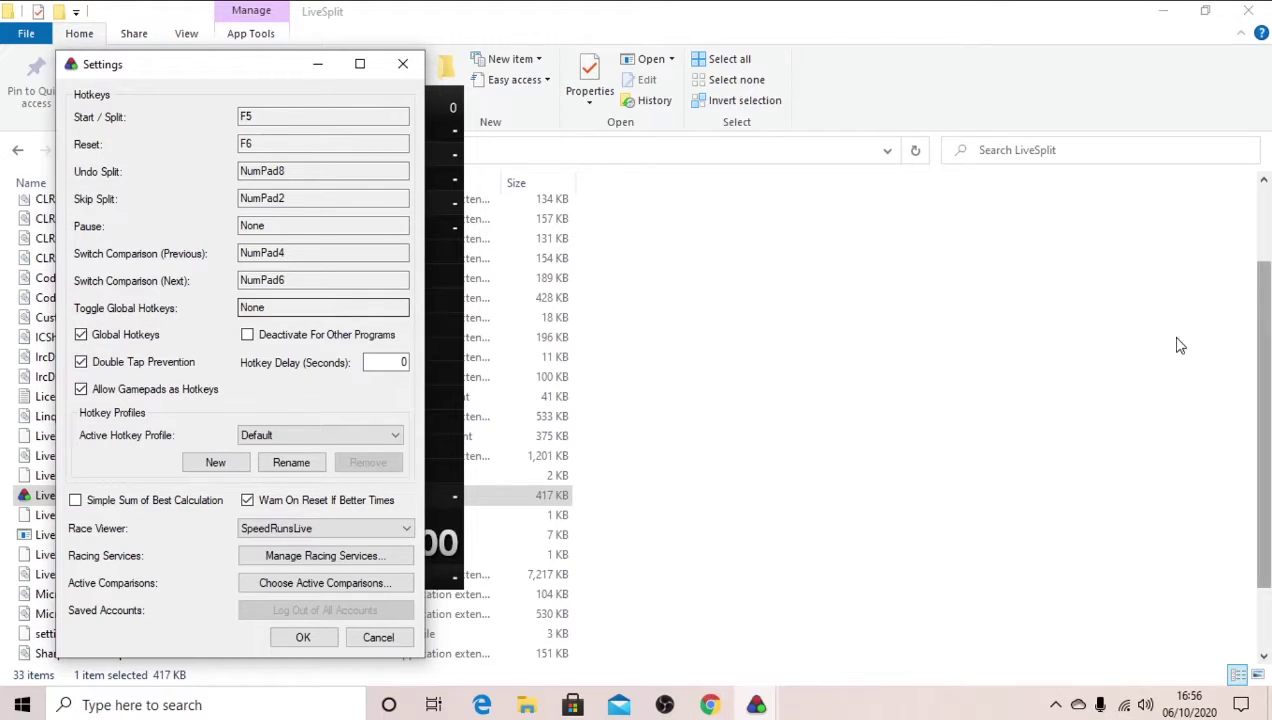
left_click(303, 637)
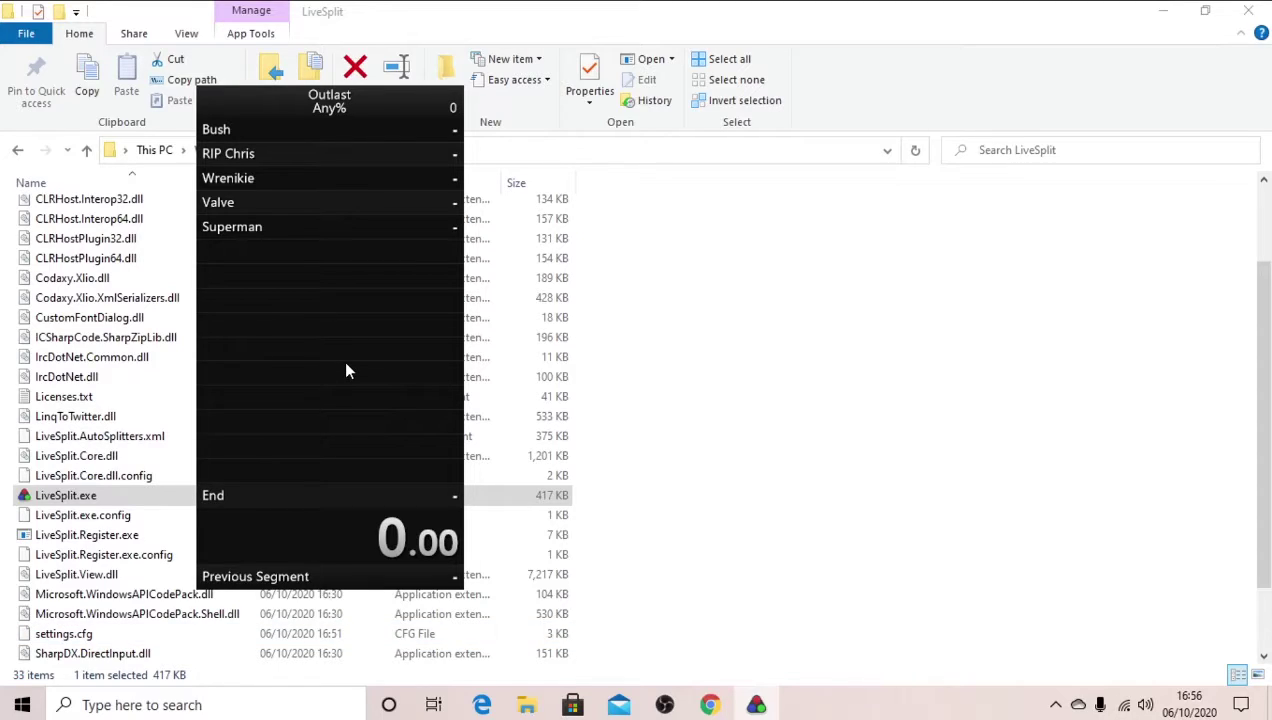
key("KP_1")
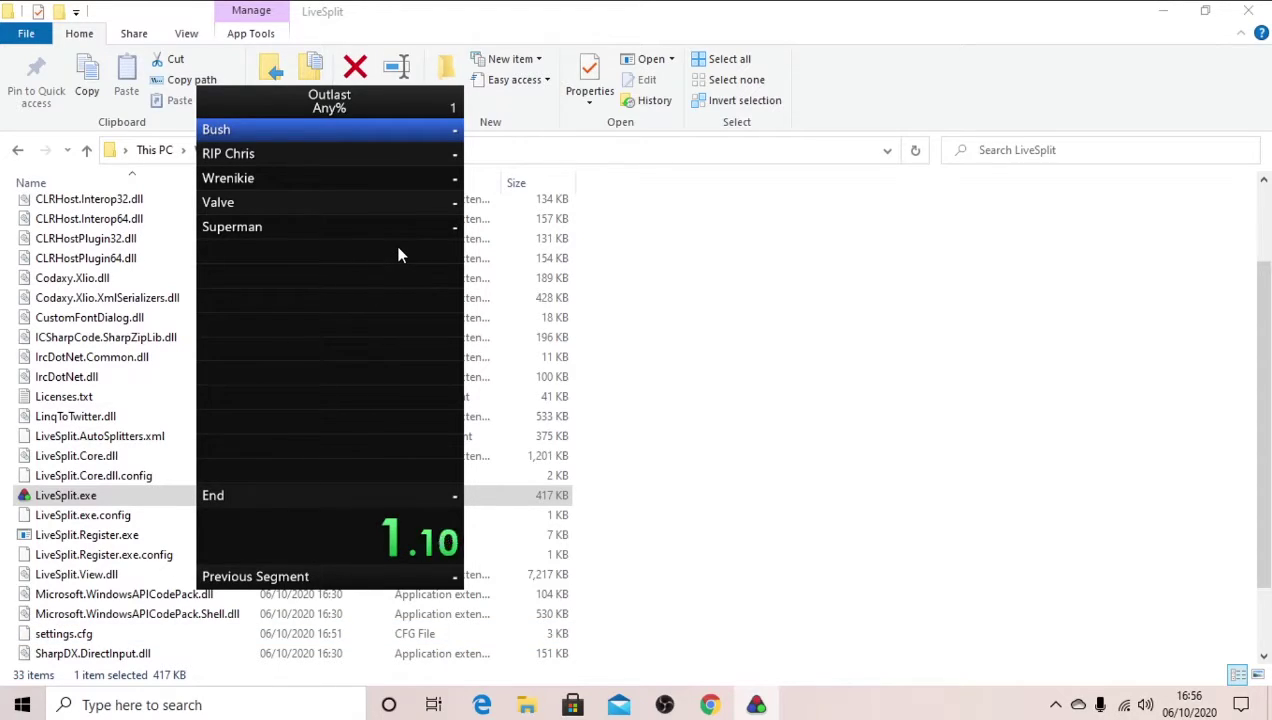
key("KP_3")
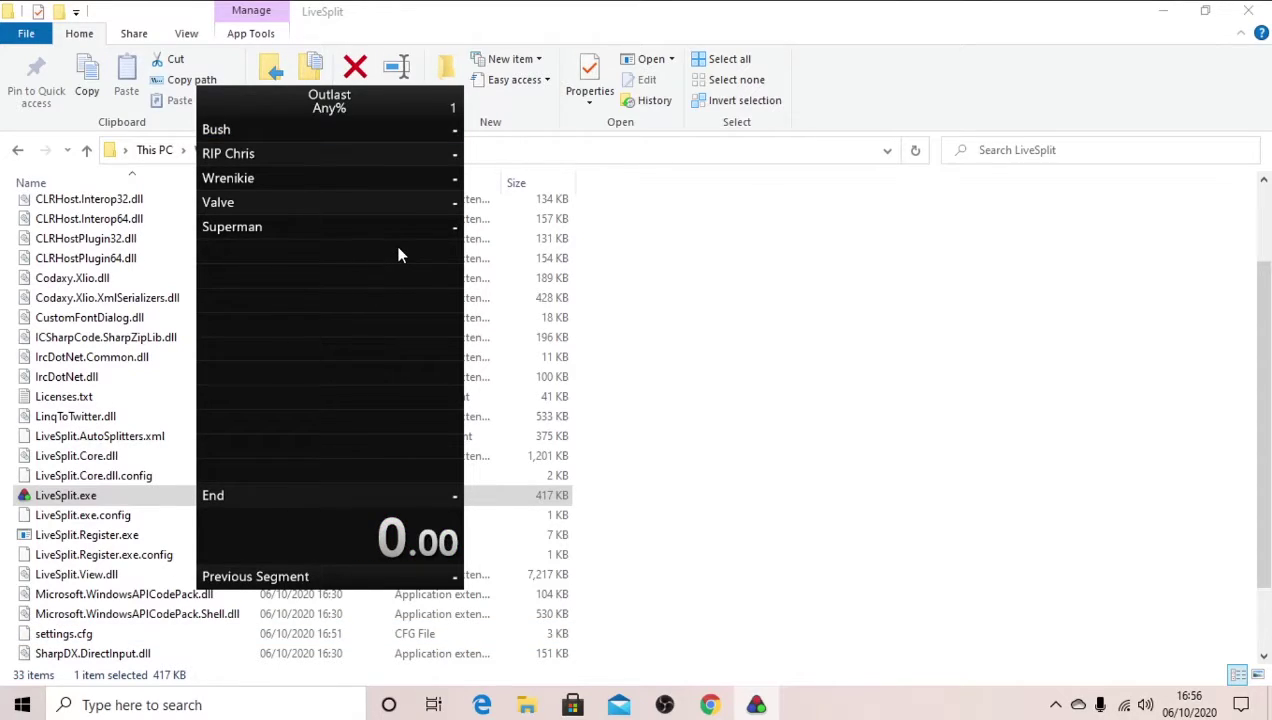
- Save the layout under the name Default in the Splits + Layout folder of LiveSplit
right_click(376, 342)
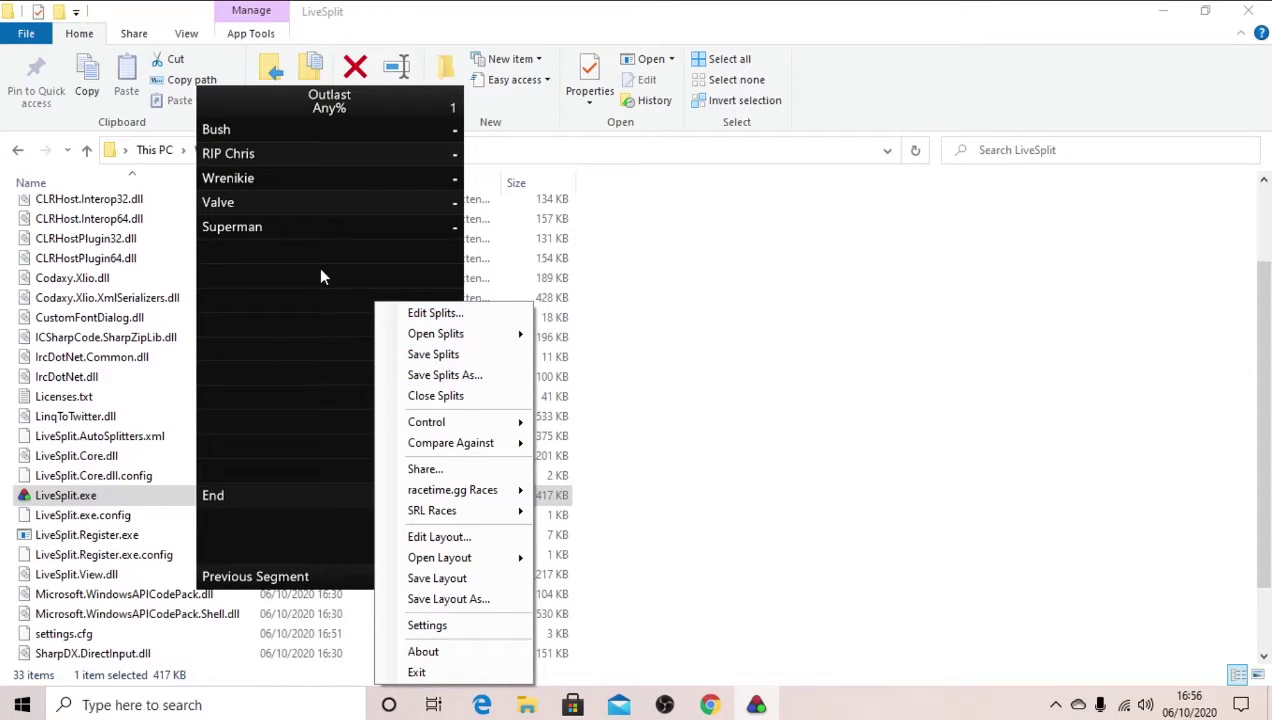
left_click(448, 599)
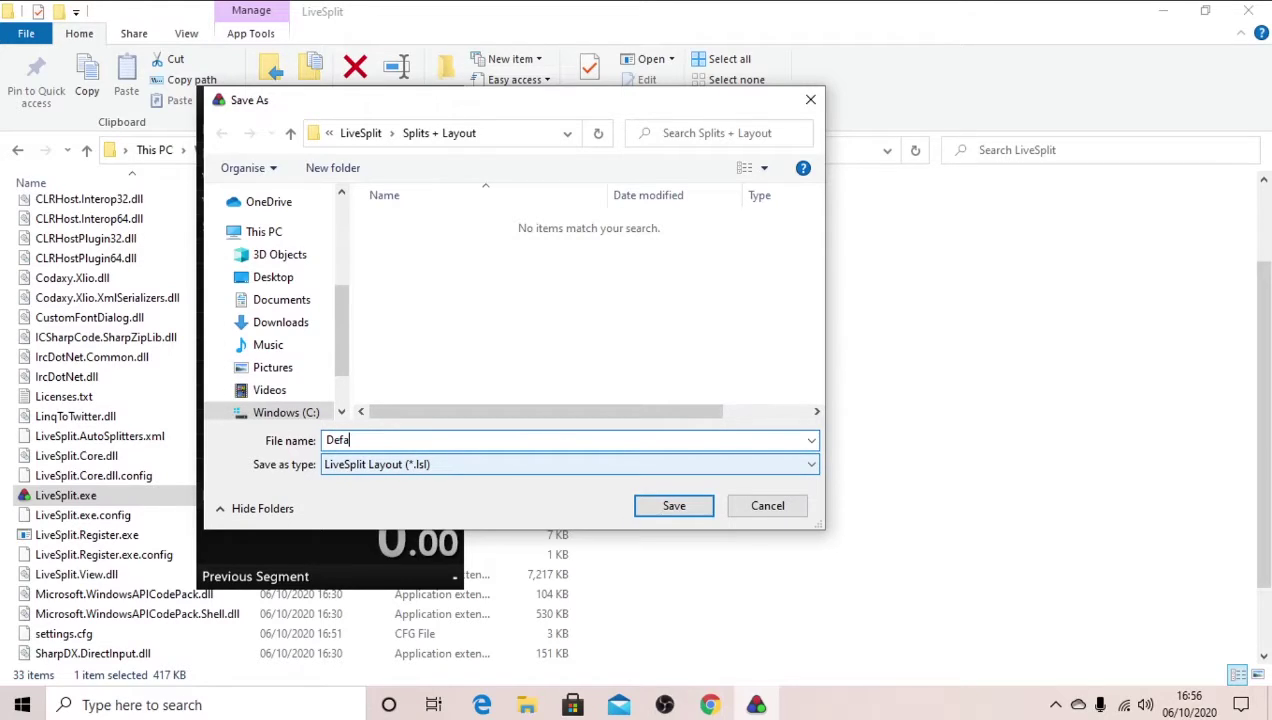
type("Default")
left_click(361, 133)
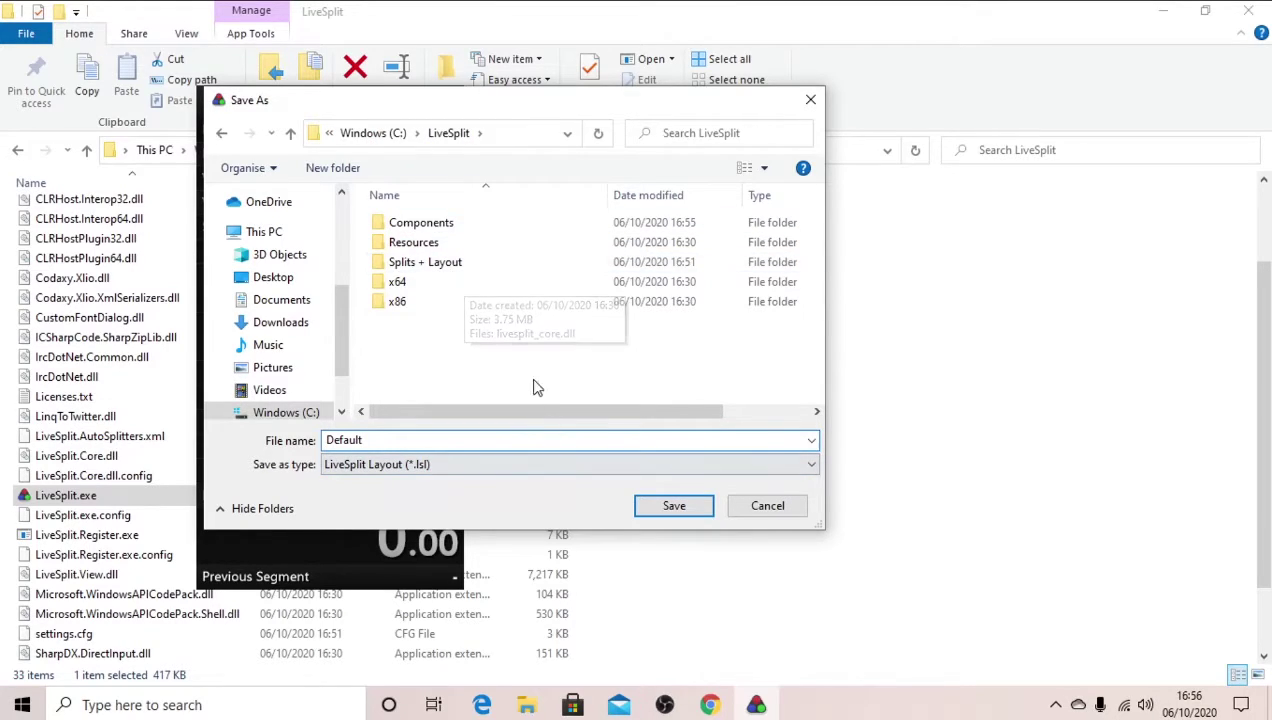
double_click(469, 264)
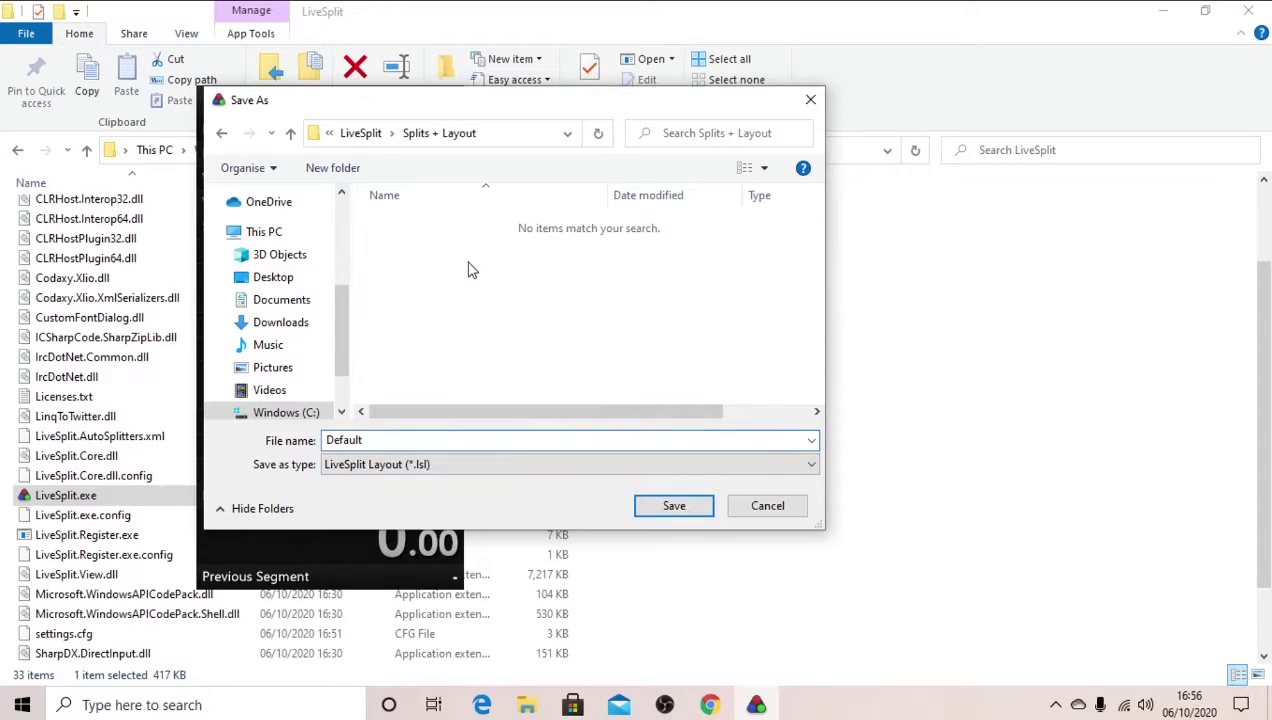
left_click(670, 515)
- Save the splits as Outlast - Any%.lss in the Splits + Layout folder
right_click(341, 383)
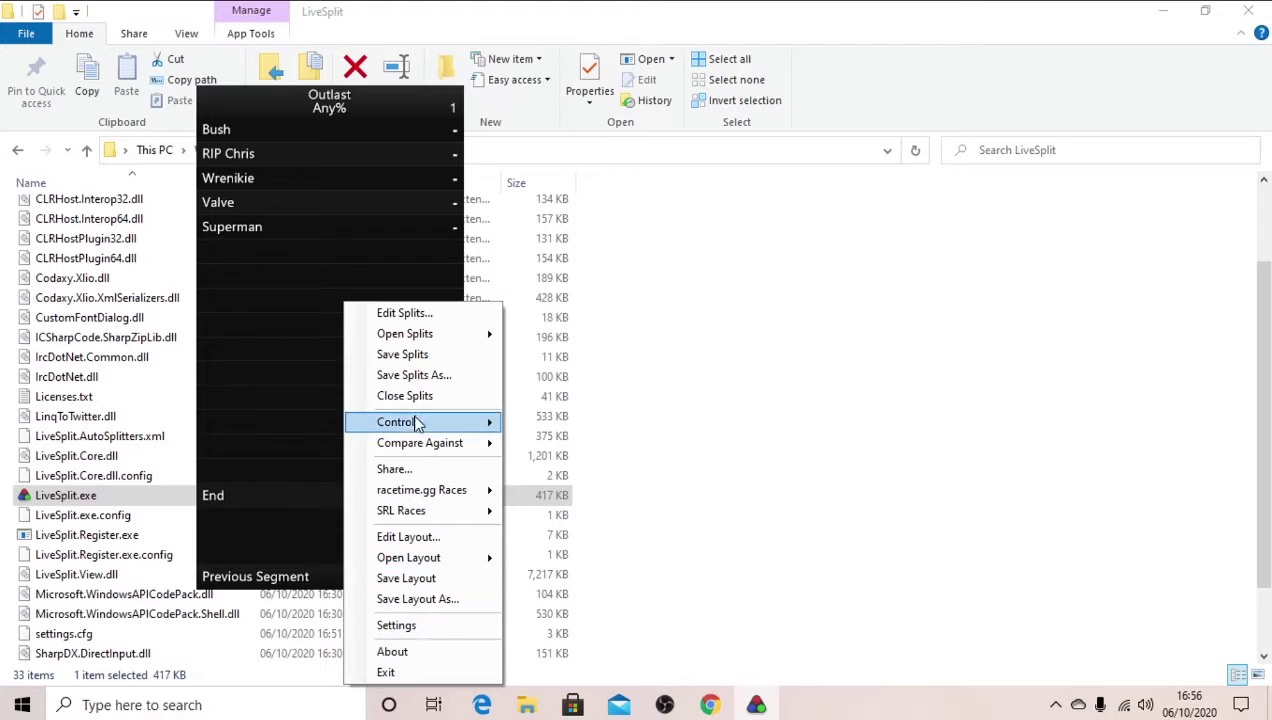
left_click(414, 375)
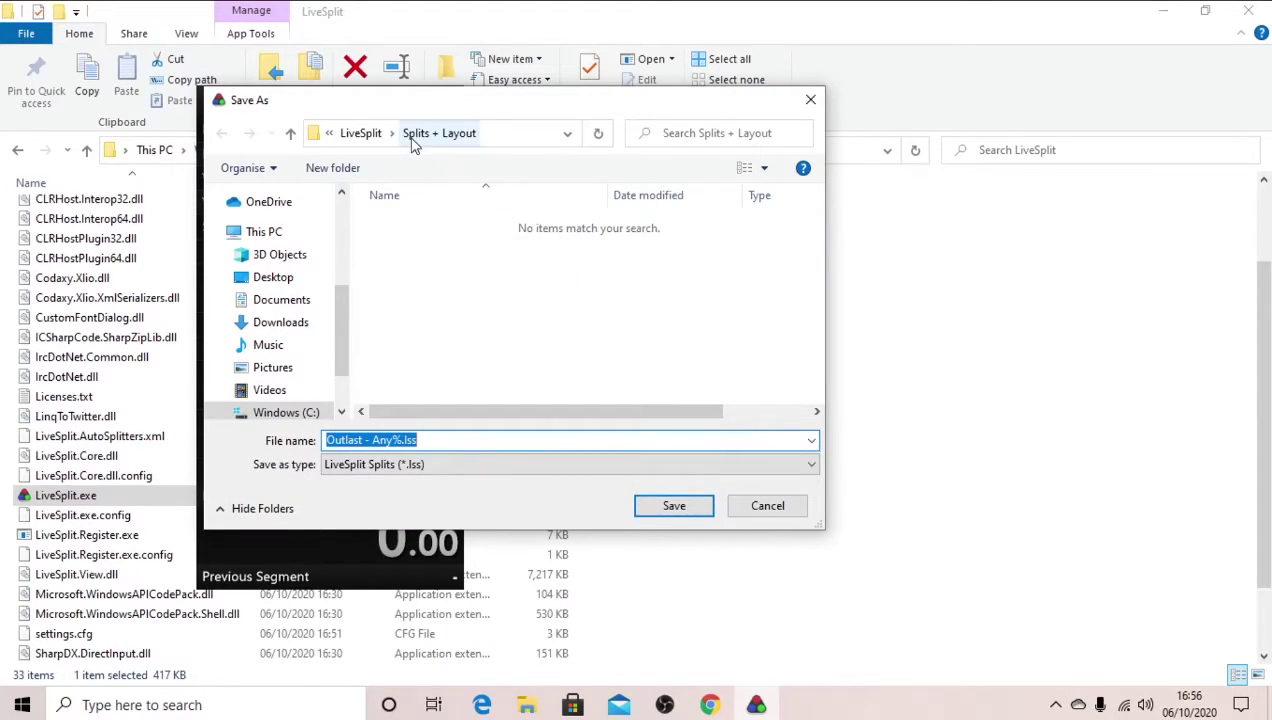
left_click(670, 506)
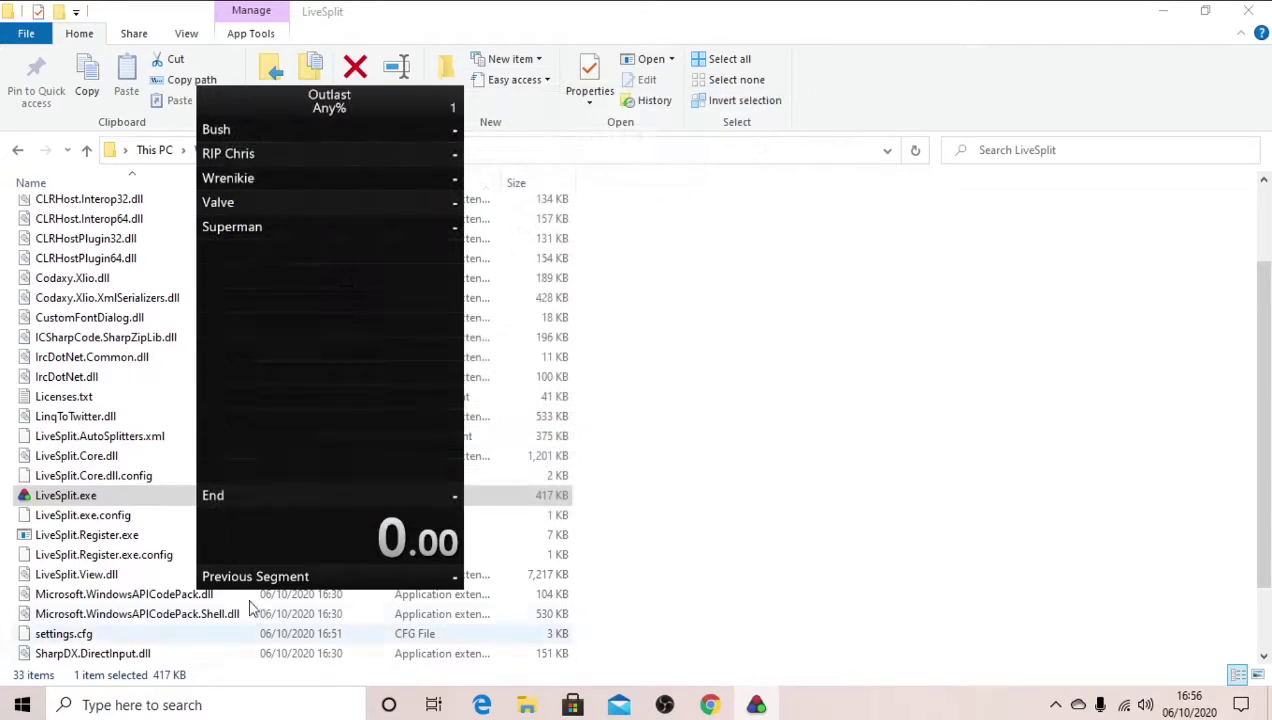
- Exit LiveSplit and minimise the File Explorer window to reveal Chrome
right_click(338, 446)
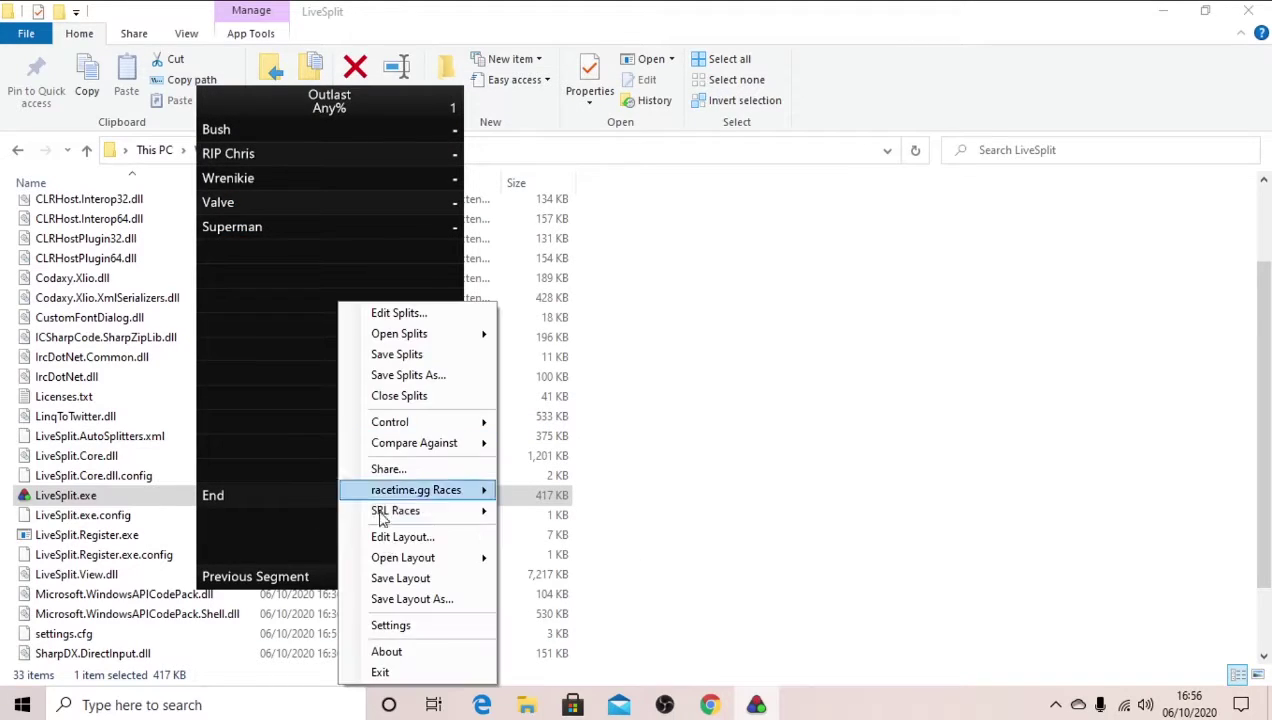
left_click(398, 673)
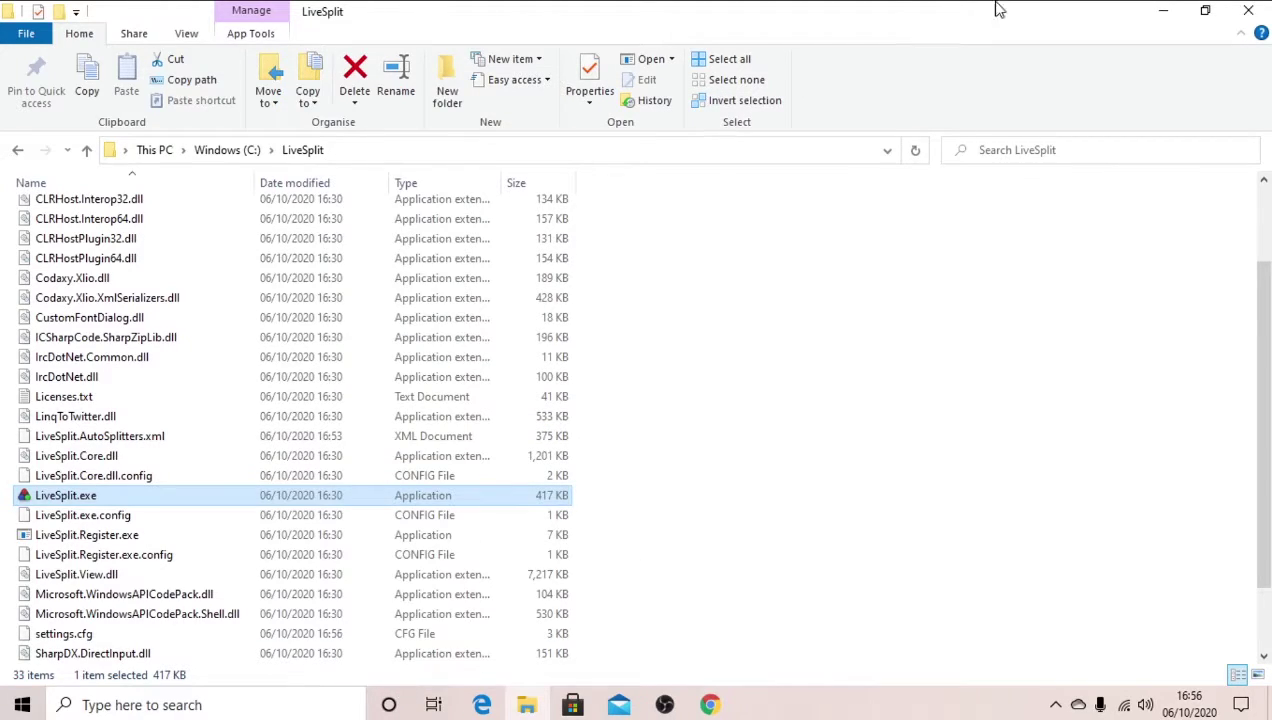
left_click(1168, 10)
- Show the Outlast resources page on speedrun.com and highlight the /outlast/resources part of its address
left_click(343, 10)
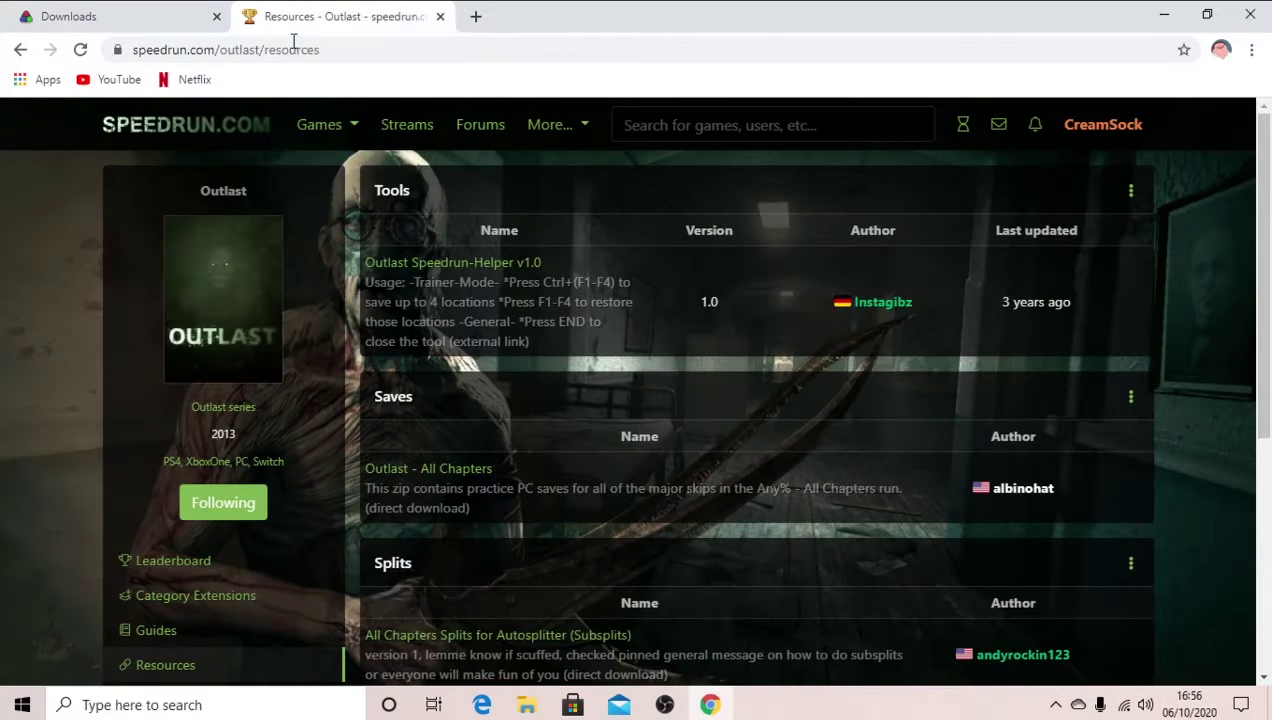
left_click_drag(383, 45, 226, 79)
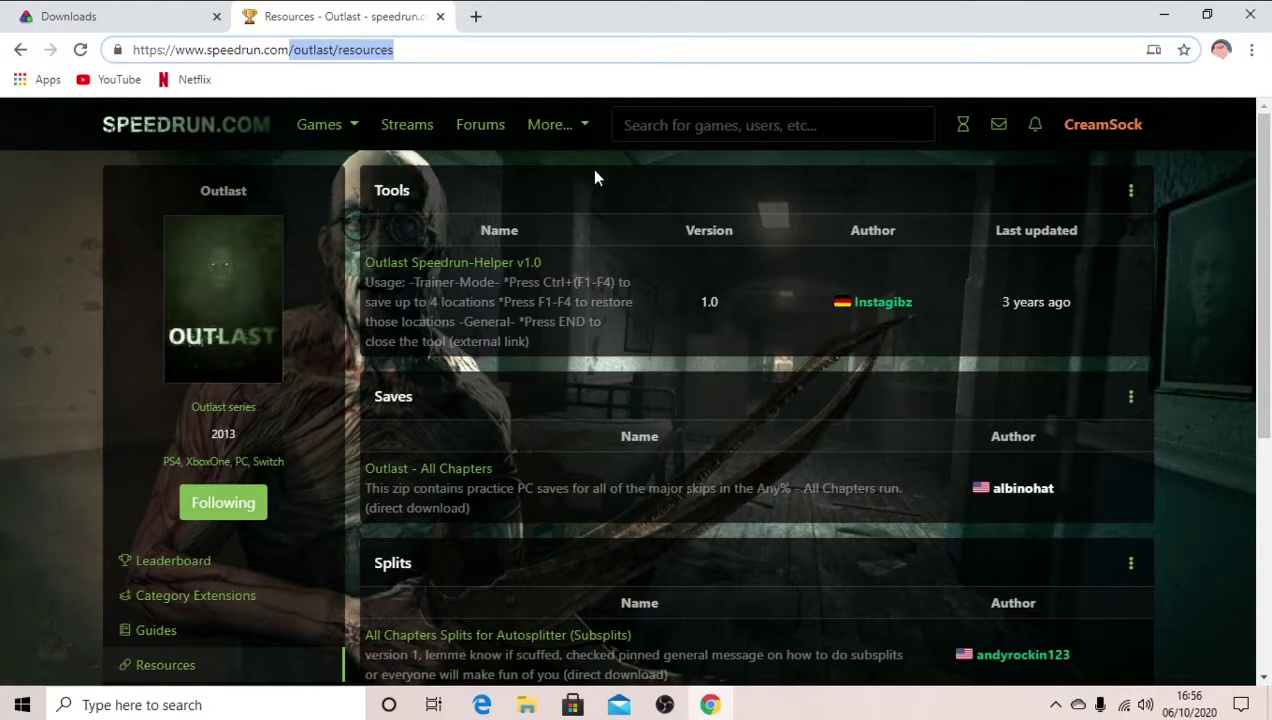
left_click(580, 190)
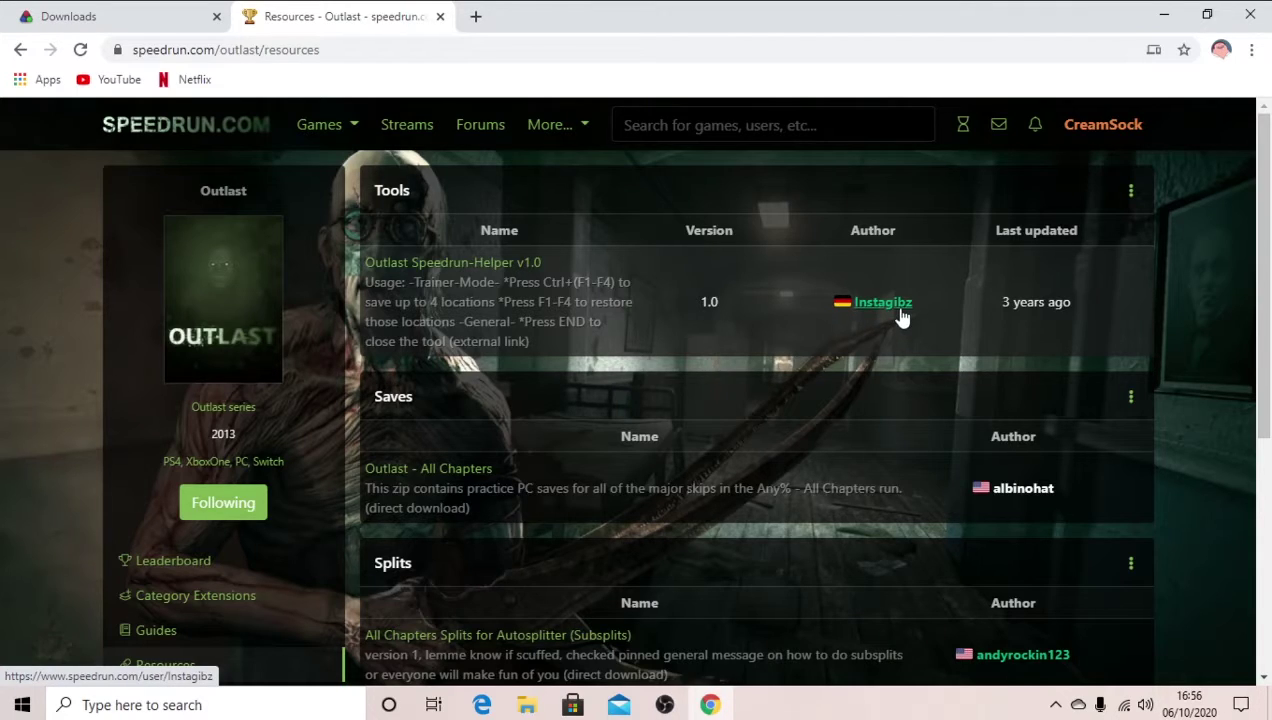
- Download Outlast Speedrun-Helper v1.0 from the Tools section of the resources page and dismiss the download notice
left_click(468, 272)
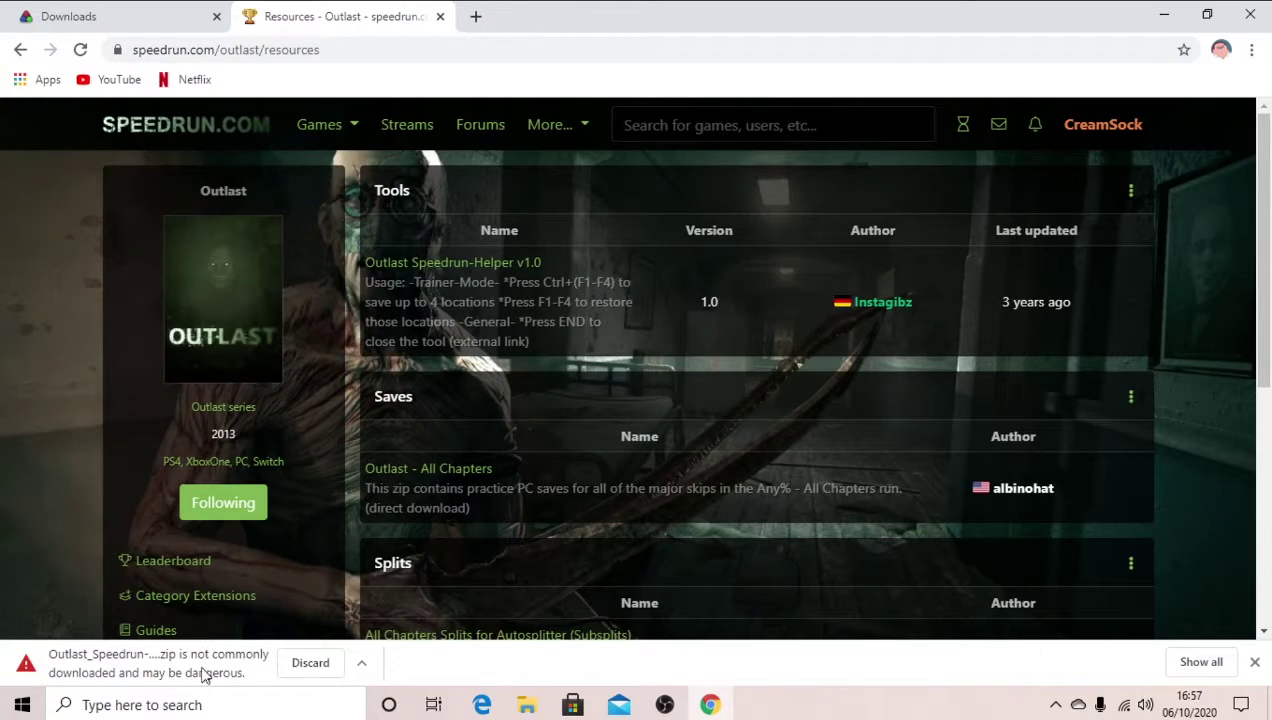
left_click(361, 662)
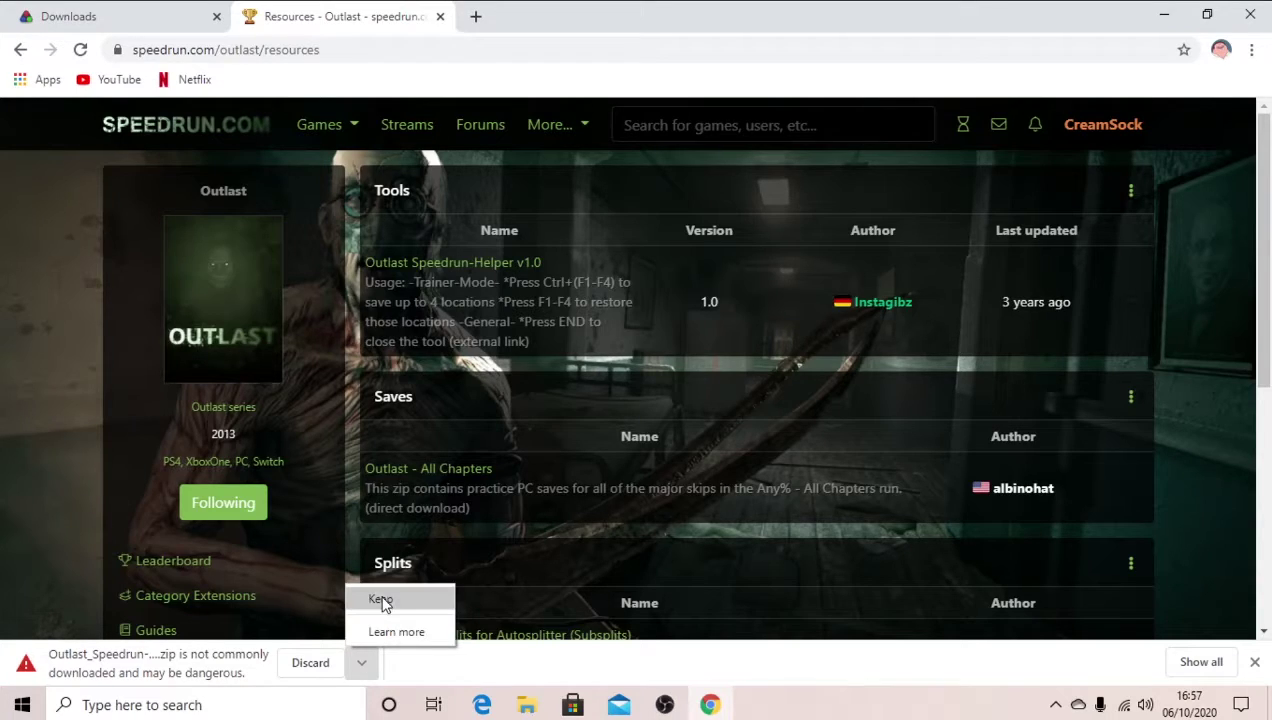
left_click(1256, 663)
- Delete the unconfirmed .crdownload file from the Downloads folder in File Explorer
left_click(527, 705)
left_click(154, 149)
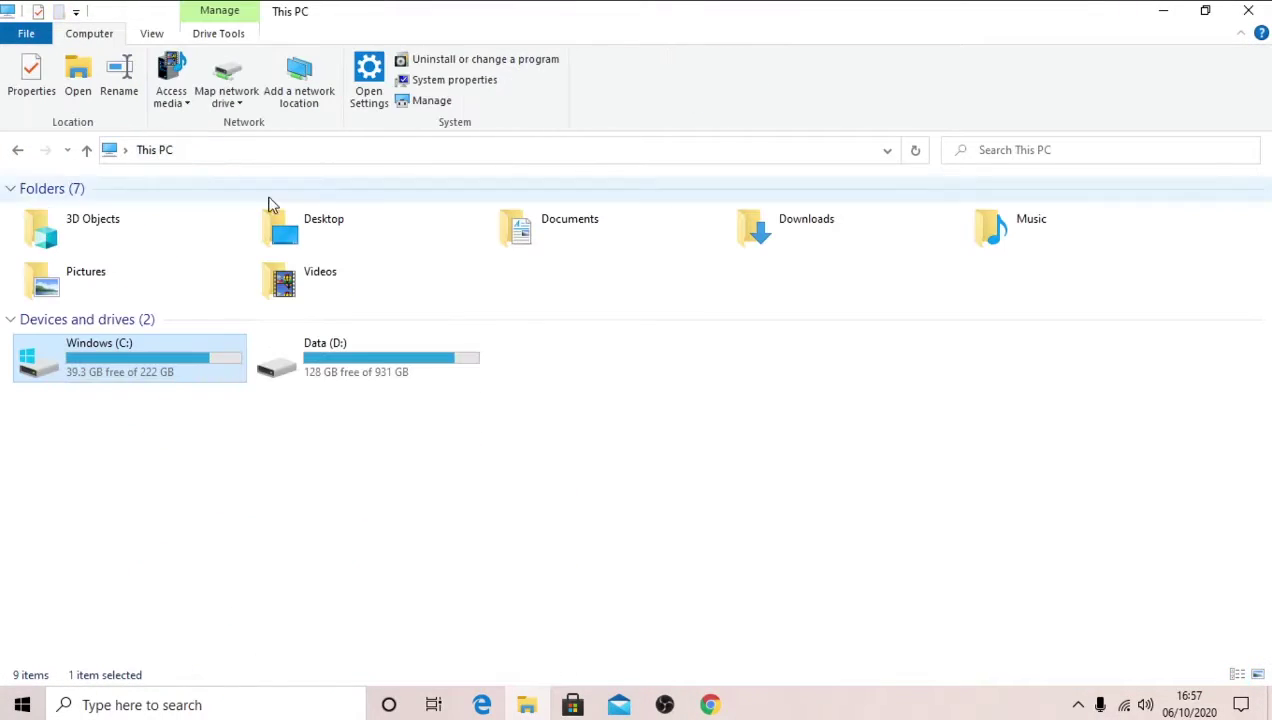
double_click(764, 245)
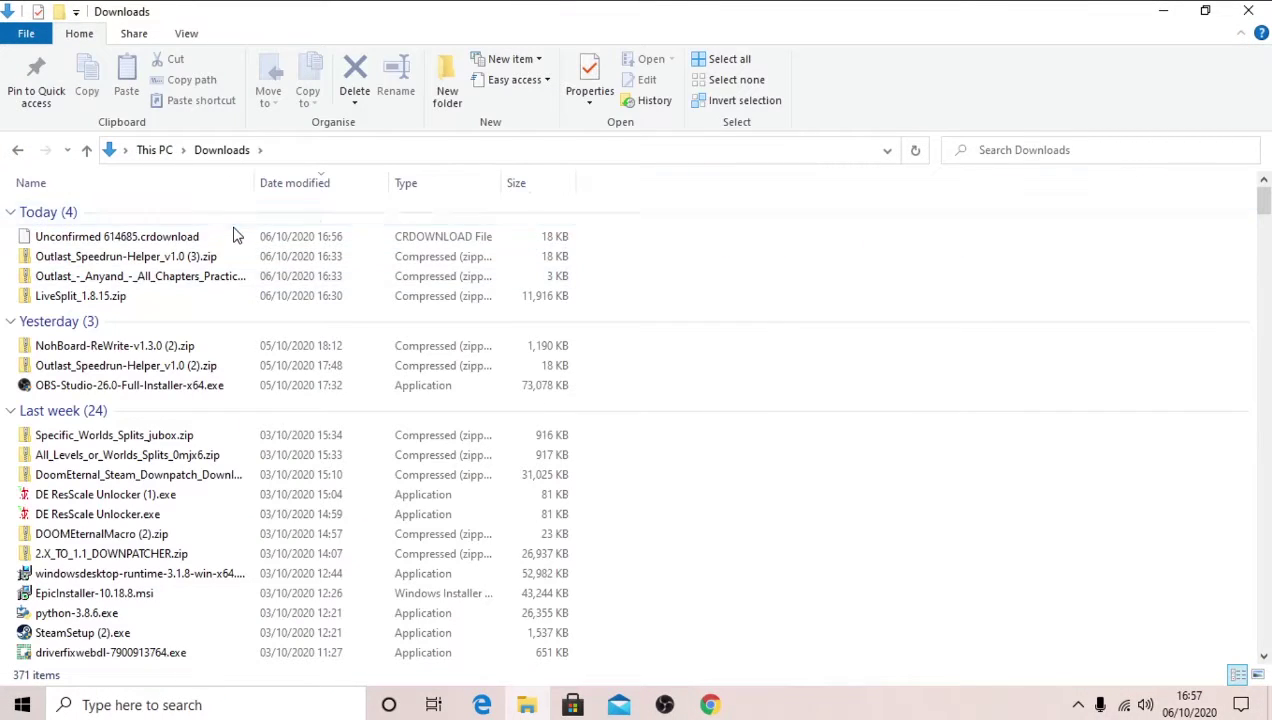
right_click(228, 237)
left_click(287, 477)
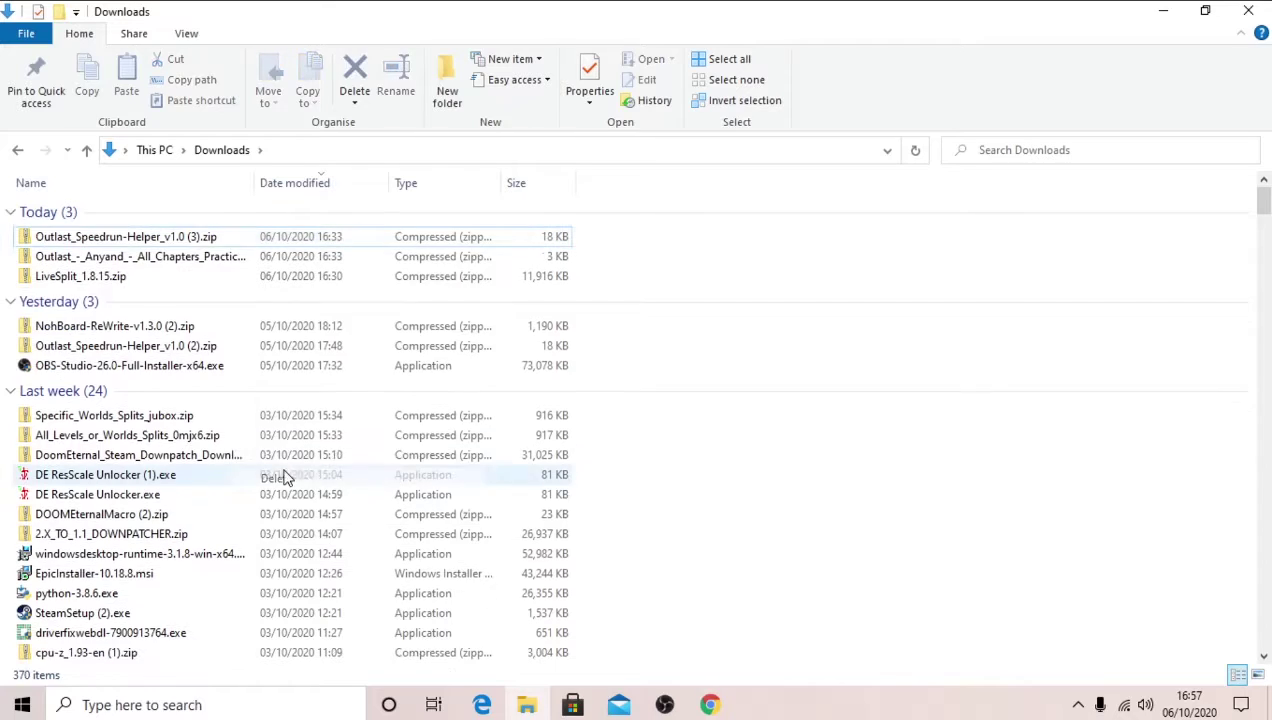
- Open the Outlast_Speedrun-Helper_v1.0 (3).zip archive in the Downloads folder to view its contents
left_click(153, 243)
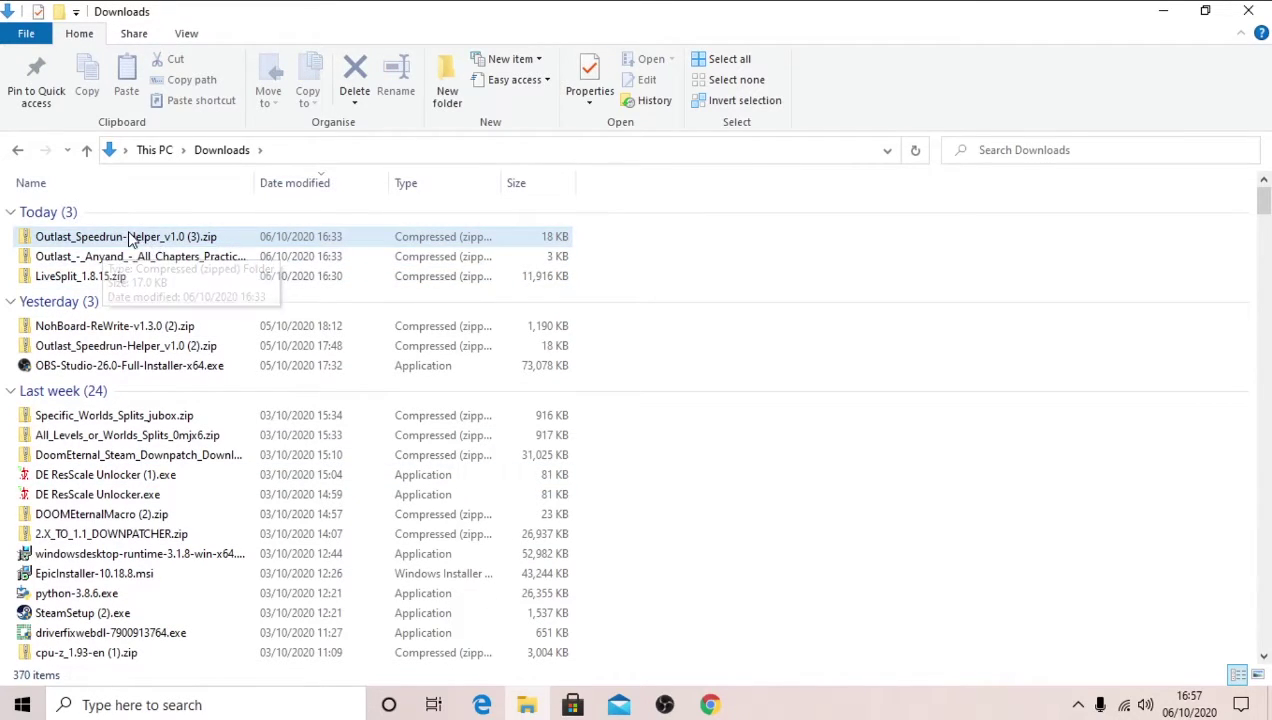
double_click(211, 243)
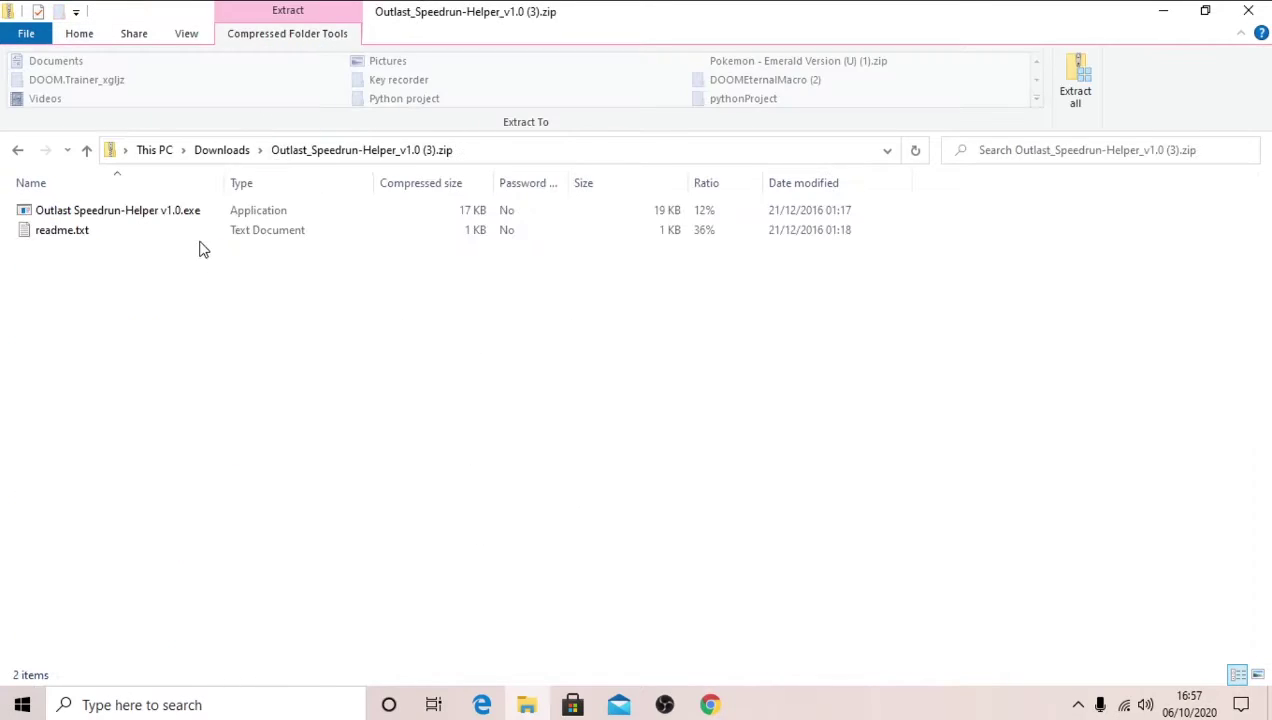
double_click(143, 217)
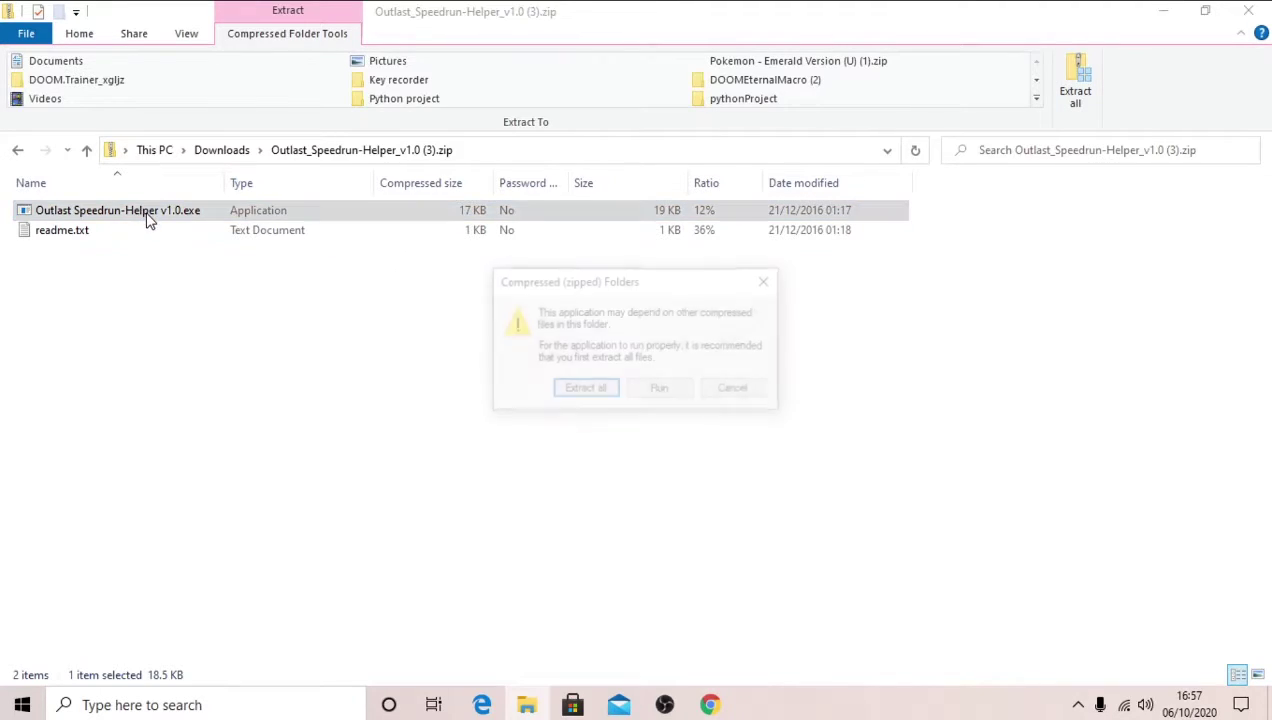
left_click(588, 395)
left_click(857, 282)
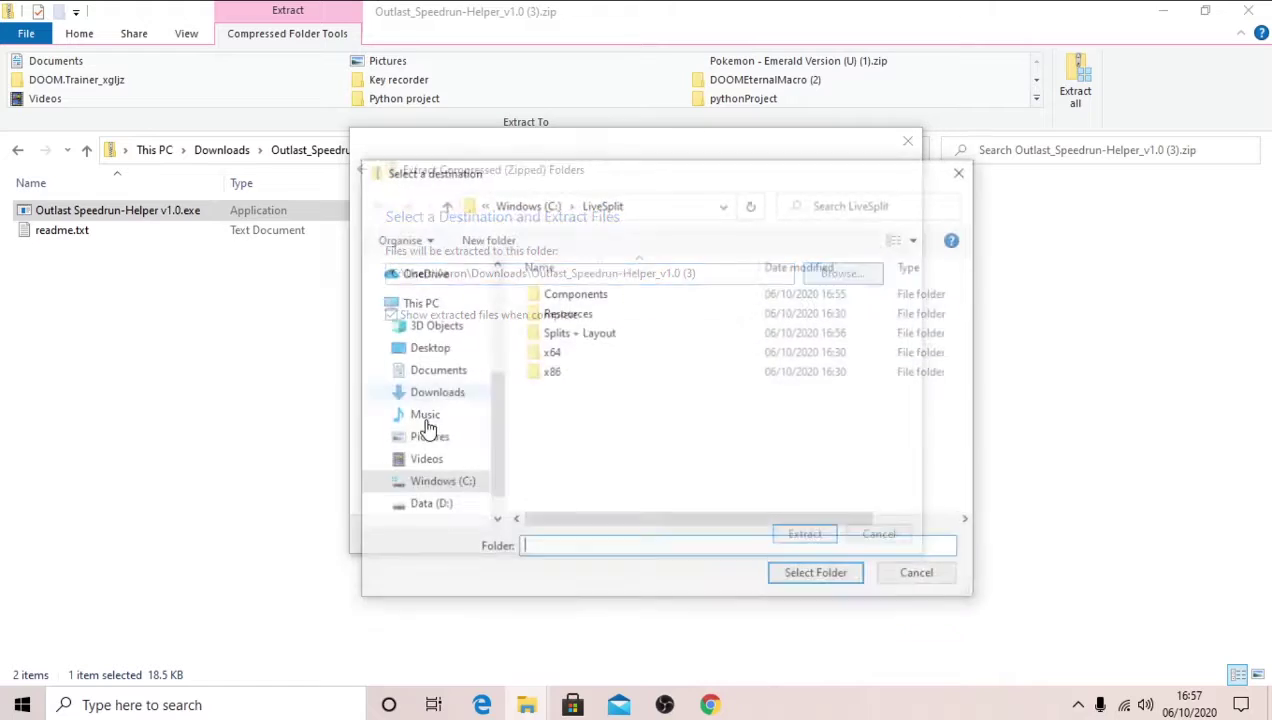
left_click(464, 486)
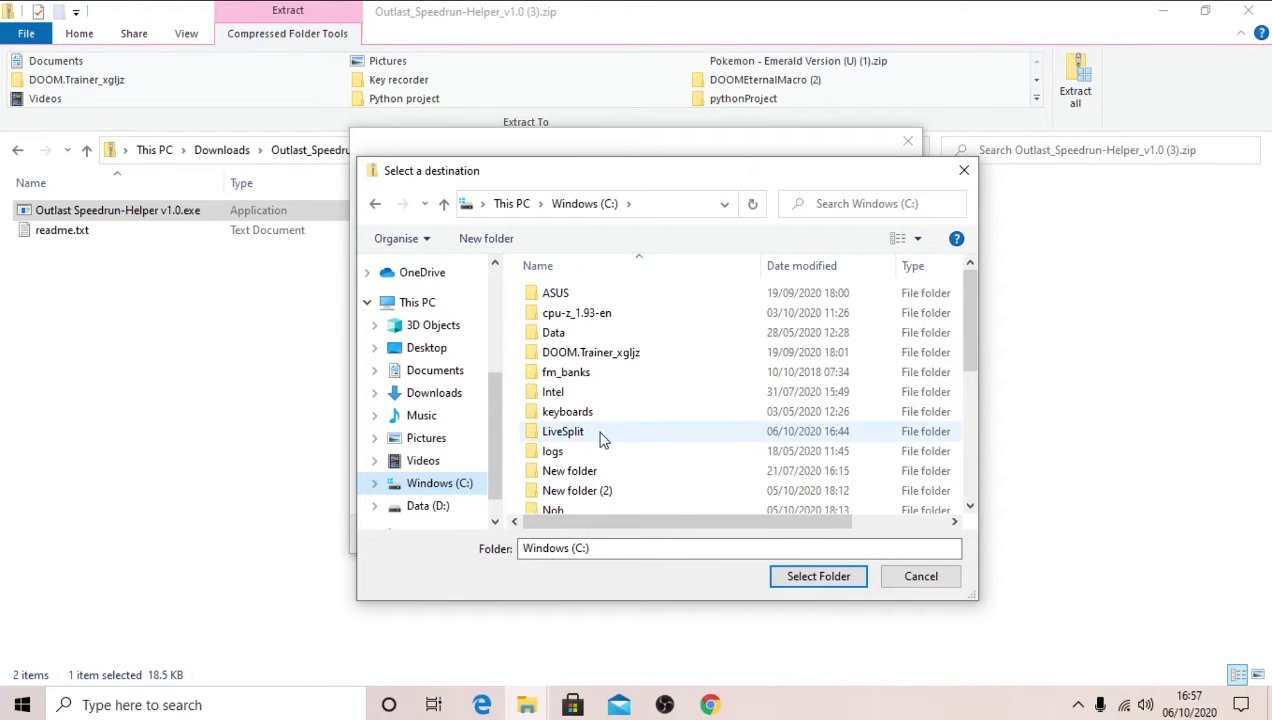
scroll(603, 440, "down", 3)
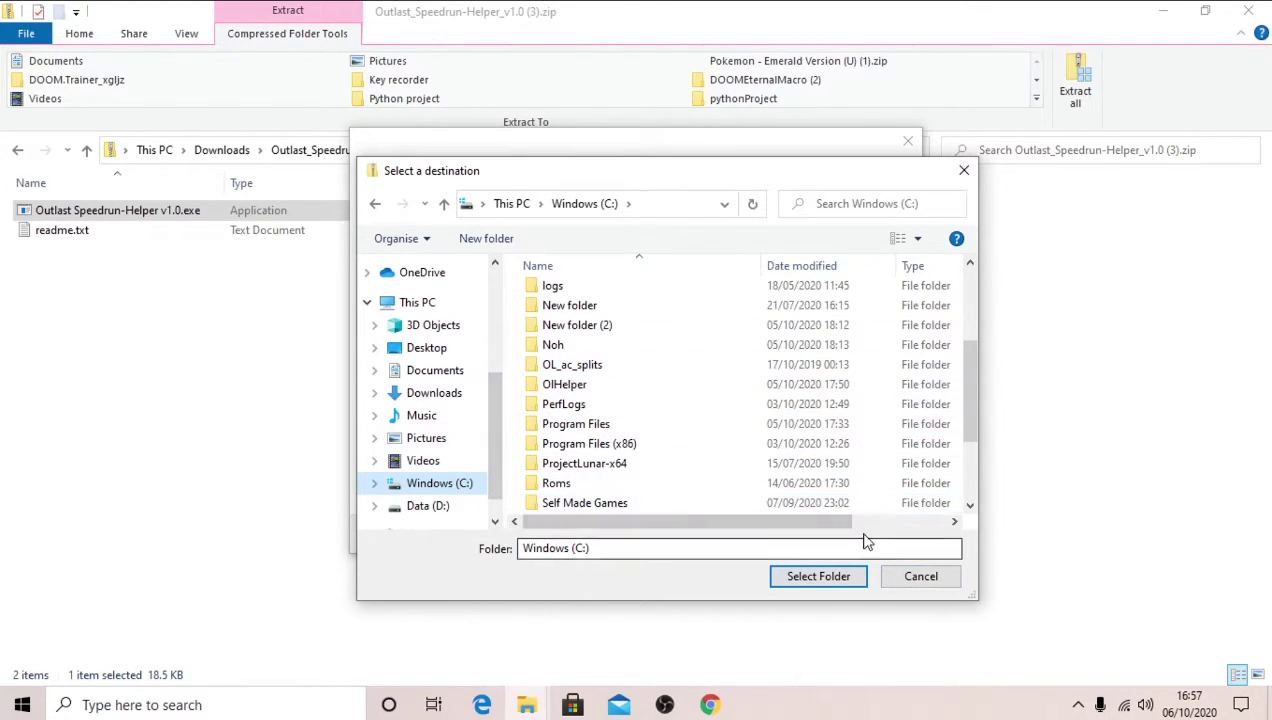
left_click(909, 577)
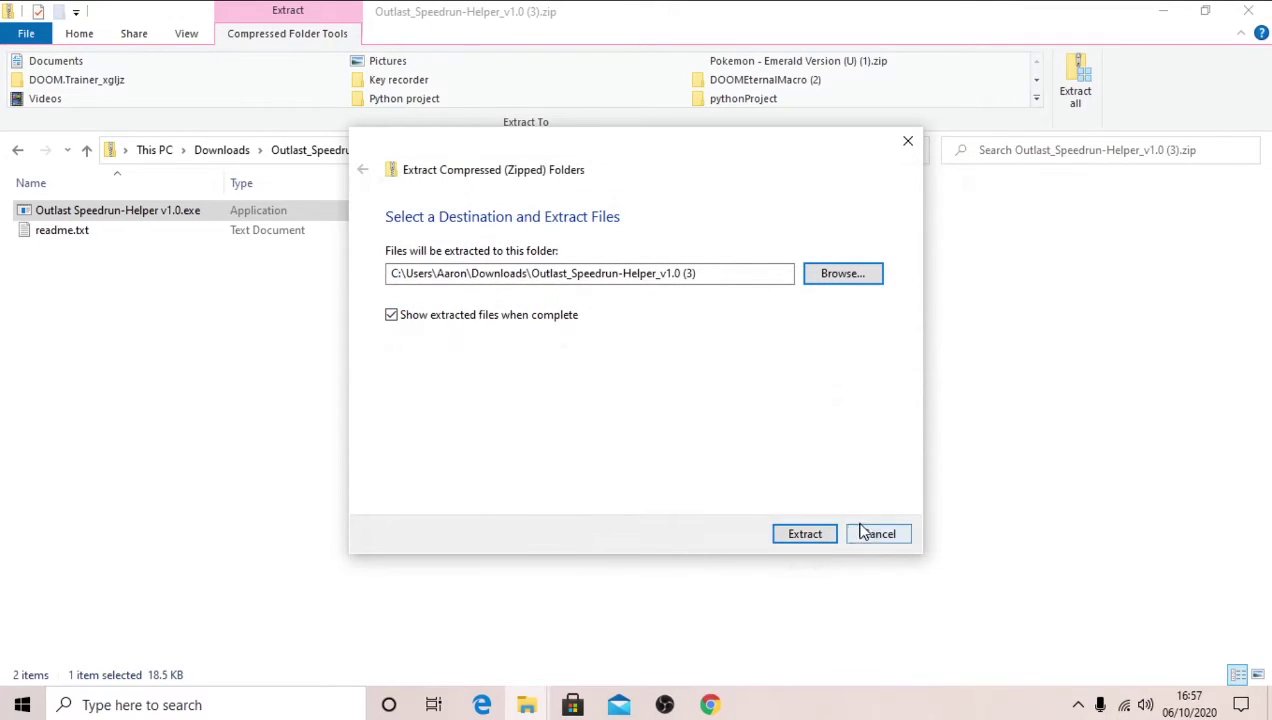
left_click(877, 534)
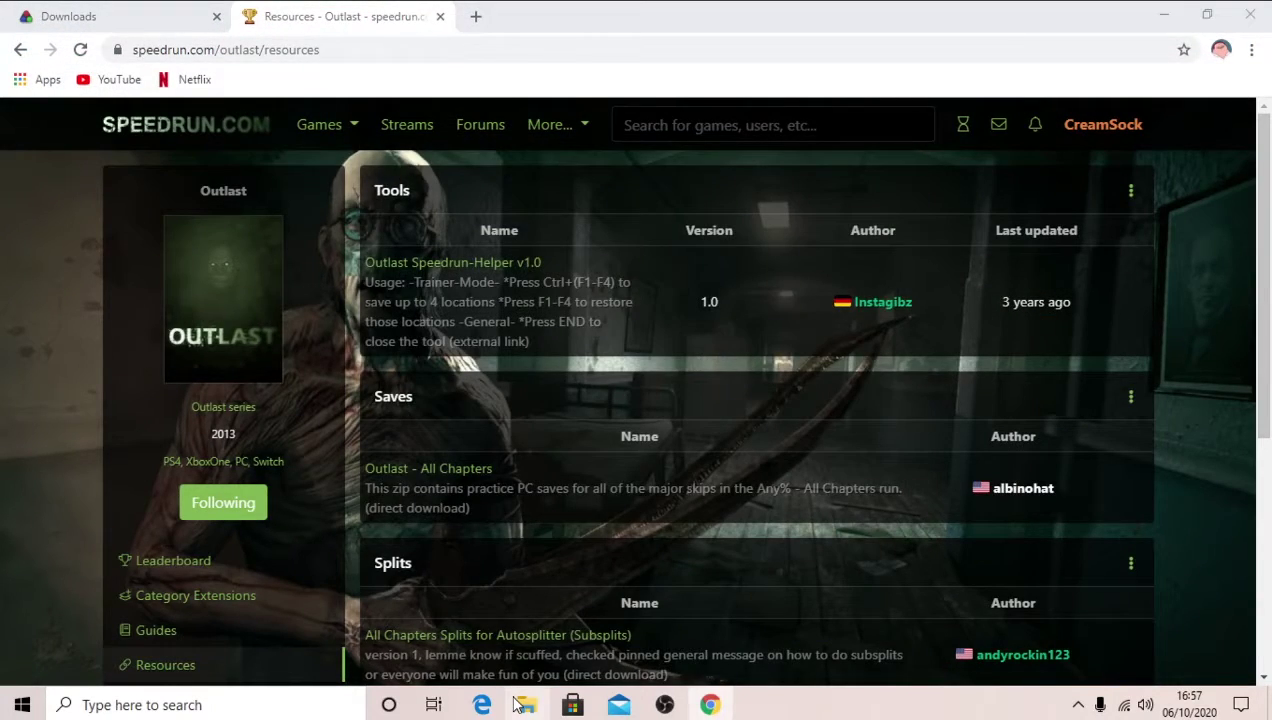
- Open the OlHelper folder on the Windows (C:) drive in File Explorer to show the extracted helper files
left_click(522, 705)
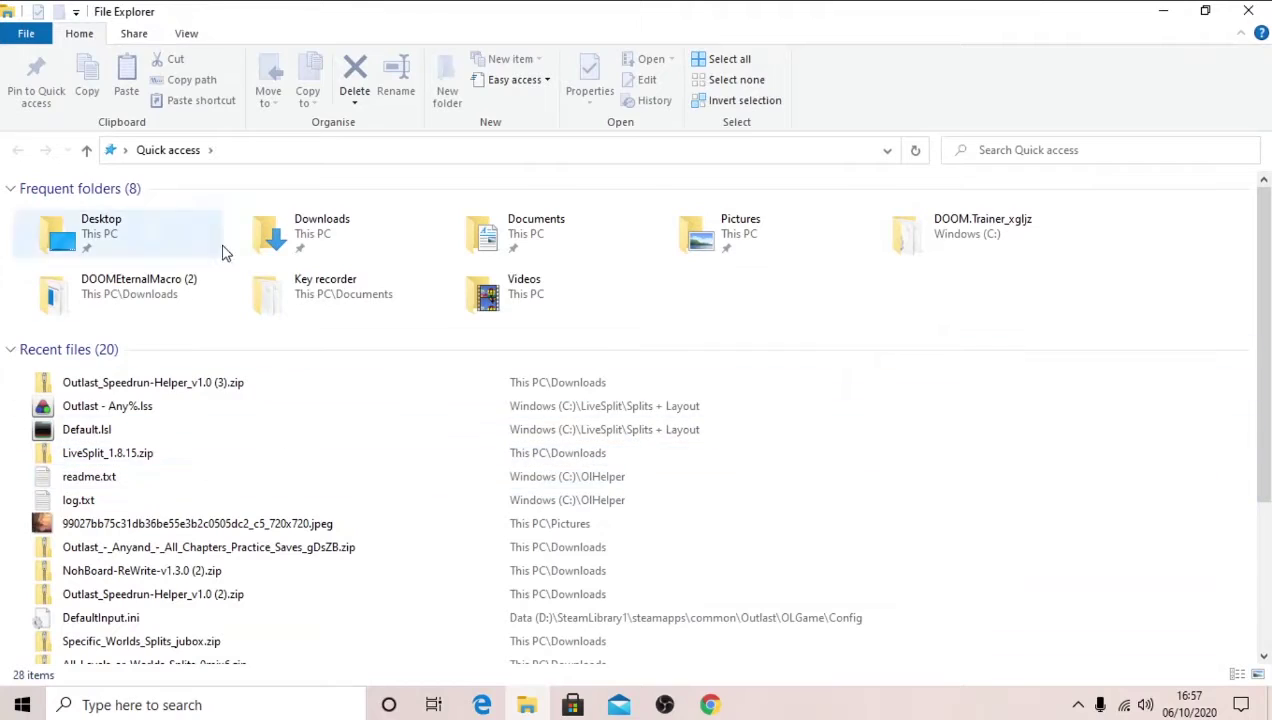
left_click(306, 240)
double_click(160, 232)
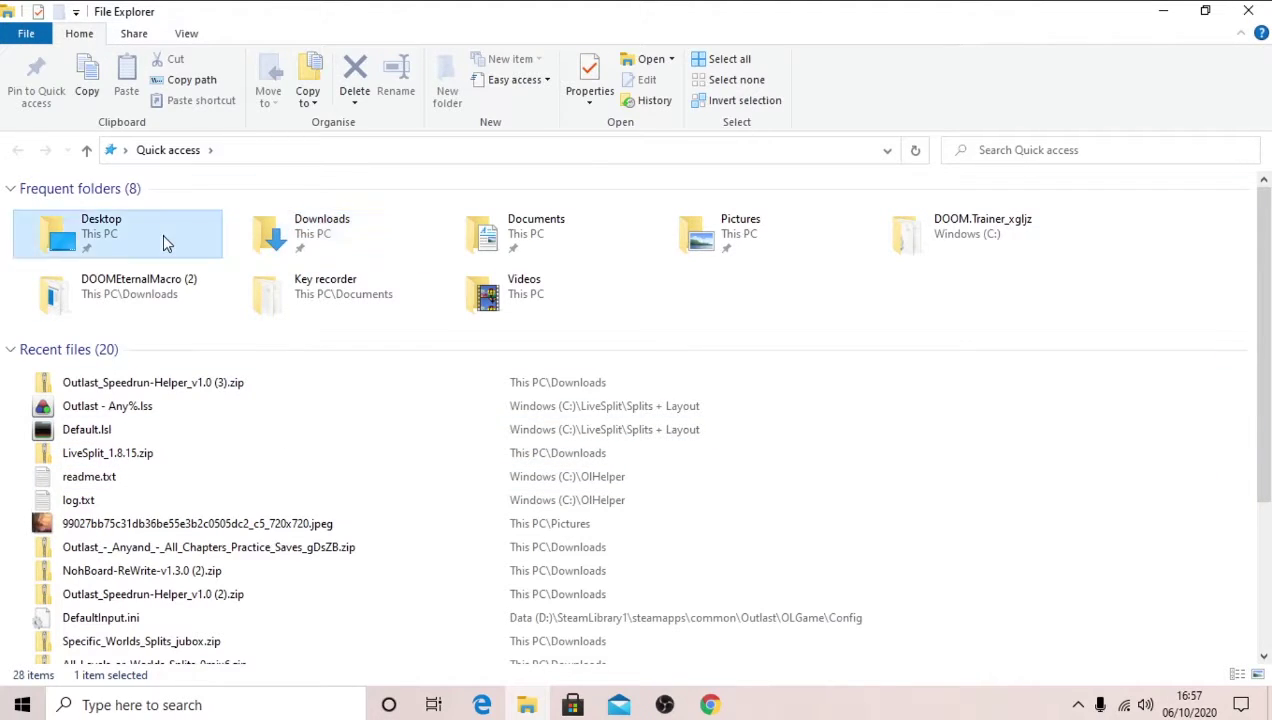
left_click(153, 150)
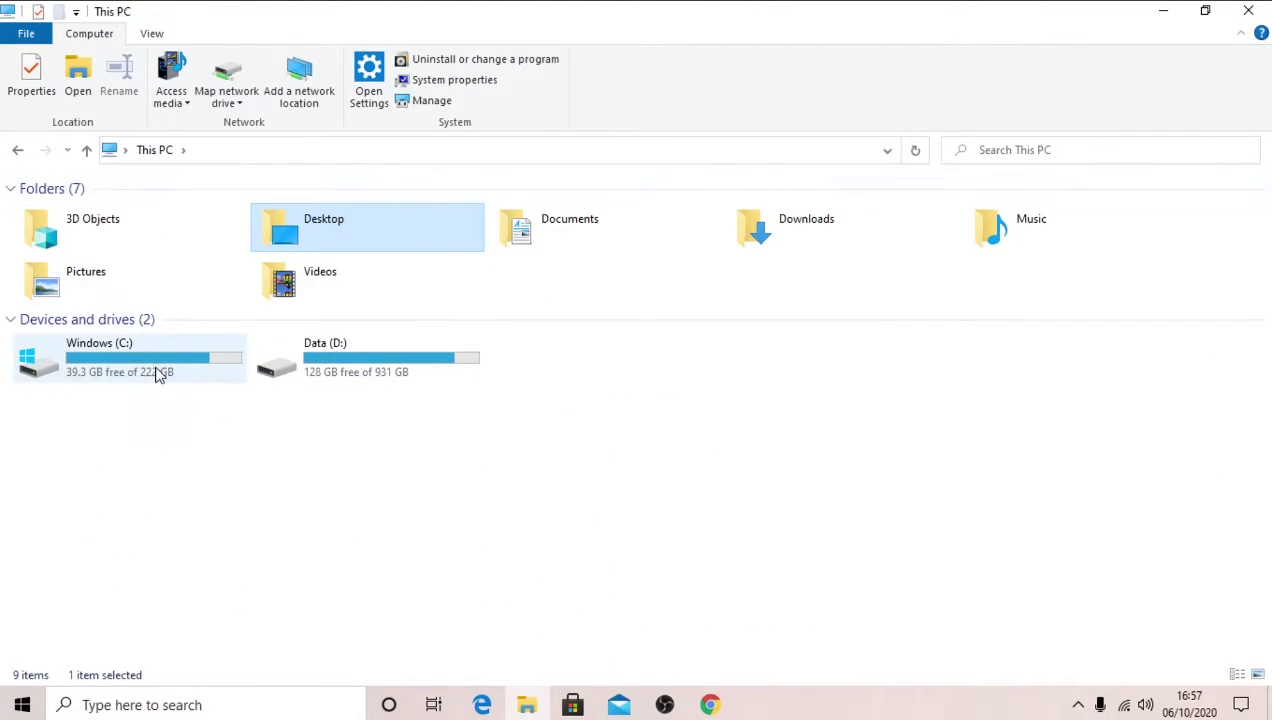
double_click(157, 373)
scroll(165, 575, "down", 1)
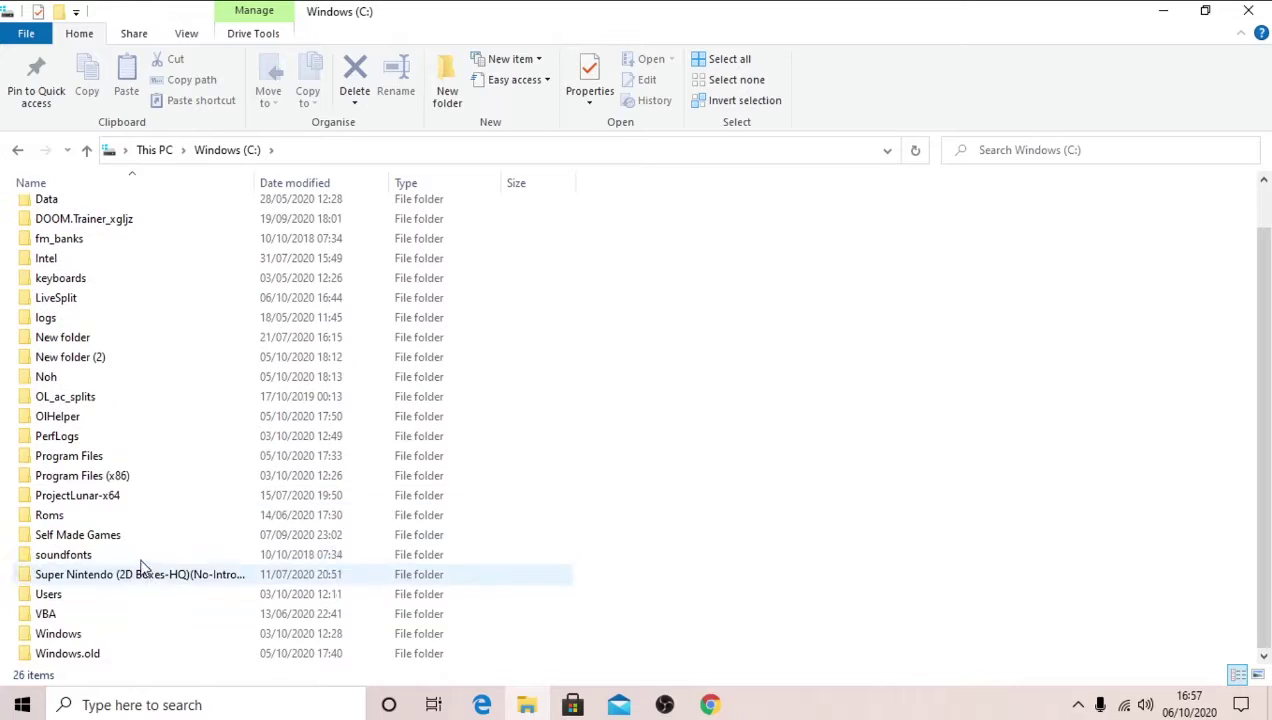
double_click(78, 418)
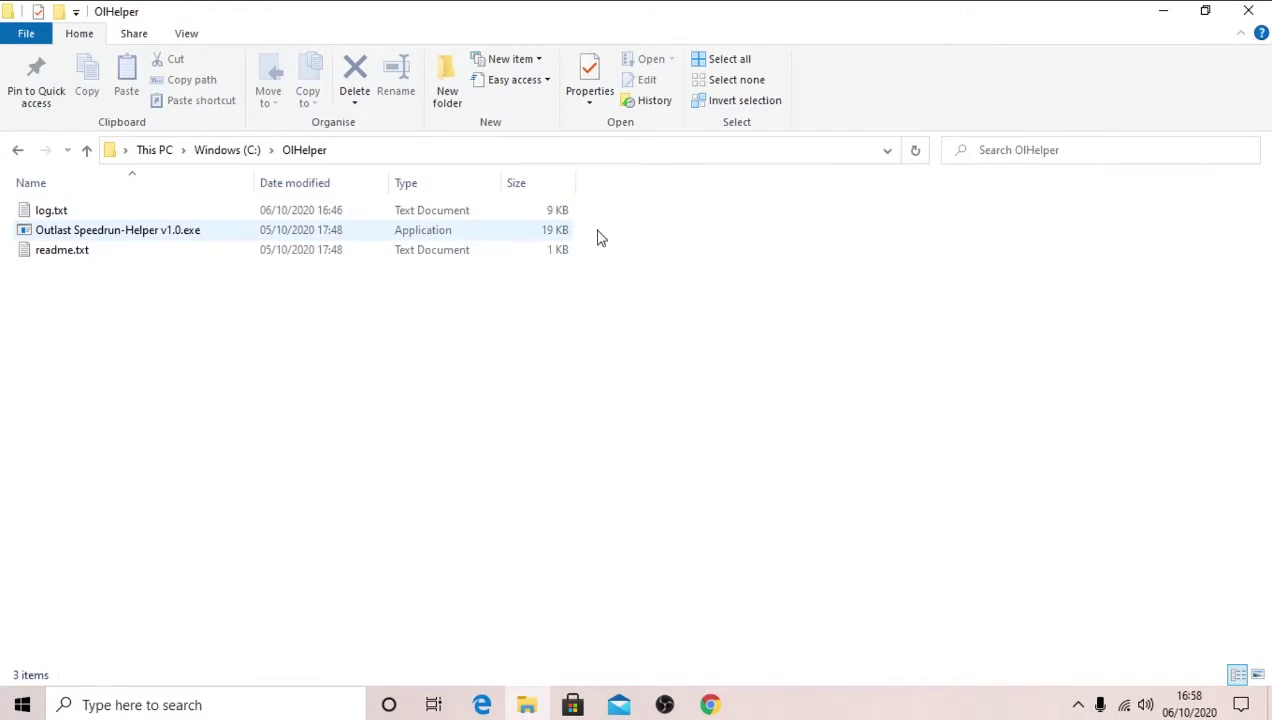
left_click_drag(640, 222, 484, 200)
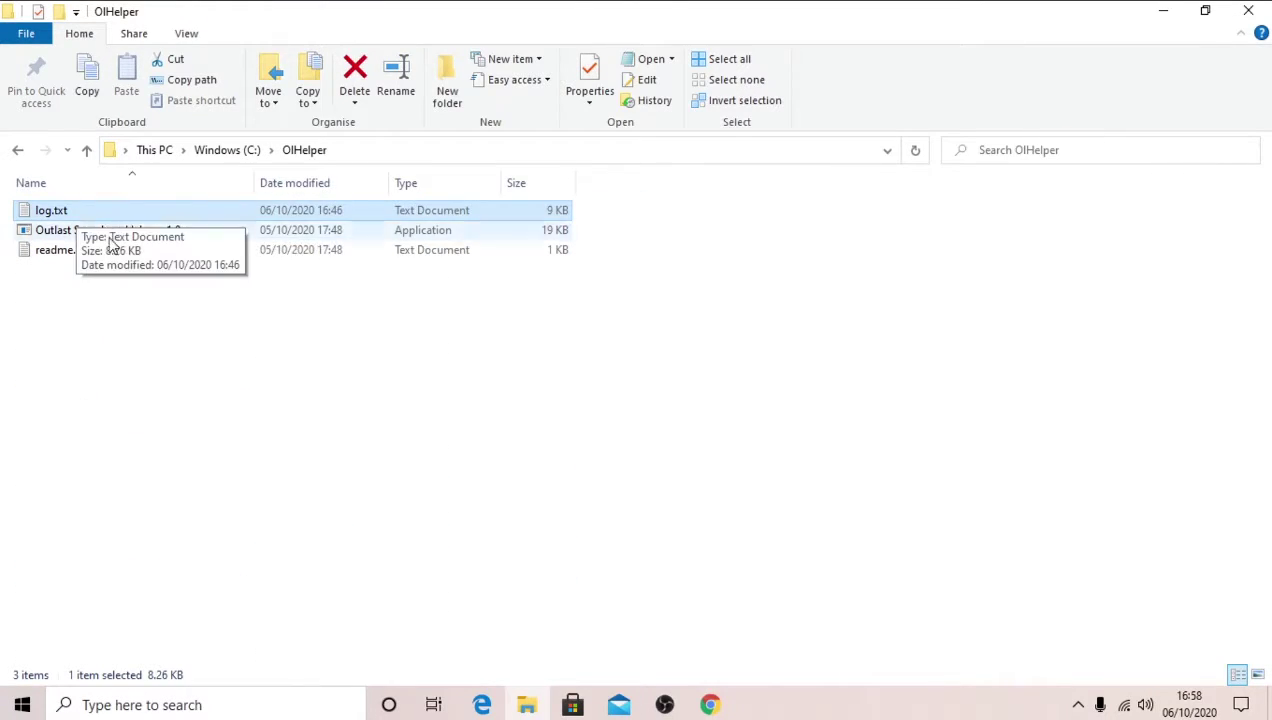
left_click(133, 285)
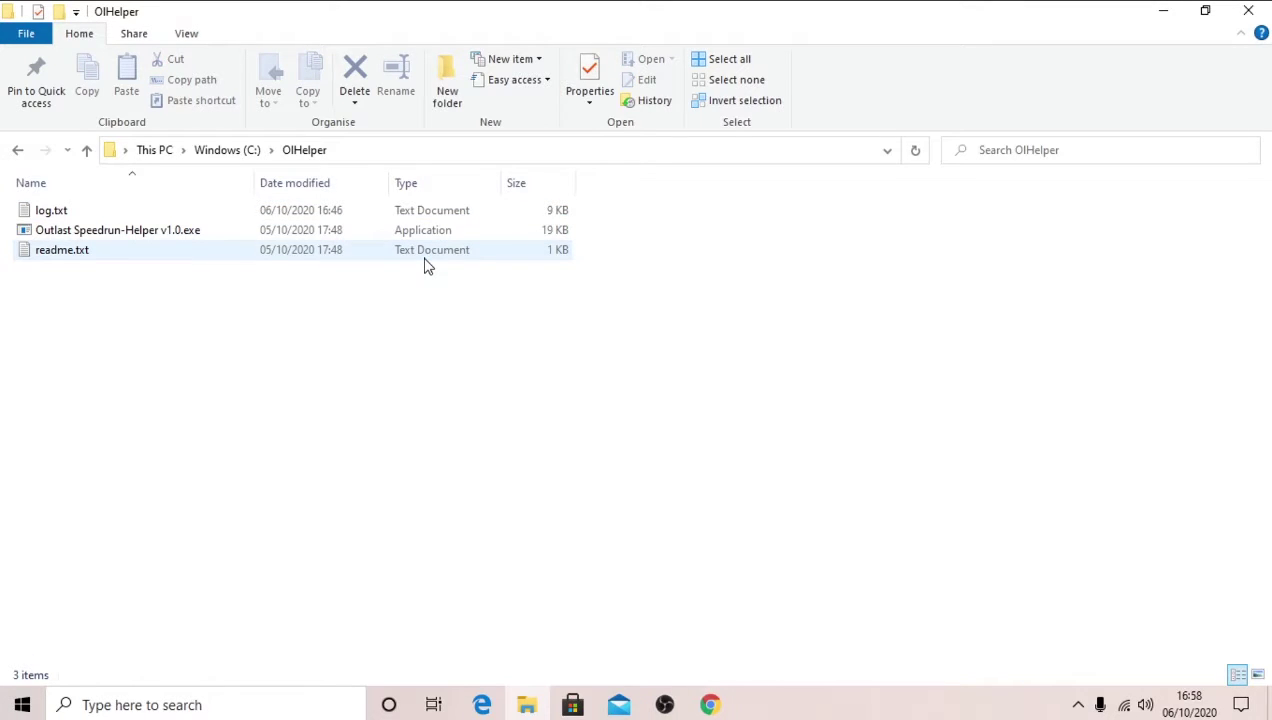
- Run Outlast Speedrun-Helper v1.0.exe, dismiss its console window and close the OlHelper folder window
left_click(389, 236)
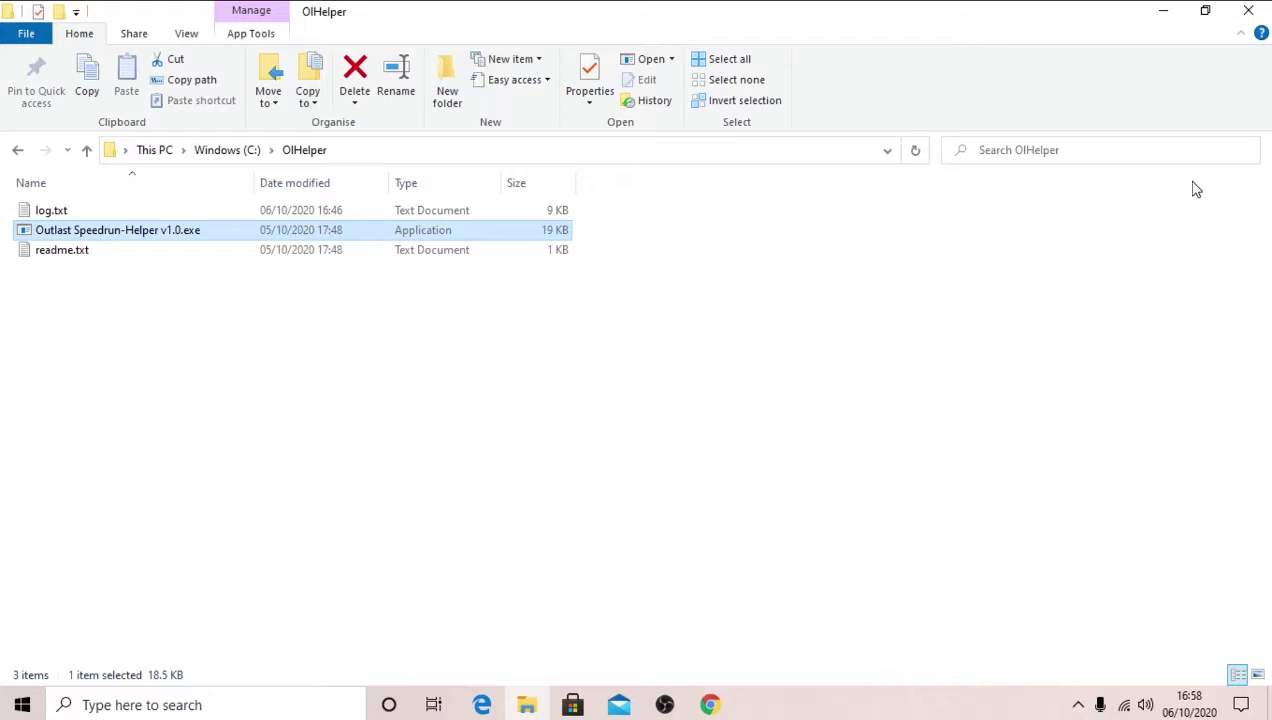
double_click(148, 240)
left_click_drag(380, 123, 238, 123)
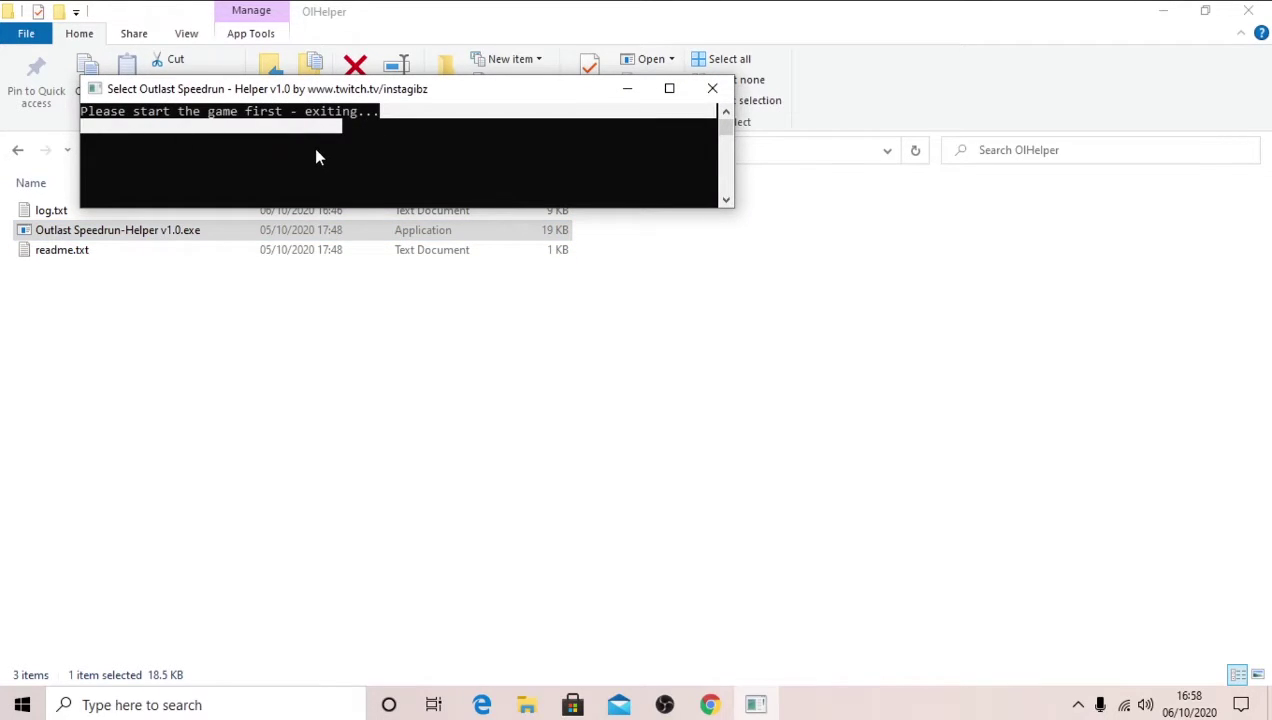
left_click(316, 156)
key("Escape")
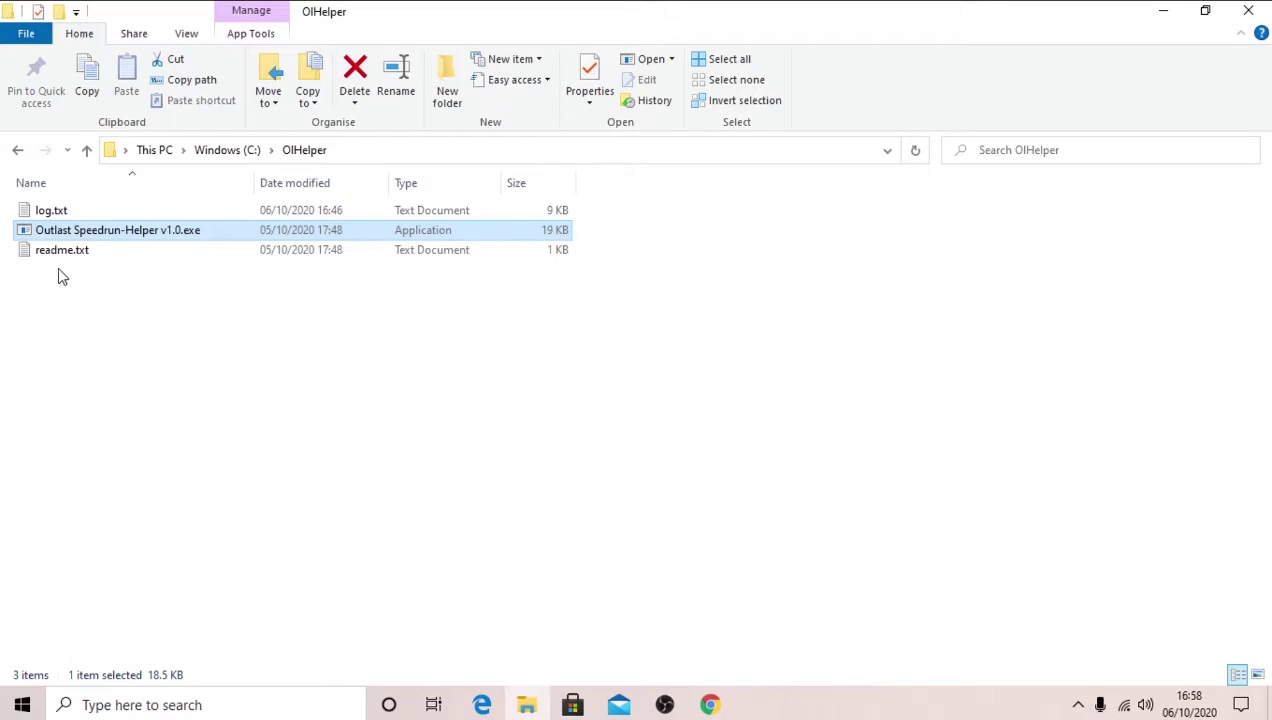
left_click(48, 340)
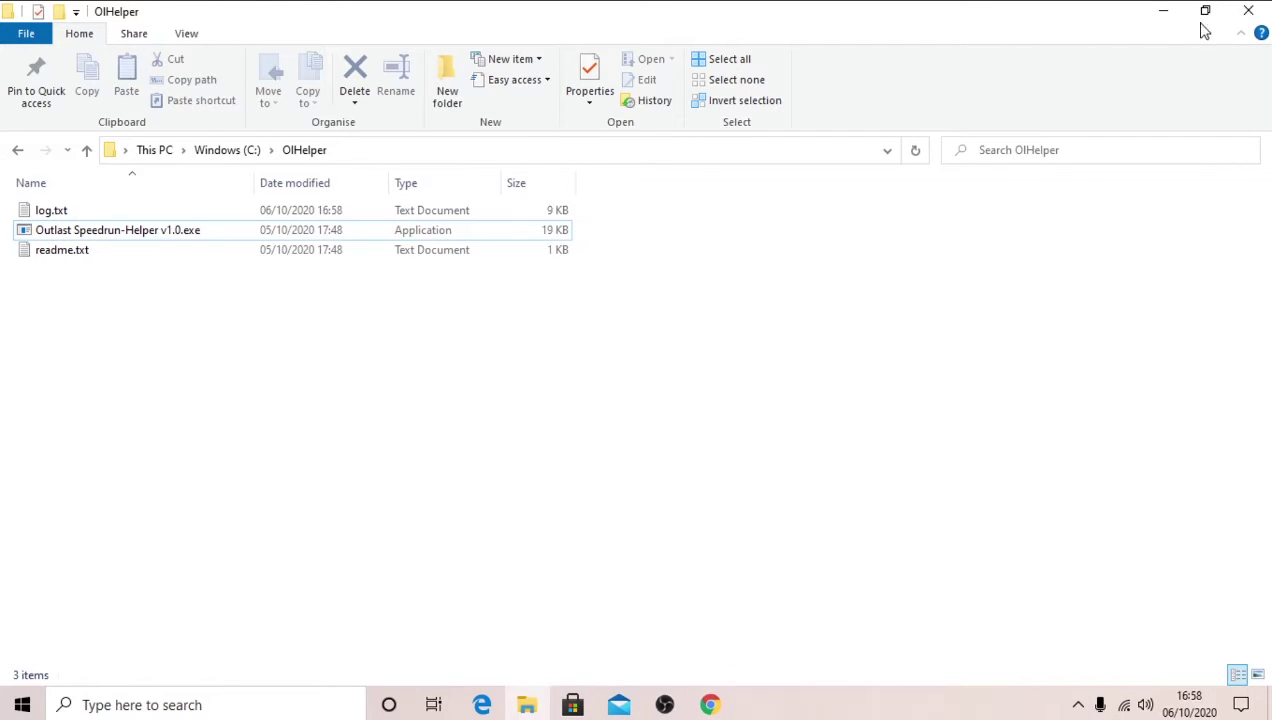
left_click(1246, 12)
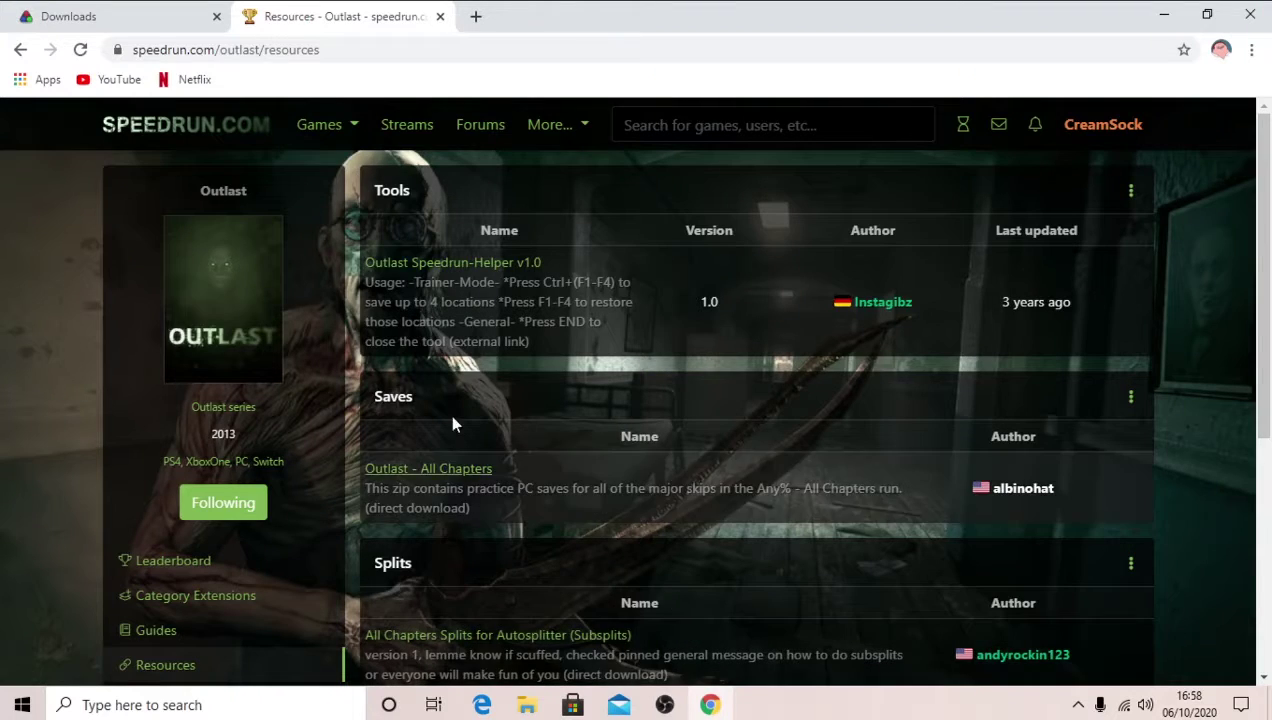
- Reopen File Explorer and look through the folders at the root of the Windows (C:) drive
left_click(527, 705)
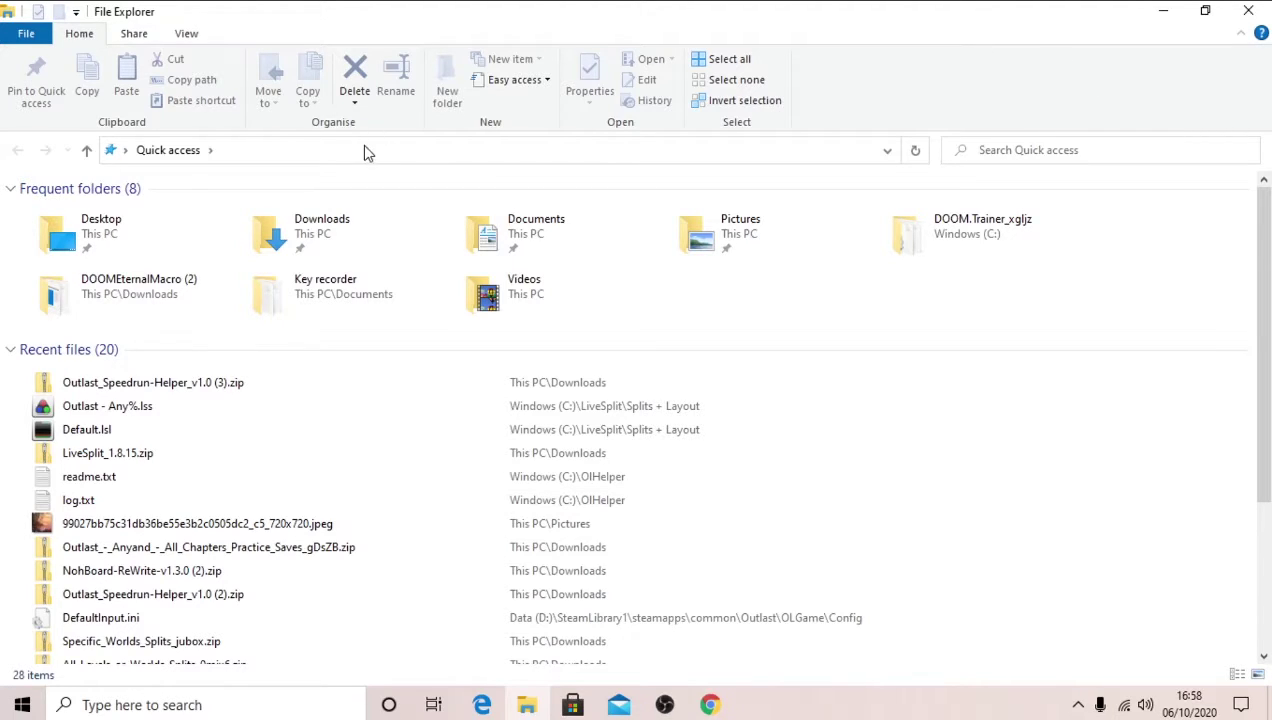
left_click(362, 225)
double_click(362, 225)
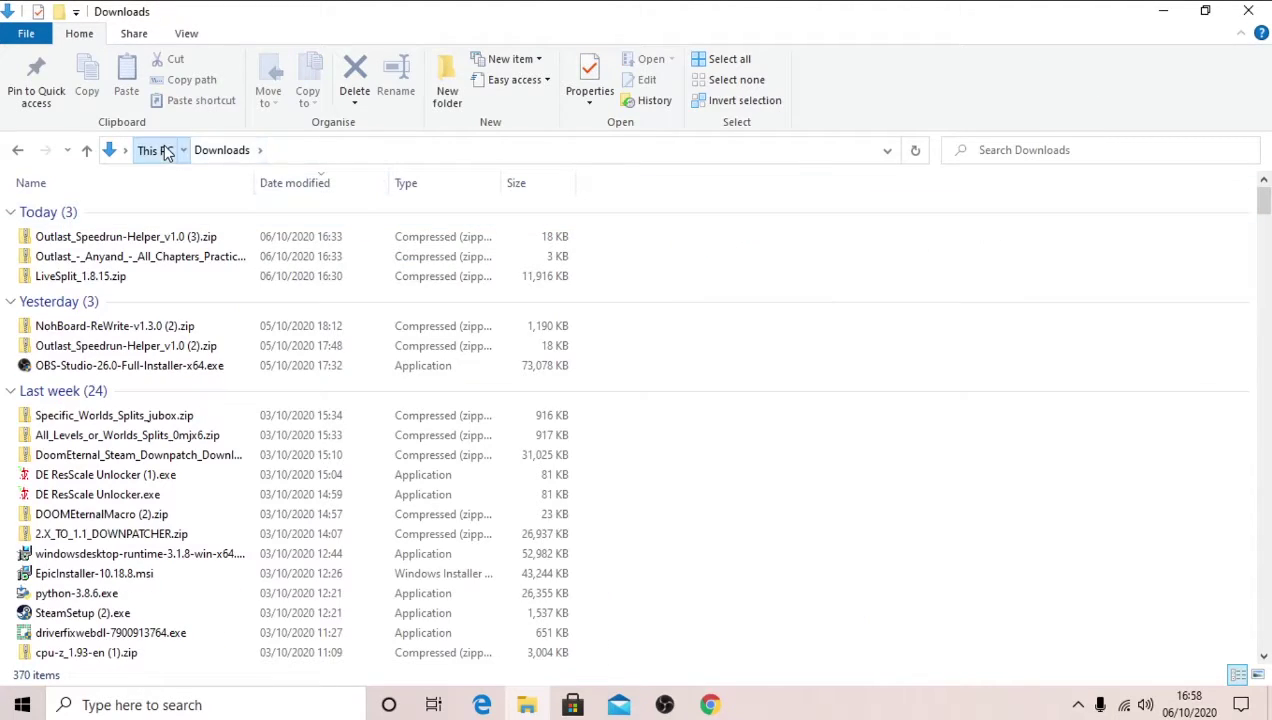
left_click(162, 150)
left_click(143, 352)
double_click(143, 352)
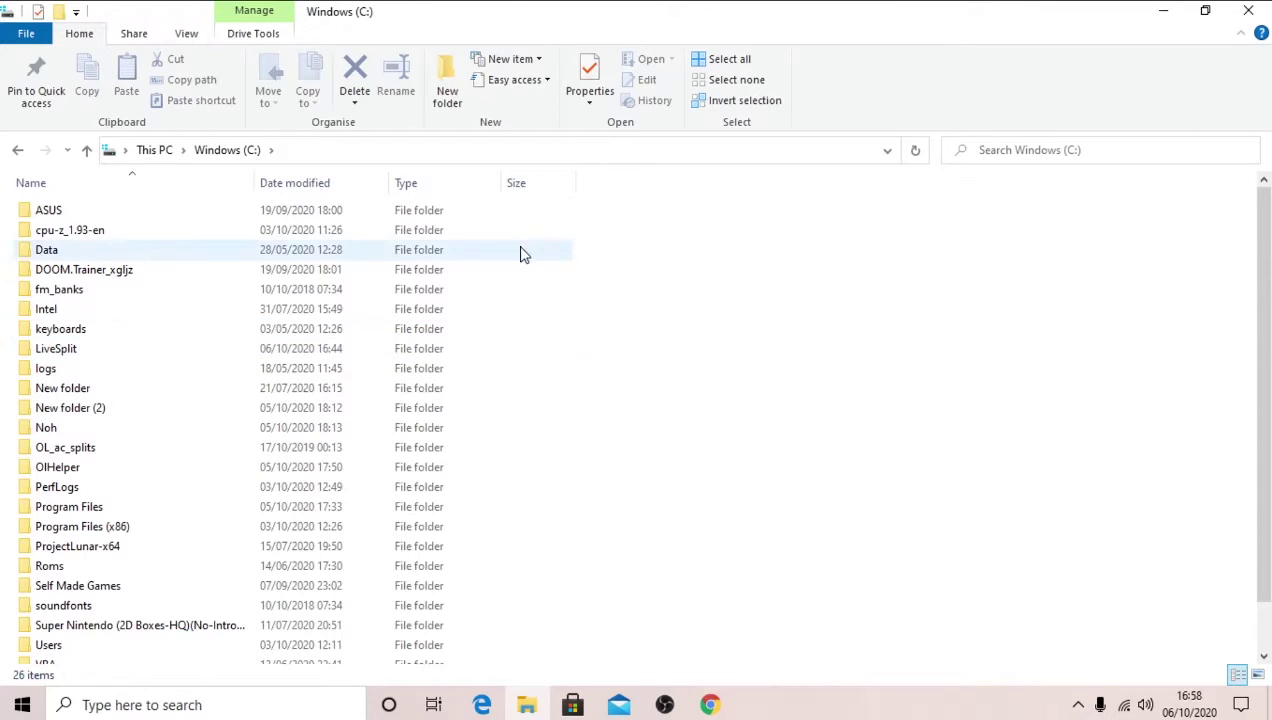
scroll(128, 562, "down", 1)
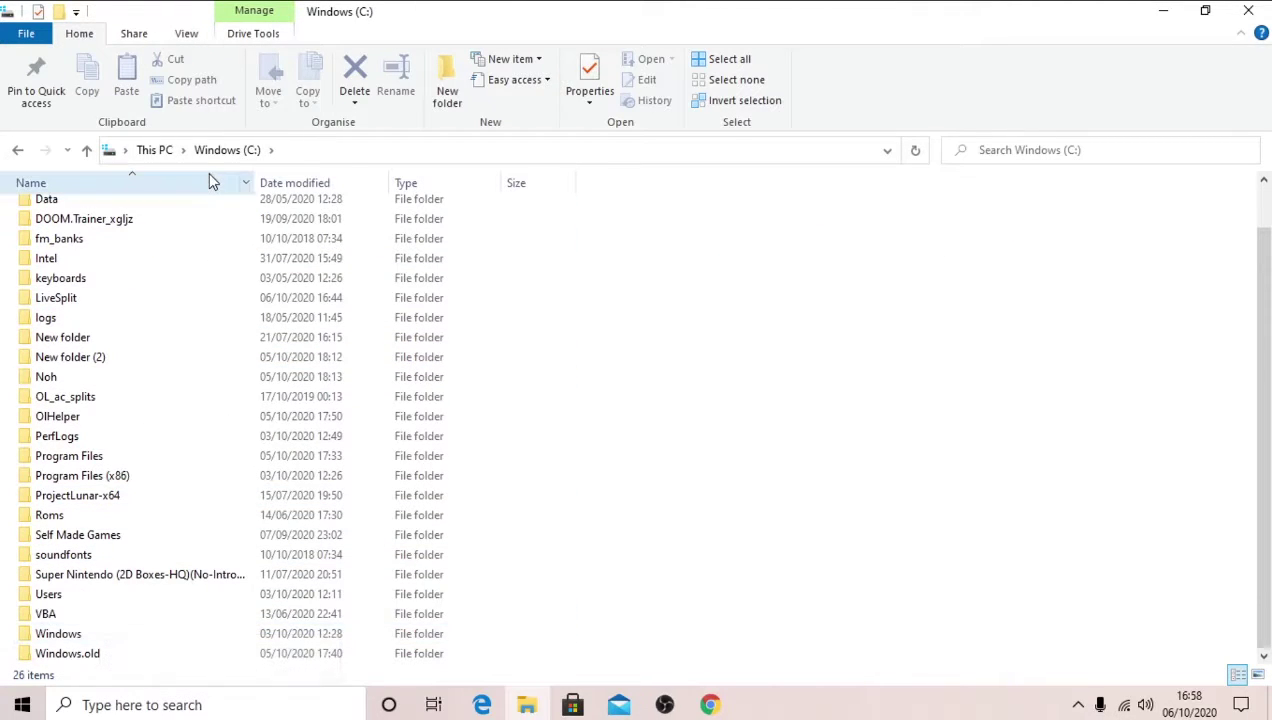
- Look through the folders at the root of the Data (D:) drive
left_click(166, 150)
left_click(318, 384)
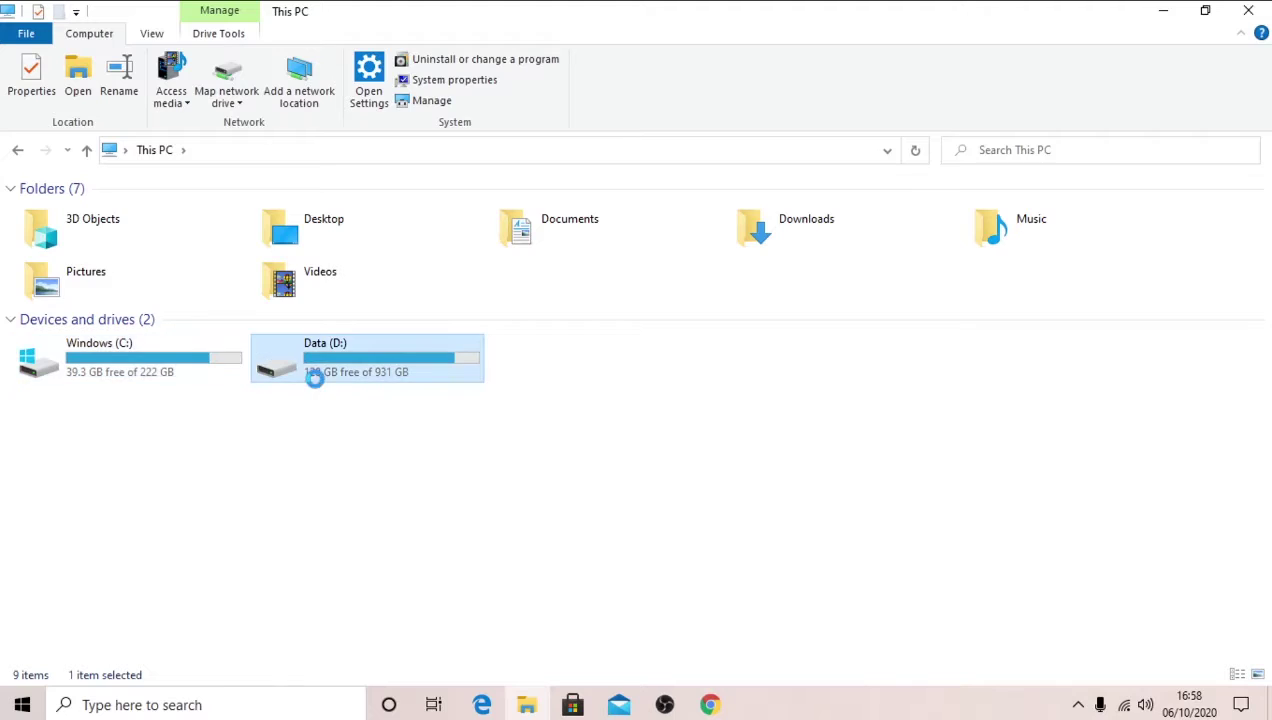
double_click(315, 372)
scroll(108, 476, "down", 2)
scroll(108, 480, "down", 3)
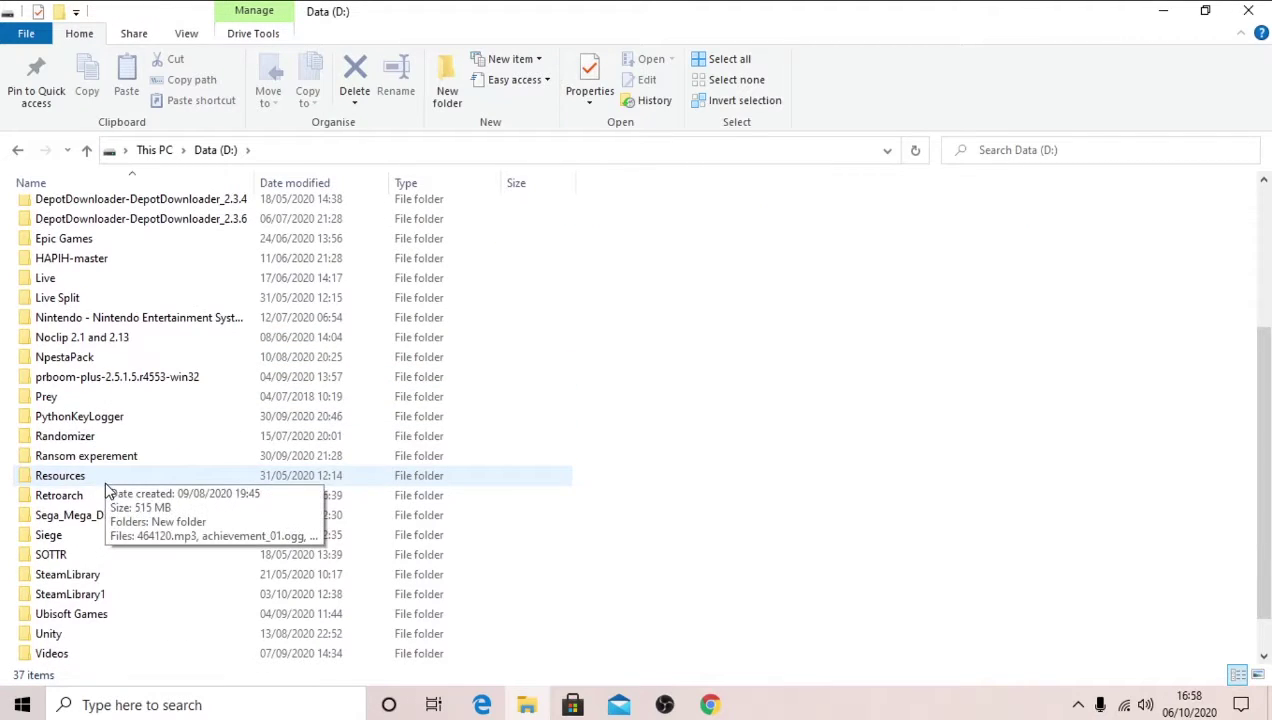
- Return to the Windows (C:) drive and open its Program Files (x86) folder
left_click(154, 150)
left_click(125, 375)
double_click(125, 375)
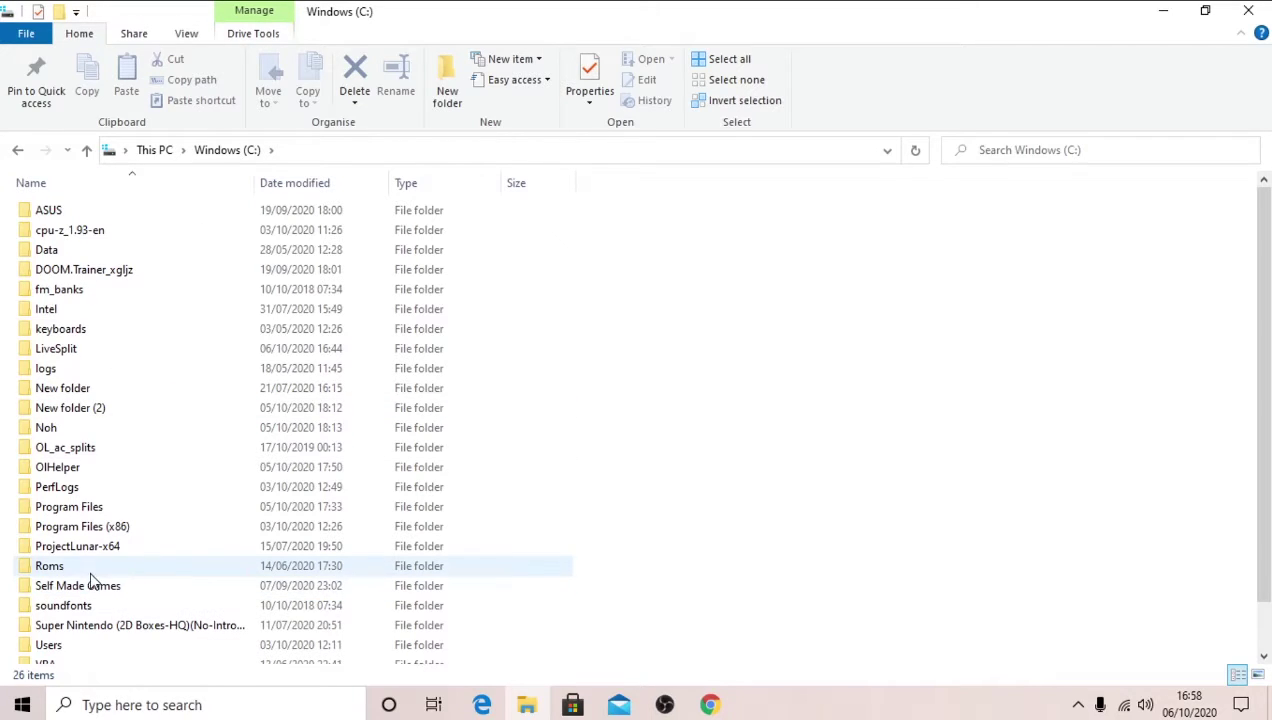
scroll(94, 620, "down", 1)
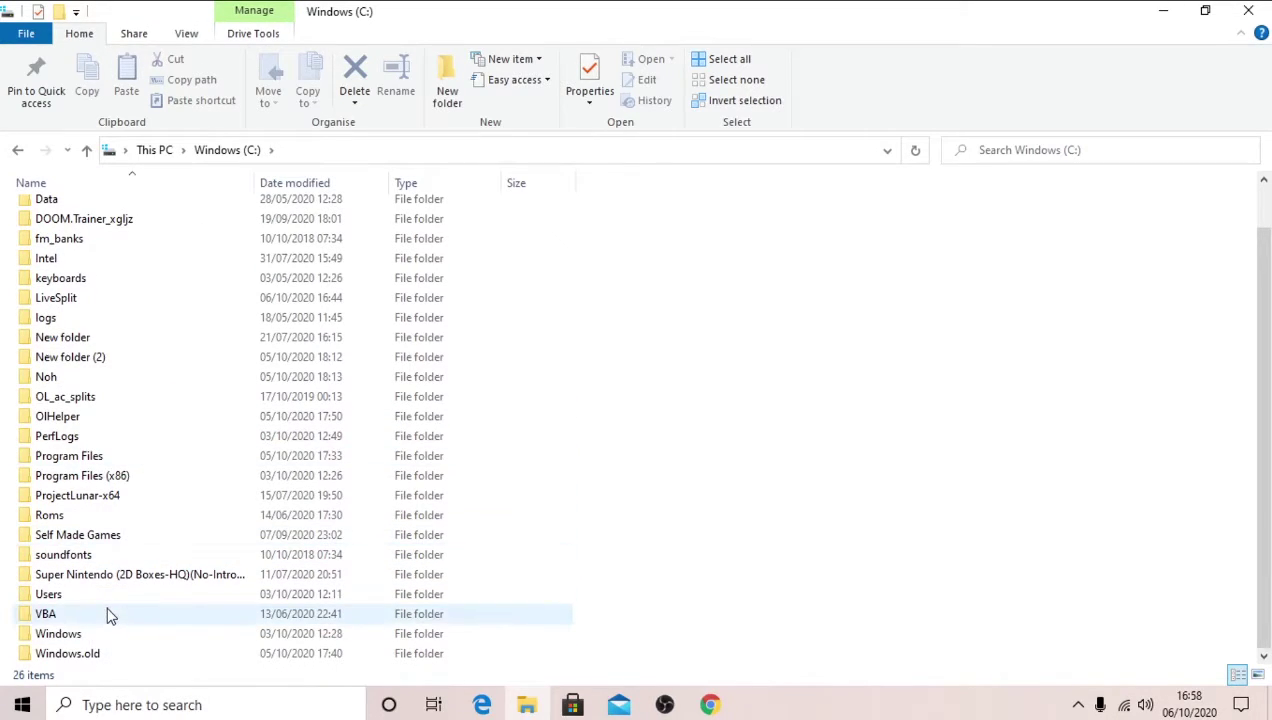
scroll(70, 518, "up", 1)
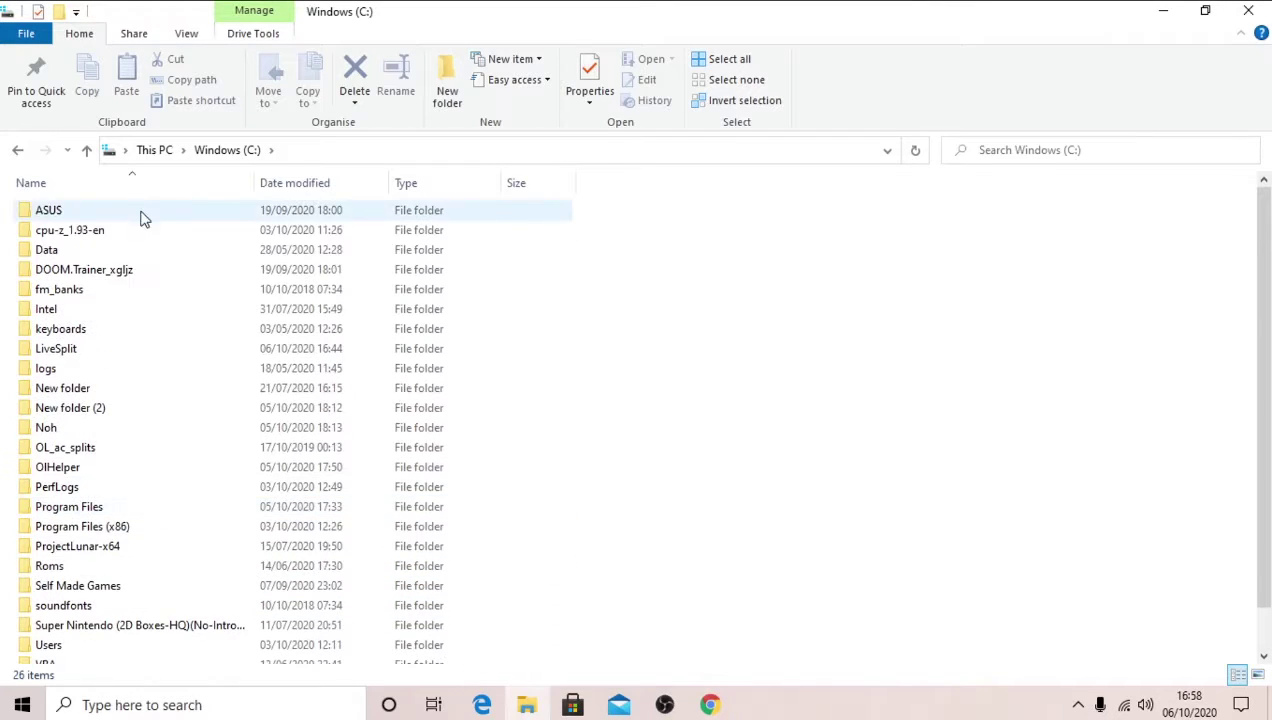
scroll(108, 528, "down", 1)
double_click(127, 485)
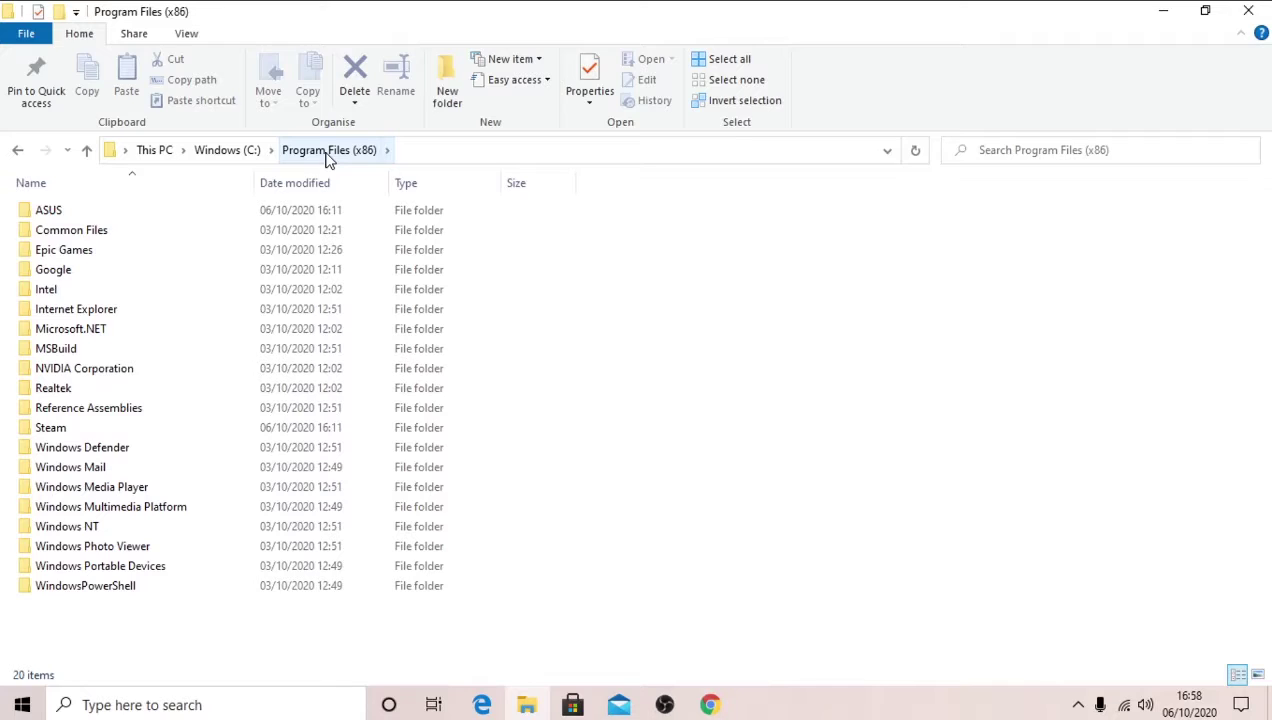
- Open Steam\steamapps\common inside Program Files (x86) and look through the installed game folders
double_click(80, 432)
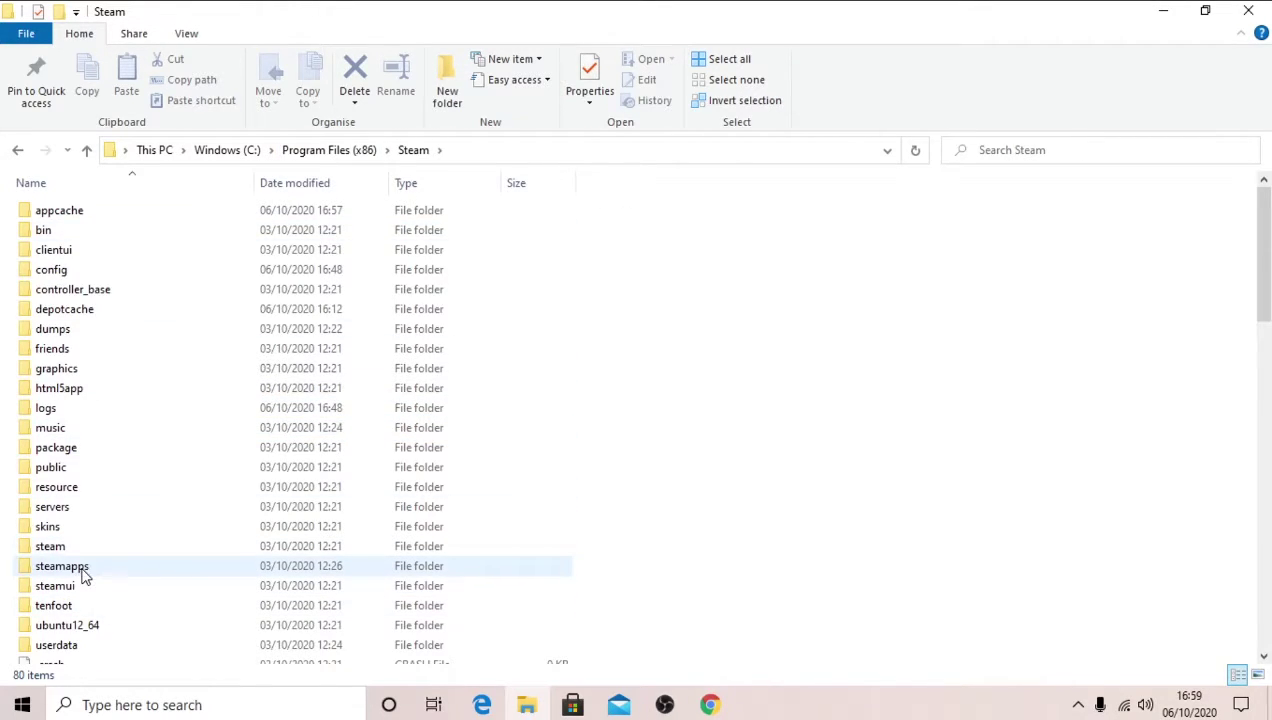
double_click(84, 568)
double_click(100, 214)
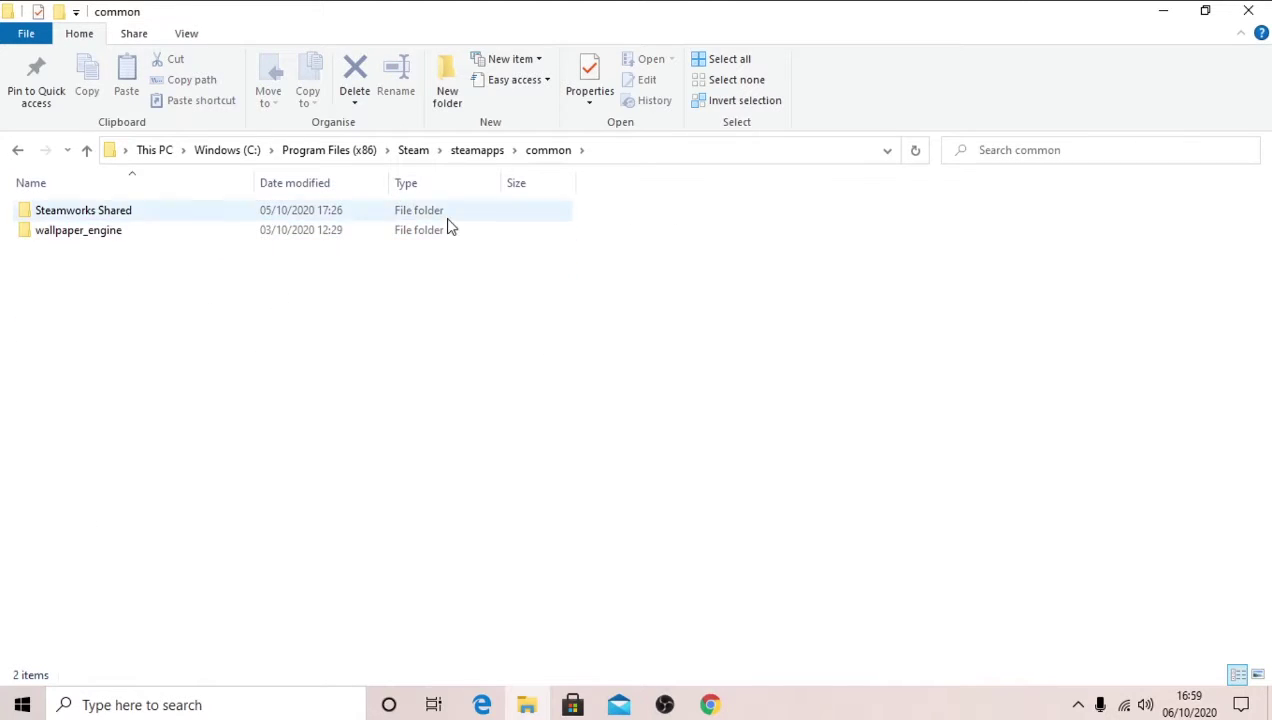
left_click_drag(402, 364, 72, 252)
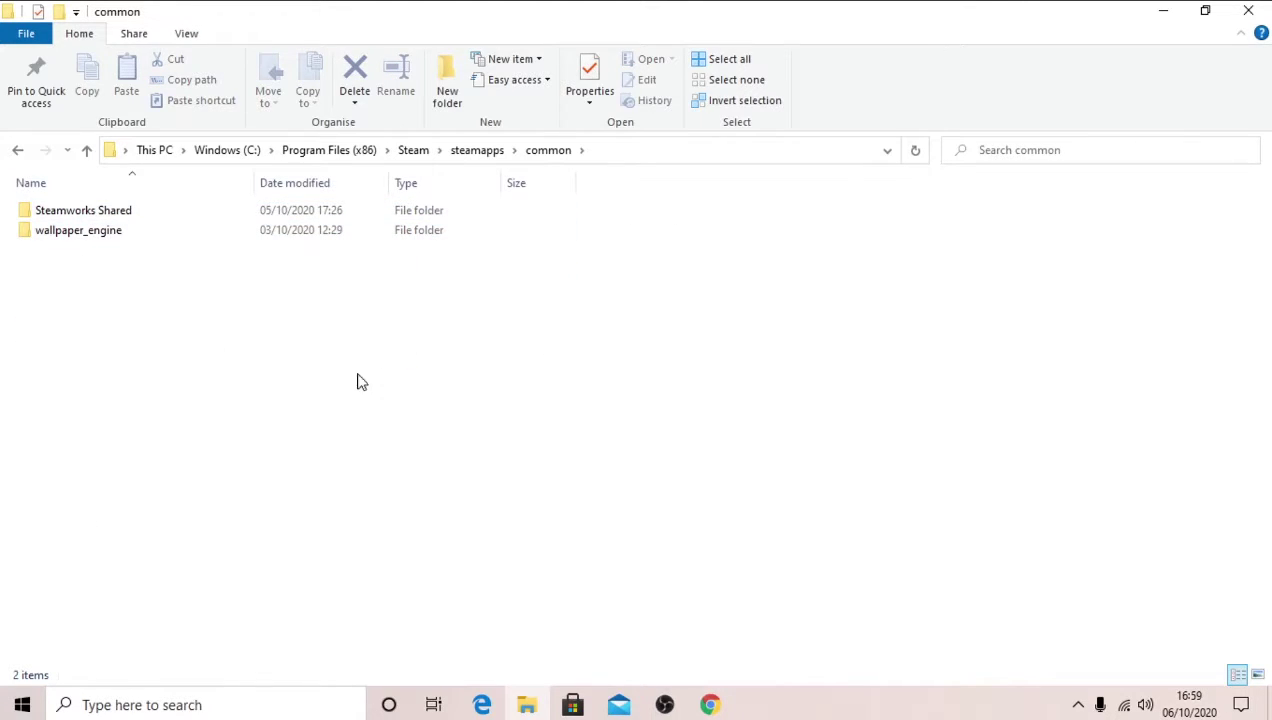
left_click_drag(367, 385, 13, 254)
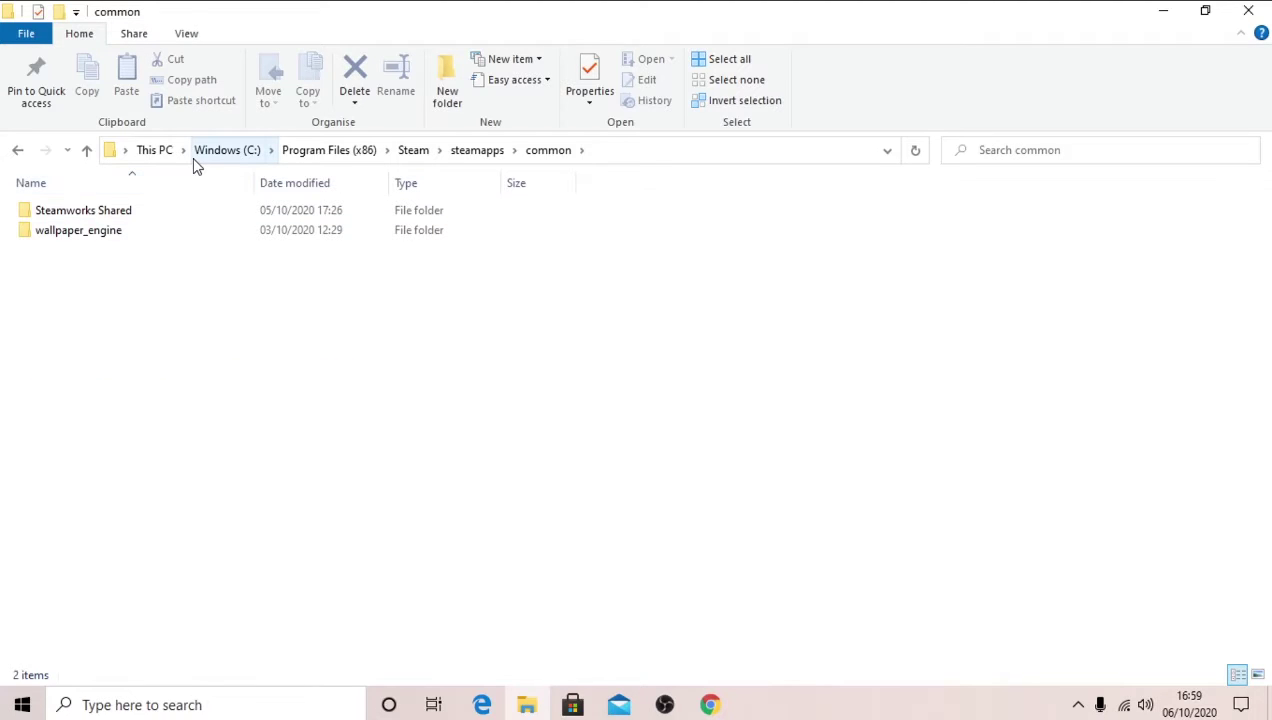
- Open SteamLibrary\steamapps\common on the Data (D:) drive and look through its game folders for Outlast
left_click(145, 155)
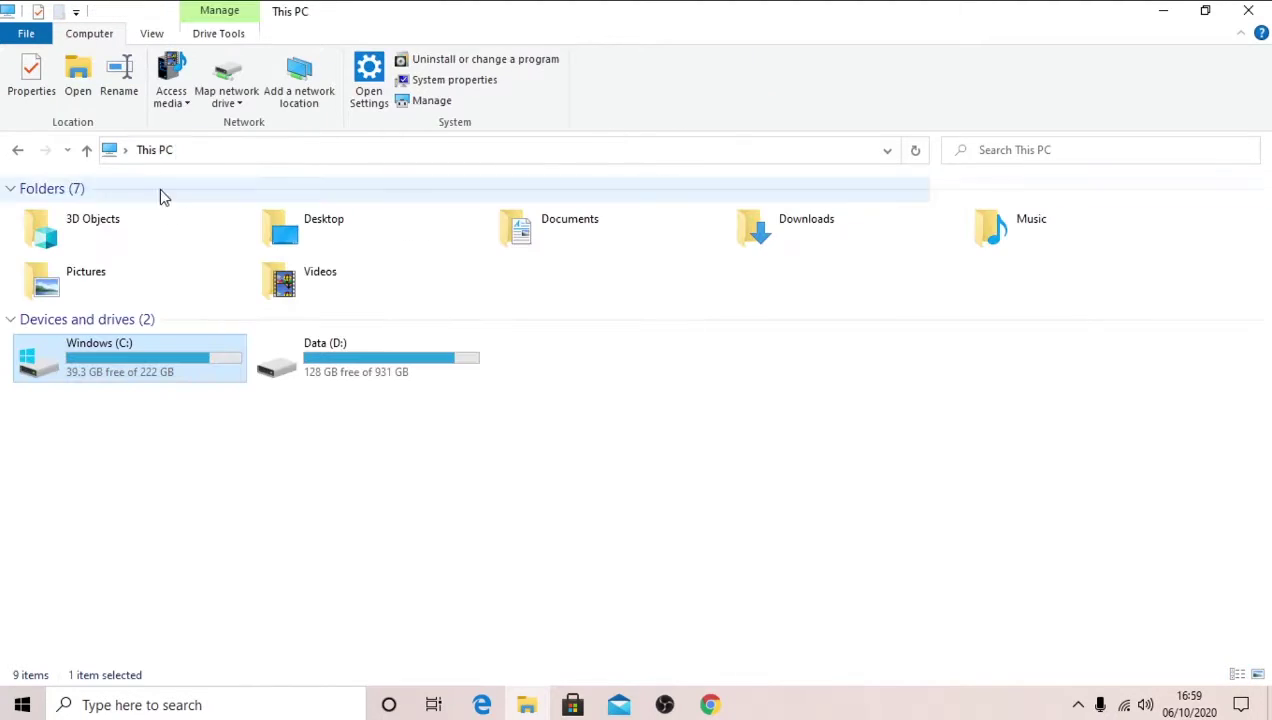
double_click(353, 341)
scroll(277, 520, "down", 5)
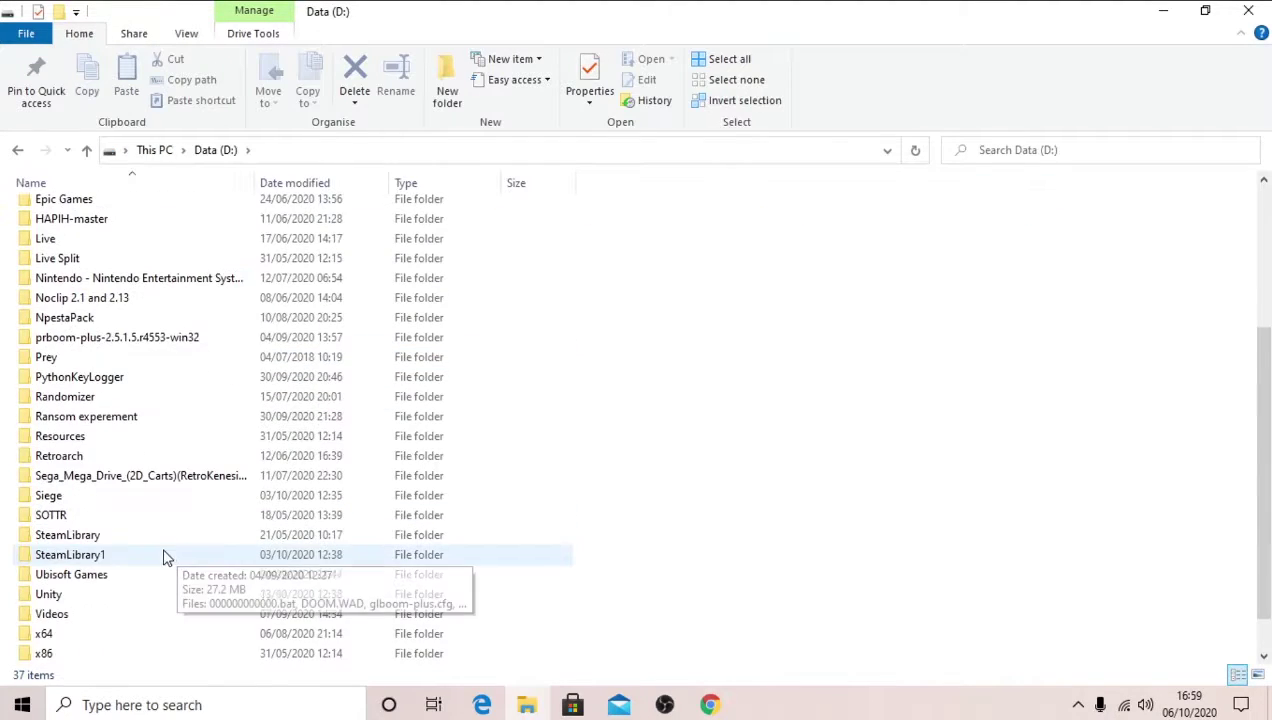
double_click(100, 556)
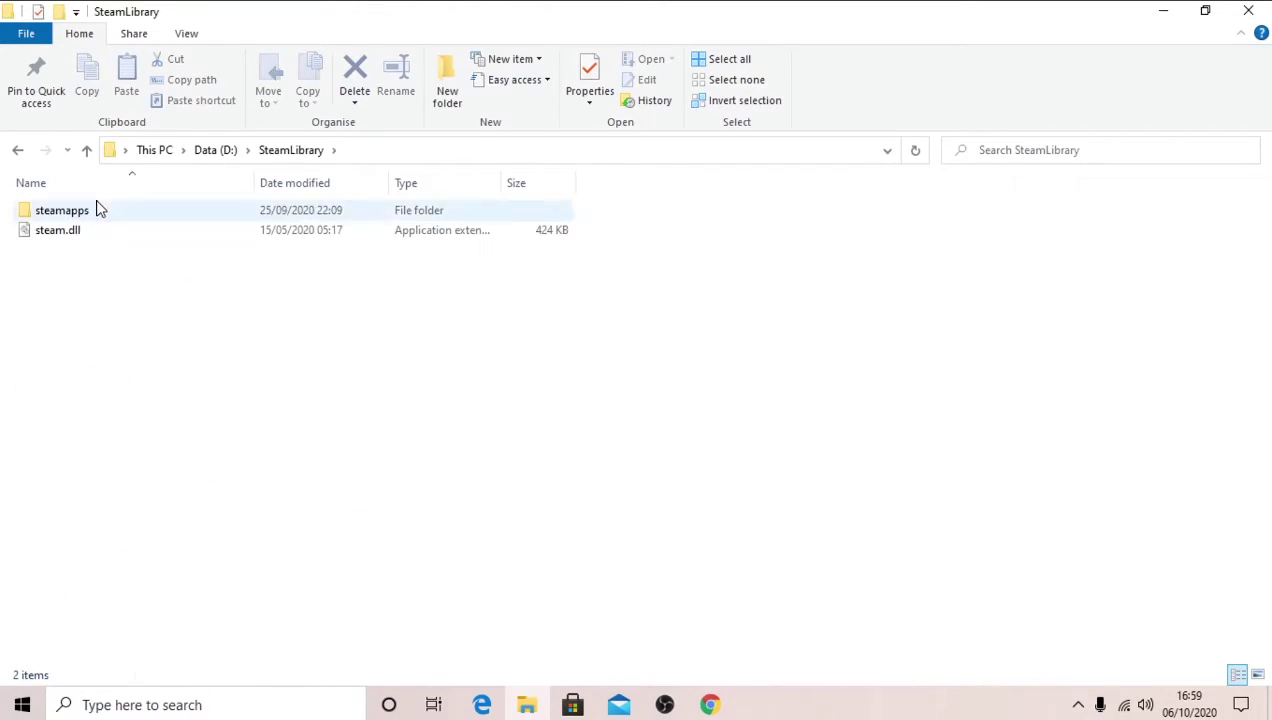
left_click(97, 214)
double_click(97, 216)
double_click(233, 205)
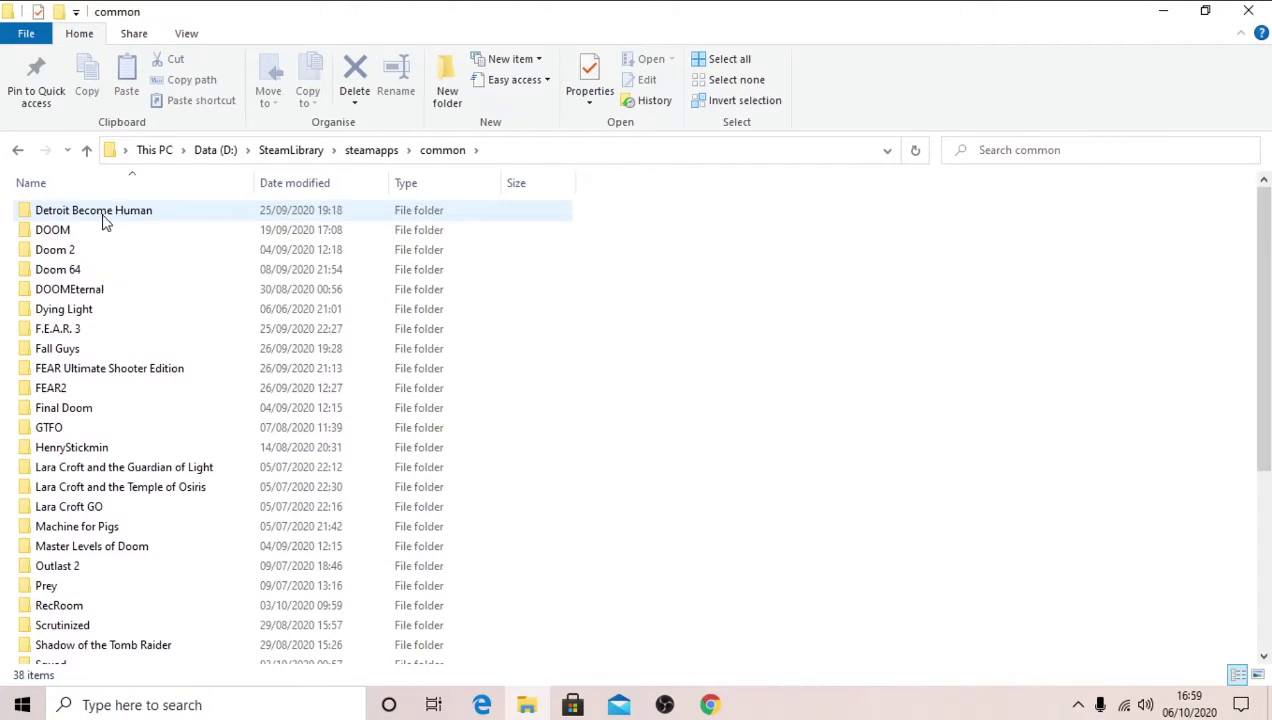
scroll(128, 247, "down", 3)
scroll(128, 250, "down", 2)
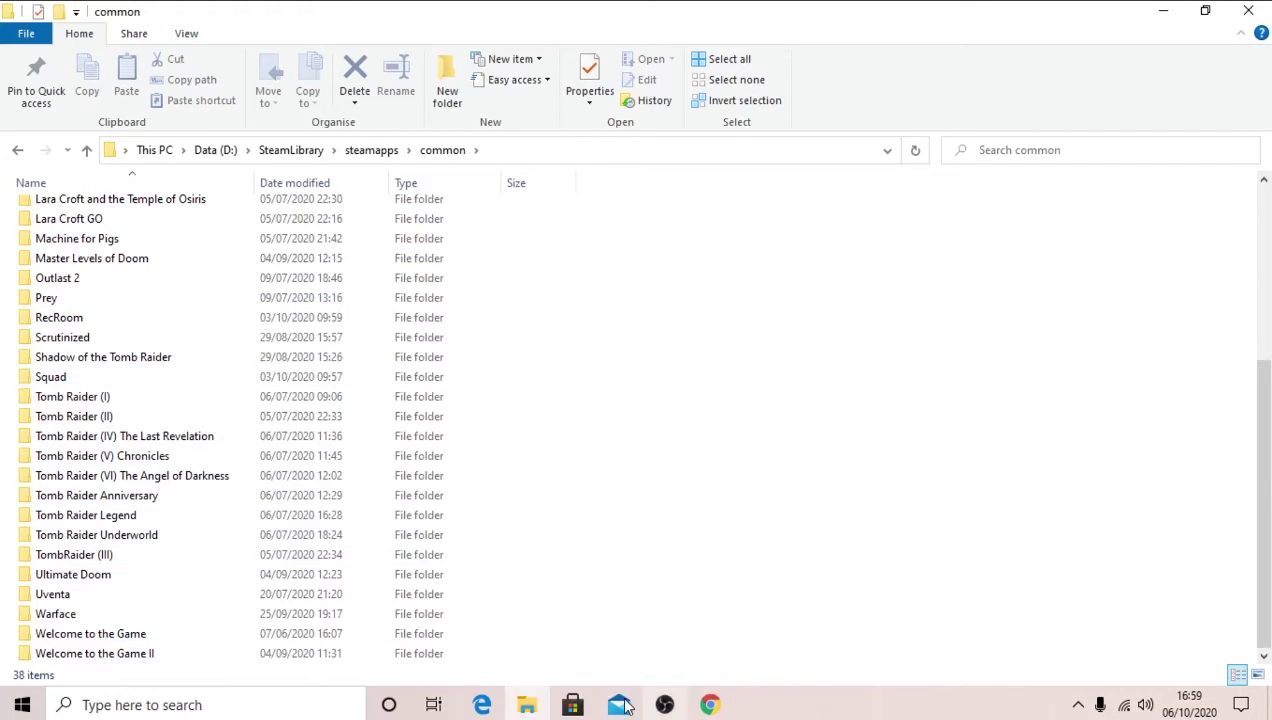
left_click_drag(619, 705, 575, 702)
scroll(677, 618, "up", 5)
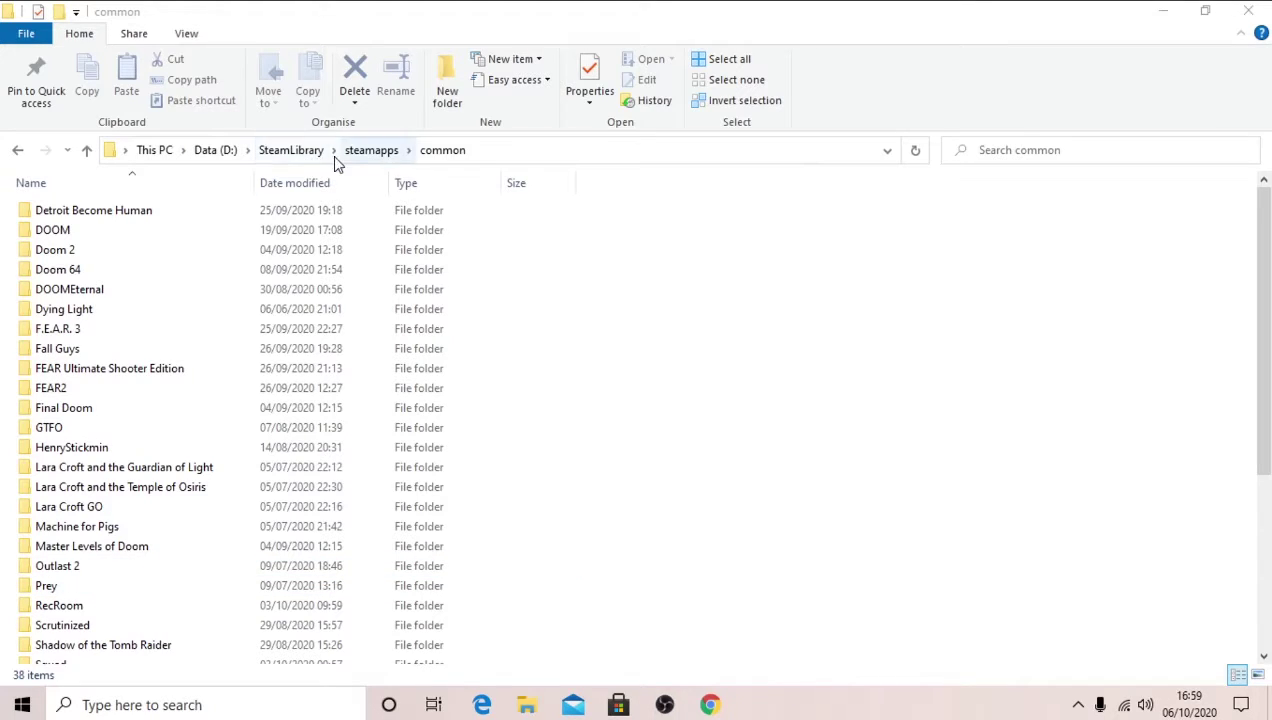
- Open the Outlast game folder under SteamLibrary1\steamapps\common on the Data (D:) drive
left_click(222, 150)
scroll(100, 630, "down", 2)
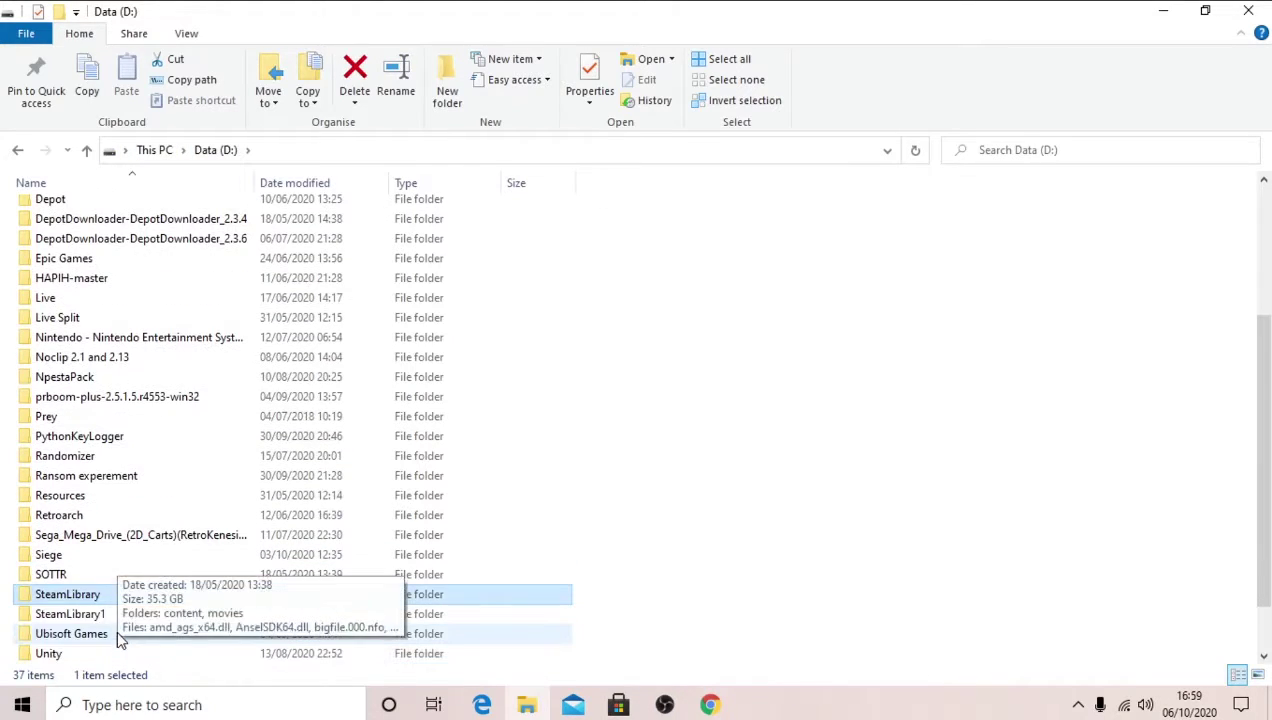
double_click(113, 619)
double_click(77, 214)
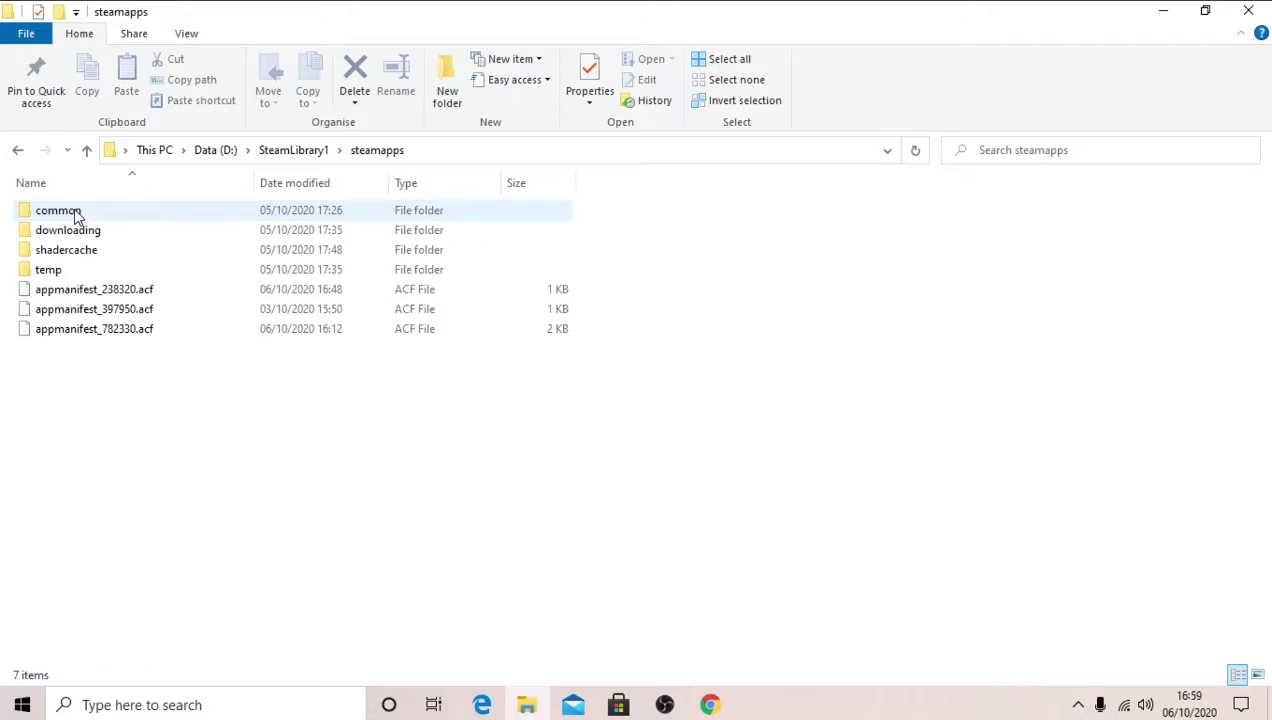
double_click(78, 214)
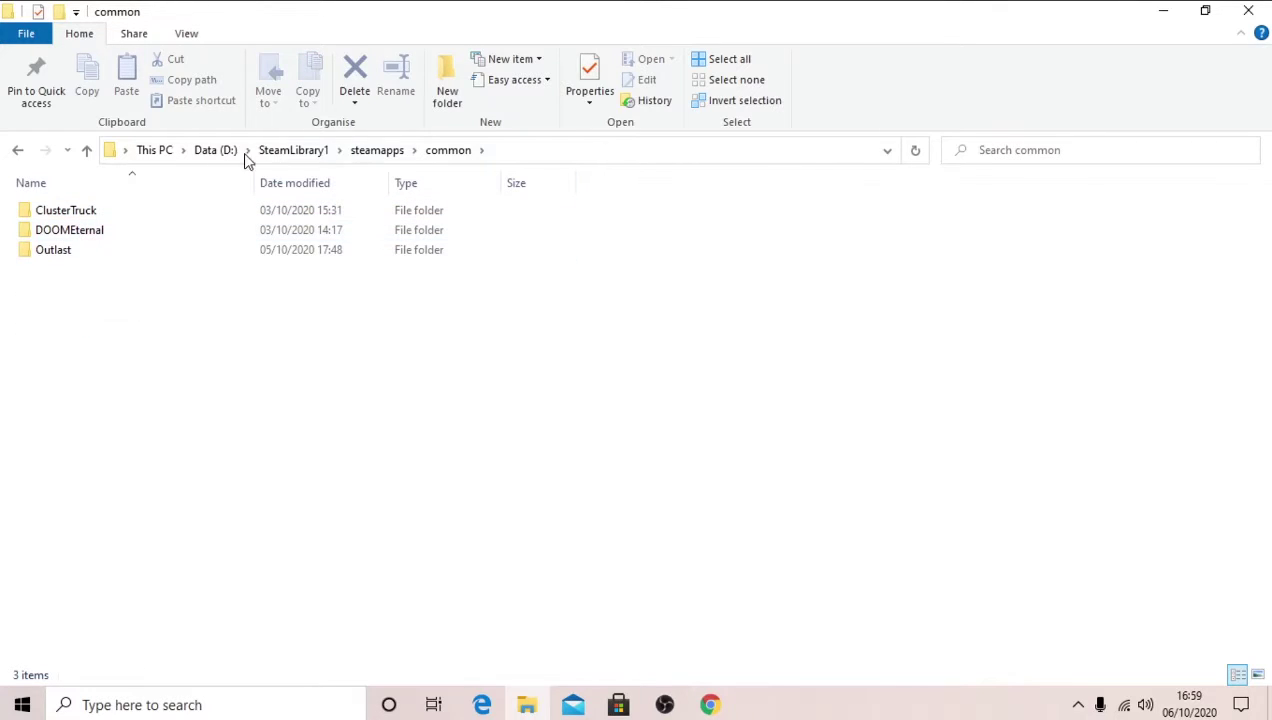
double_click(78, 253)
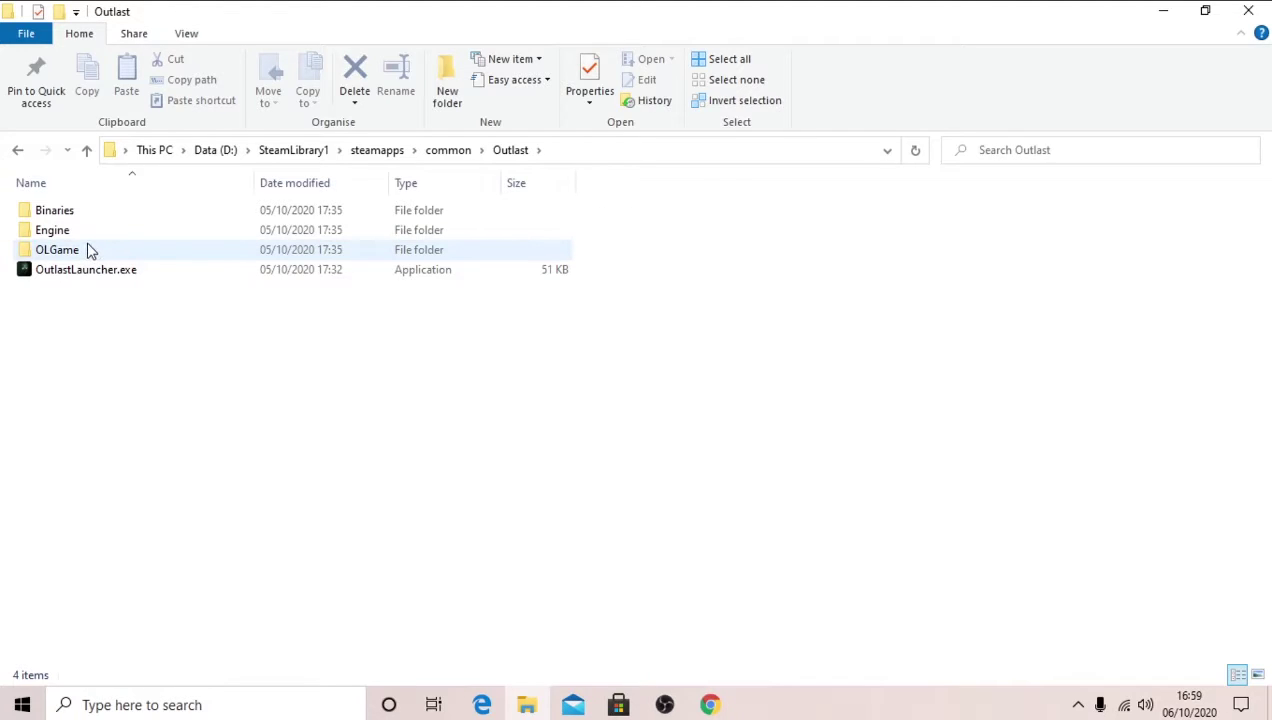
- Open DefaultInput.ini from Outlast's OLGame\Config folder in Notepad and shift its window slightly upward
double_click(50, 254)
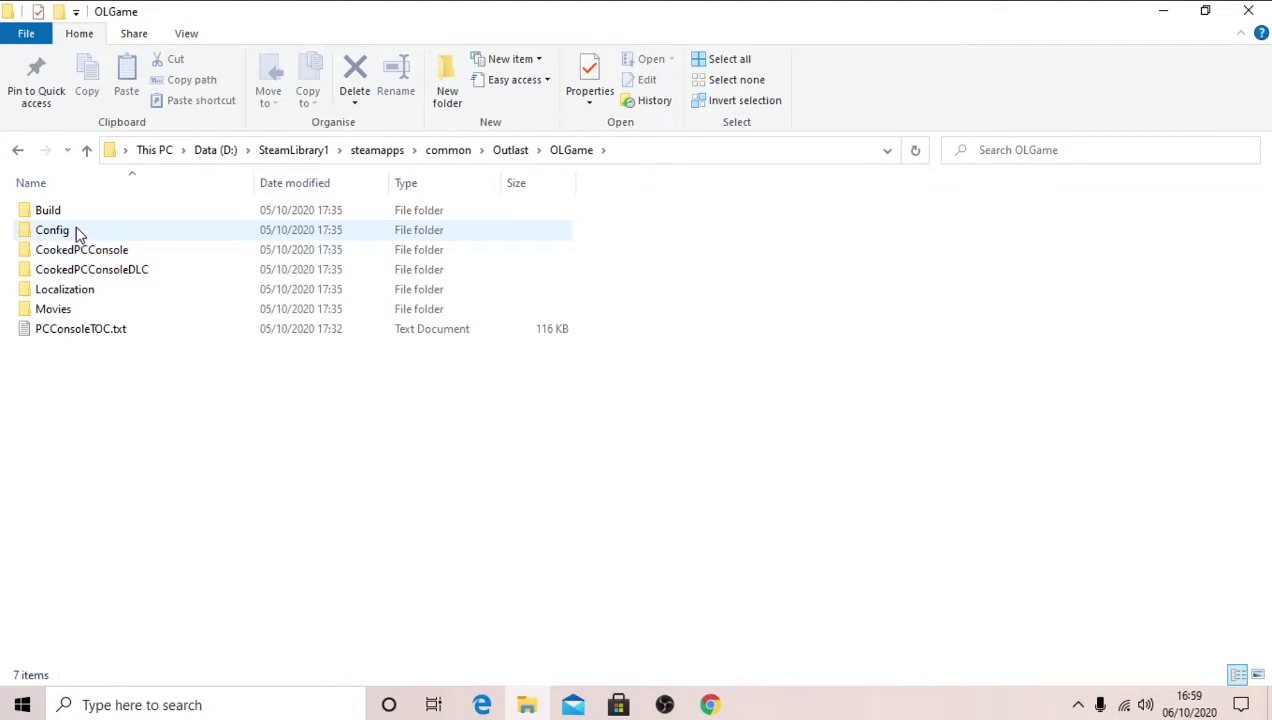
double_click(78, 233)
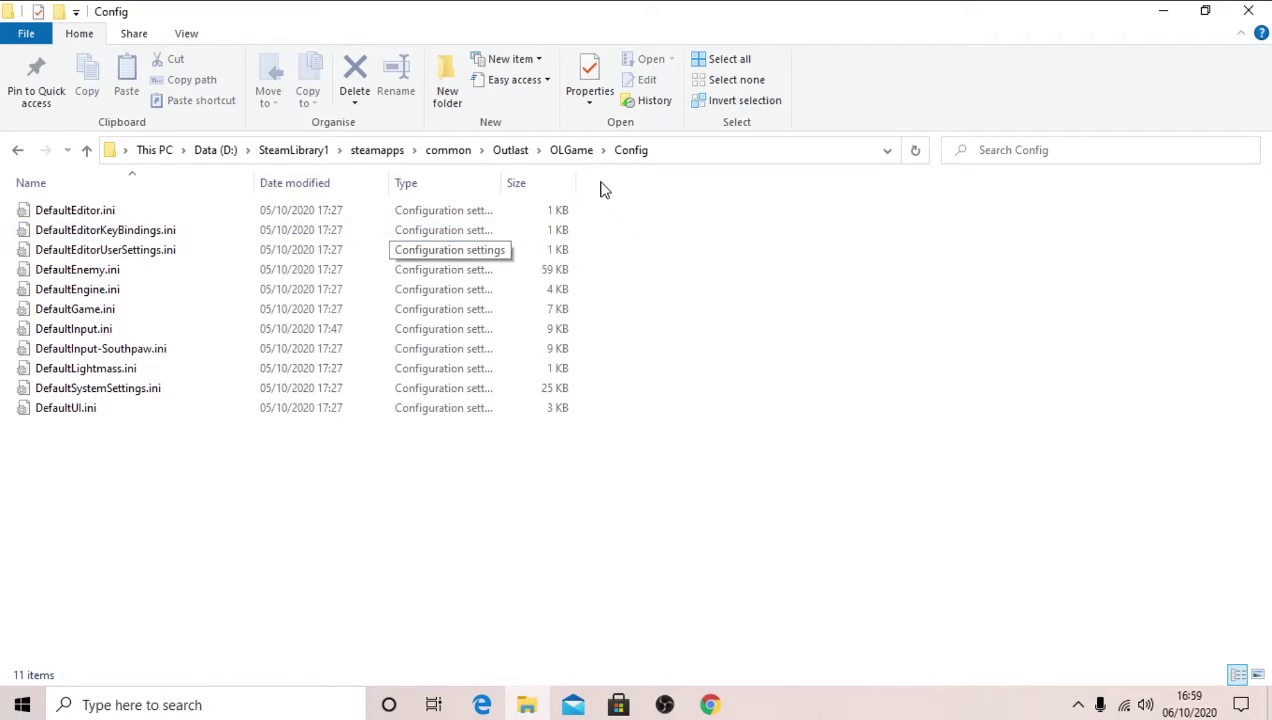
double_click(131, 332)
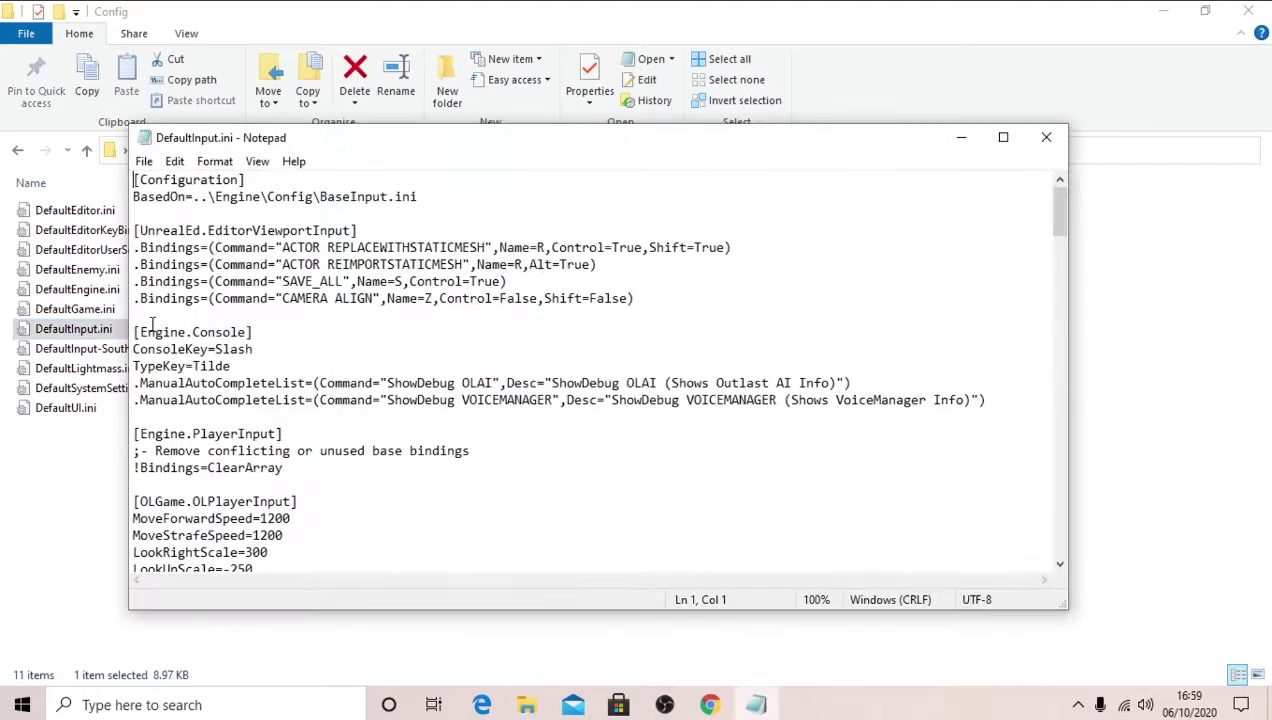
left_click(1046, 137)
double_click(270, 330)
mouse_move(290, 144)
left_mouse_down()
mouse_move(390, 141)
mouse_move(292, 130)
left_mouse_up()
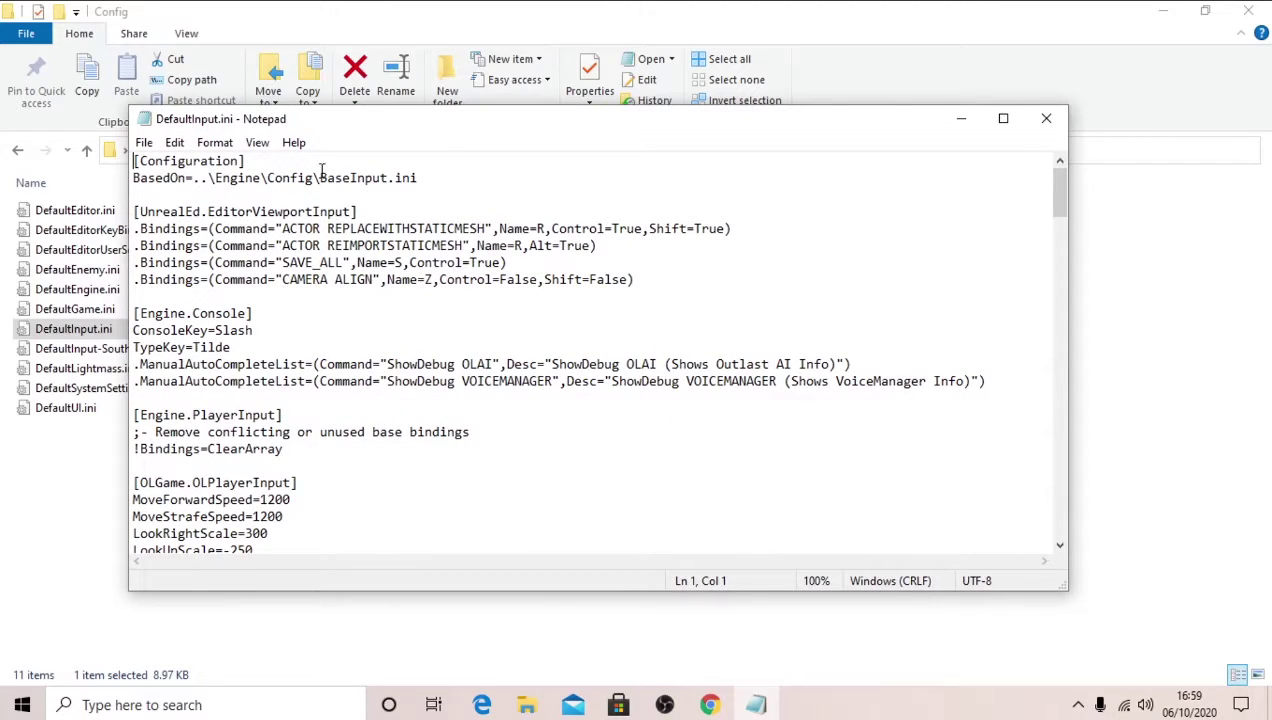
- Insert two blank lines after the F9 Show COLLISION binding in the Keyboard and mouse section of DefaultInput.ini
scroll(272, 313, "down", 15)
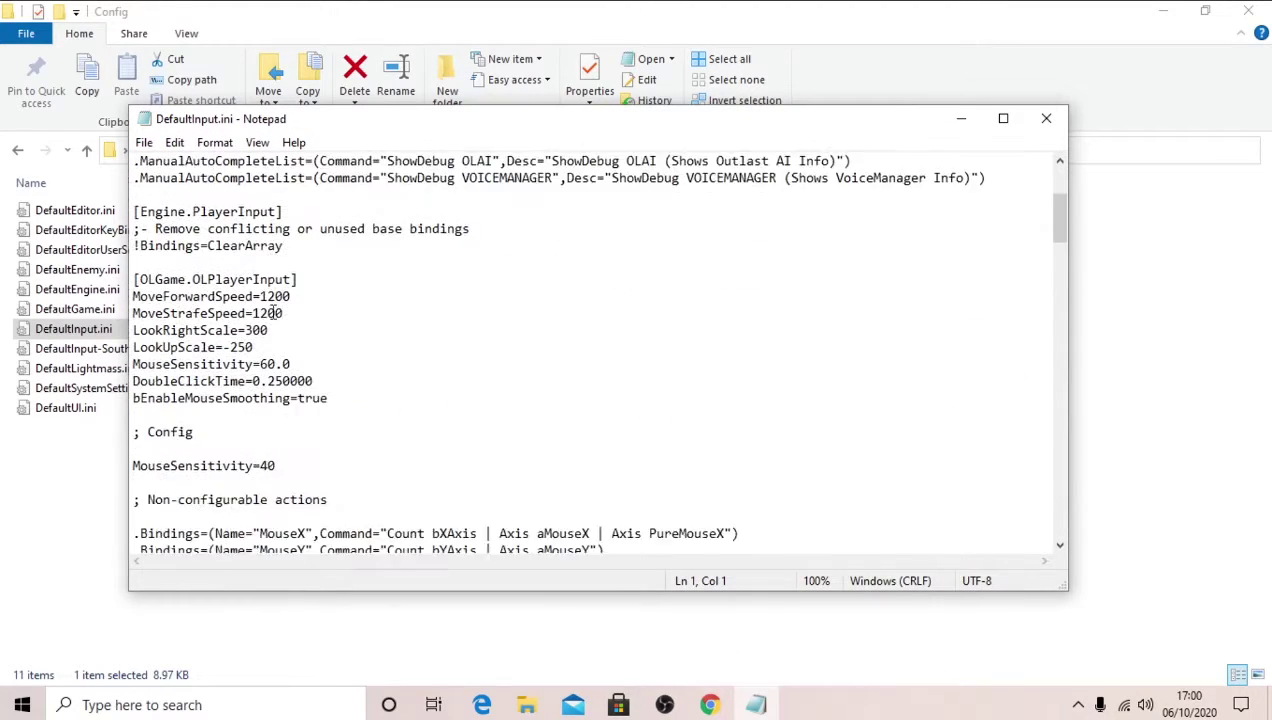
scroll(272, 313, "down", 7)
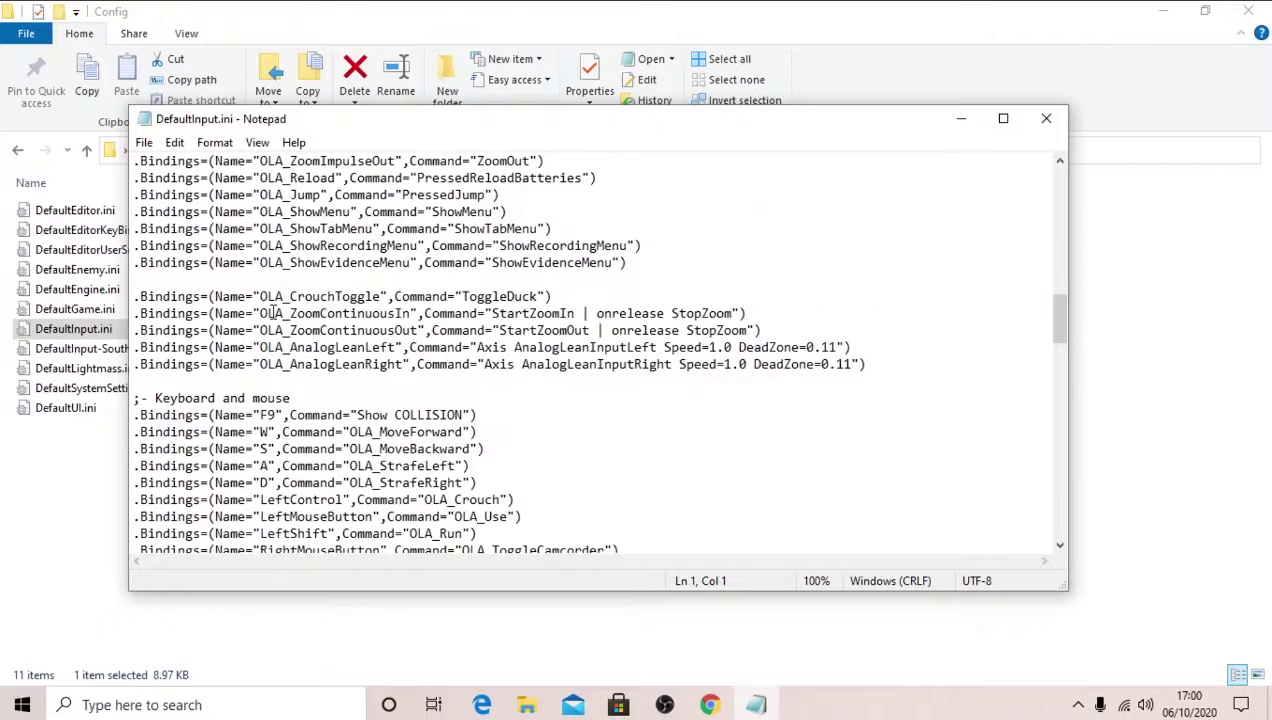
scroll(272, 313, "up", 1)
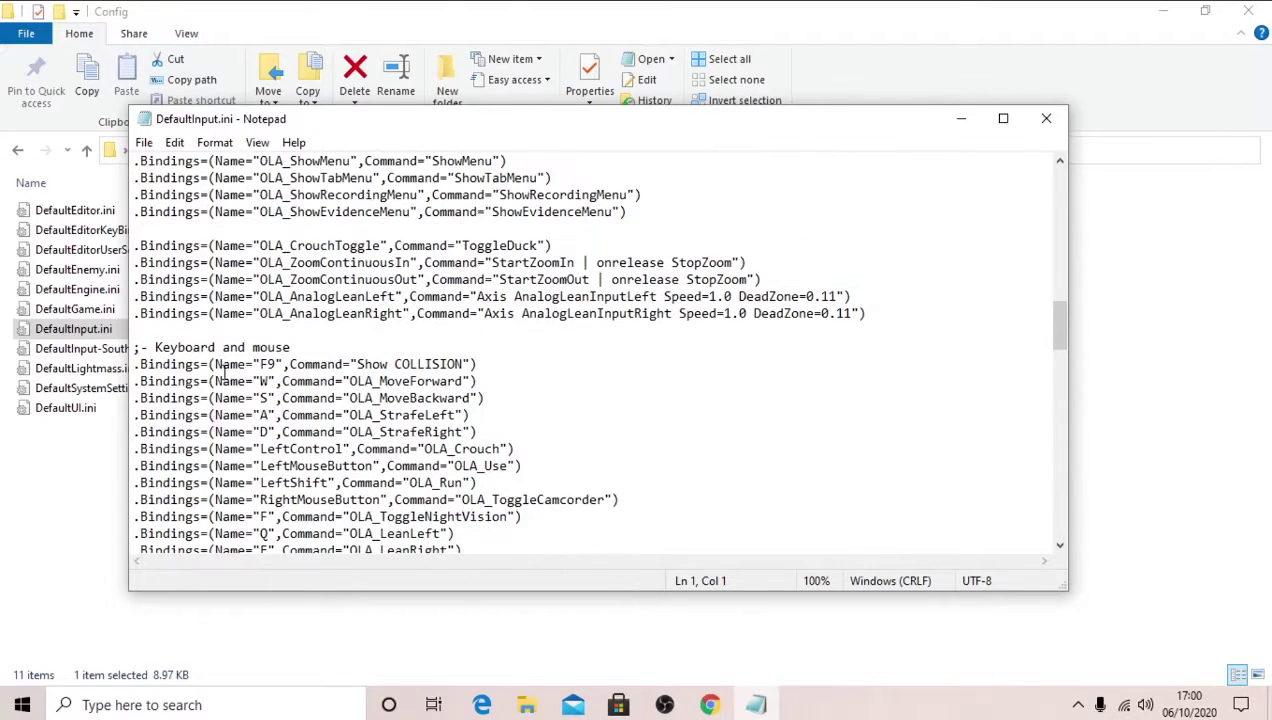
left_click(137, 381)
key("Return")
key("Return")
scroll(437, 347, "down", 3)
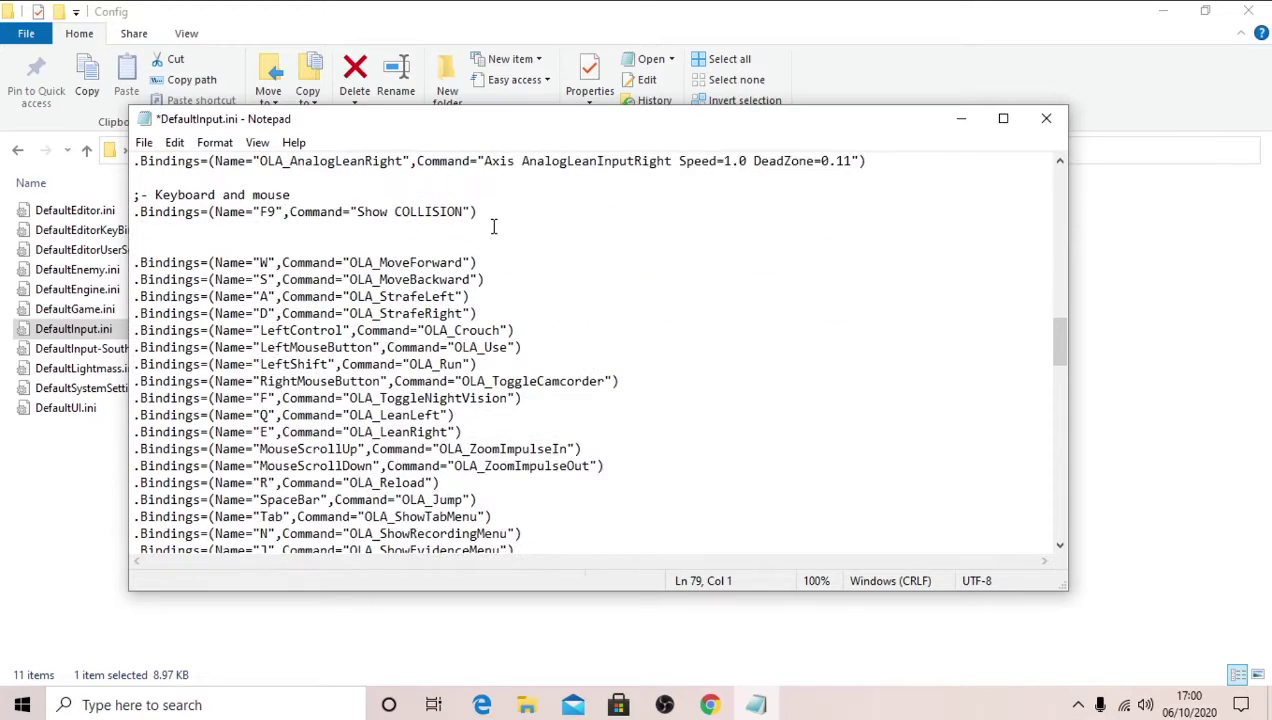
- Highlight the F9 Show COLLISION line and the default keyboard bindings from W to Escape to compare them
left_click_drag(478, 211, 120, 218)
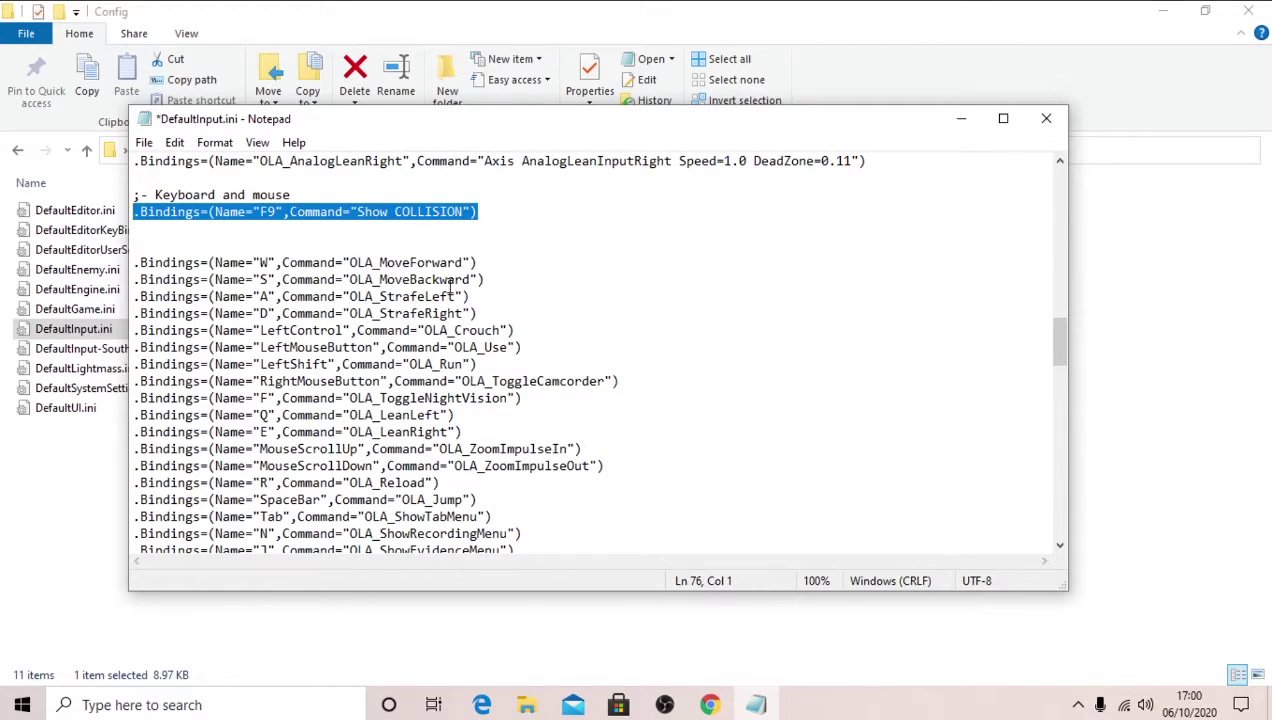
scroll(452, 287, "down", 2)
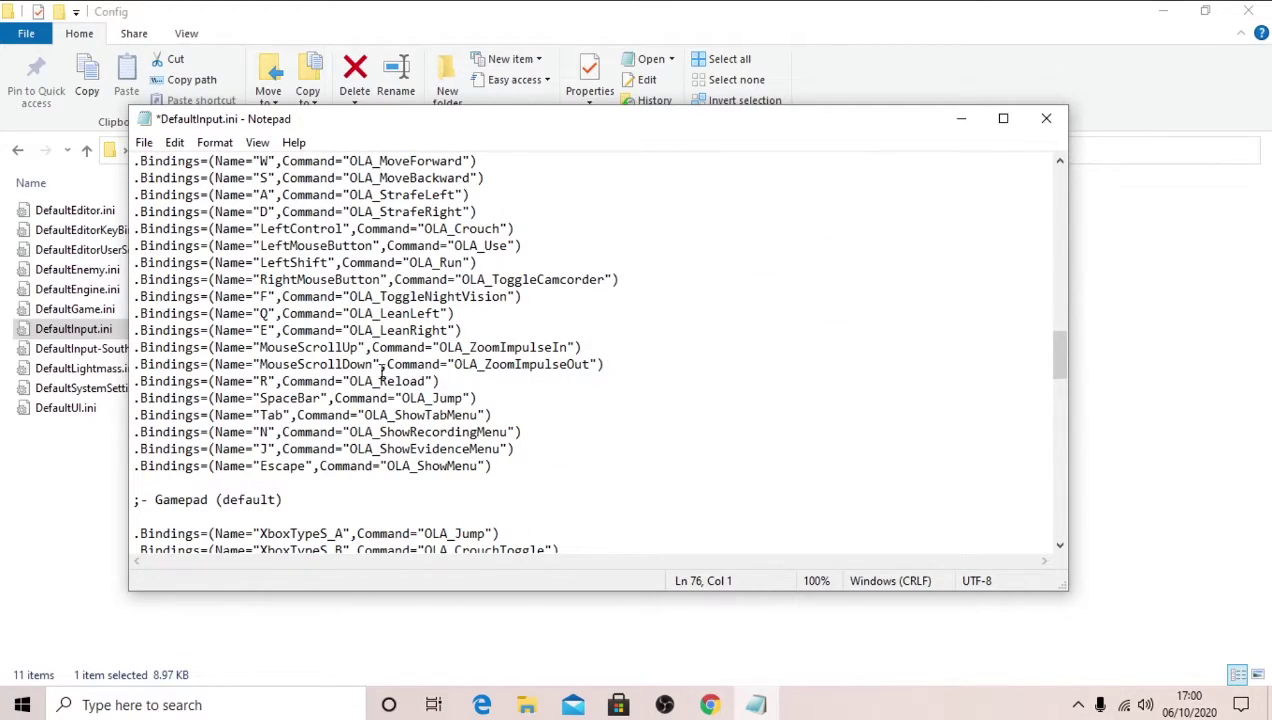
left_click_drag(582, 478, 133, 163)
left_click(710, 244)
scroll(662, 466, "up", 4)
left_click_drag(478, 313, 133, 313)
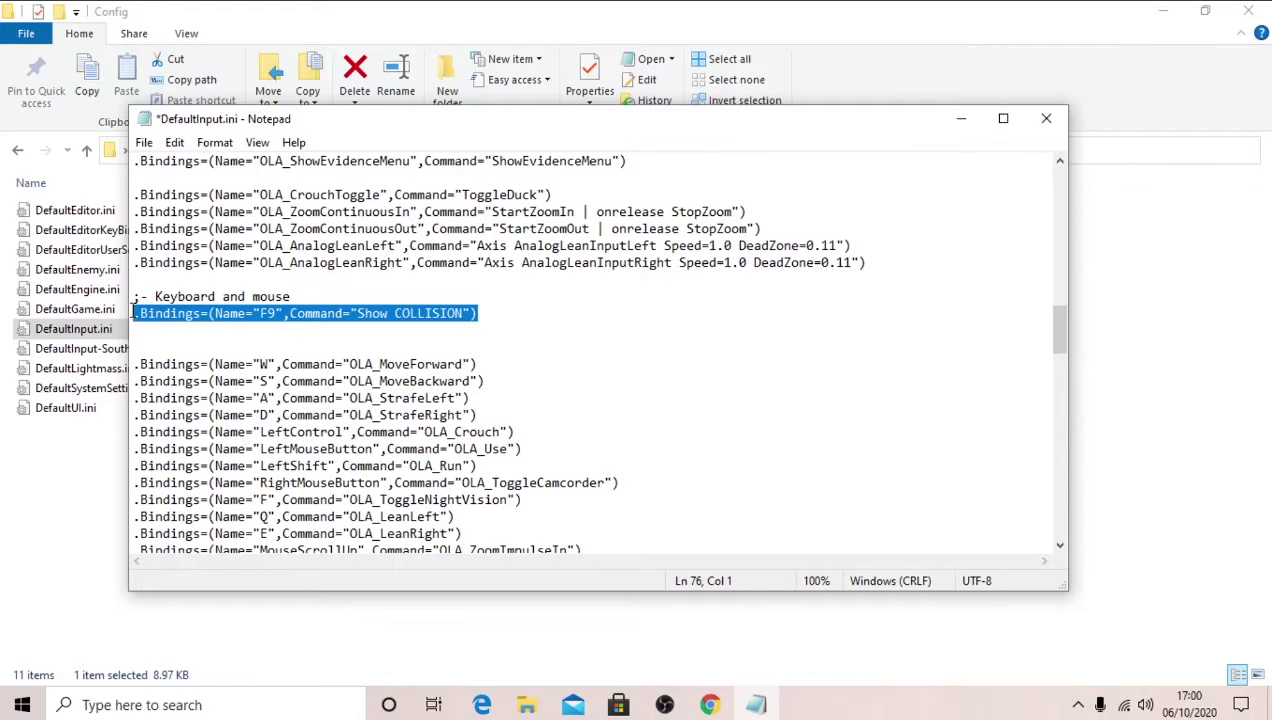
left_click(530, 334)
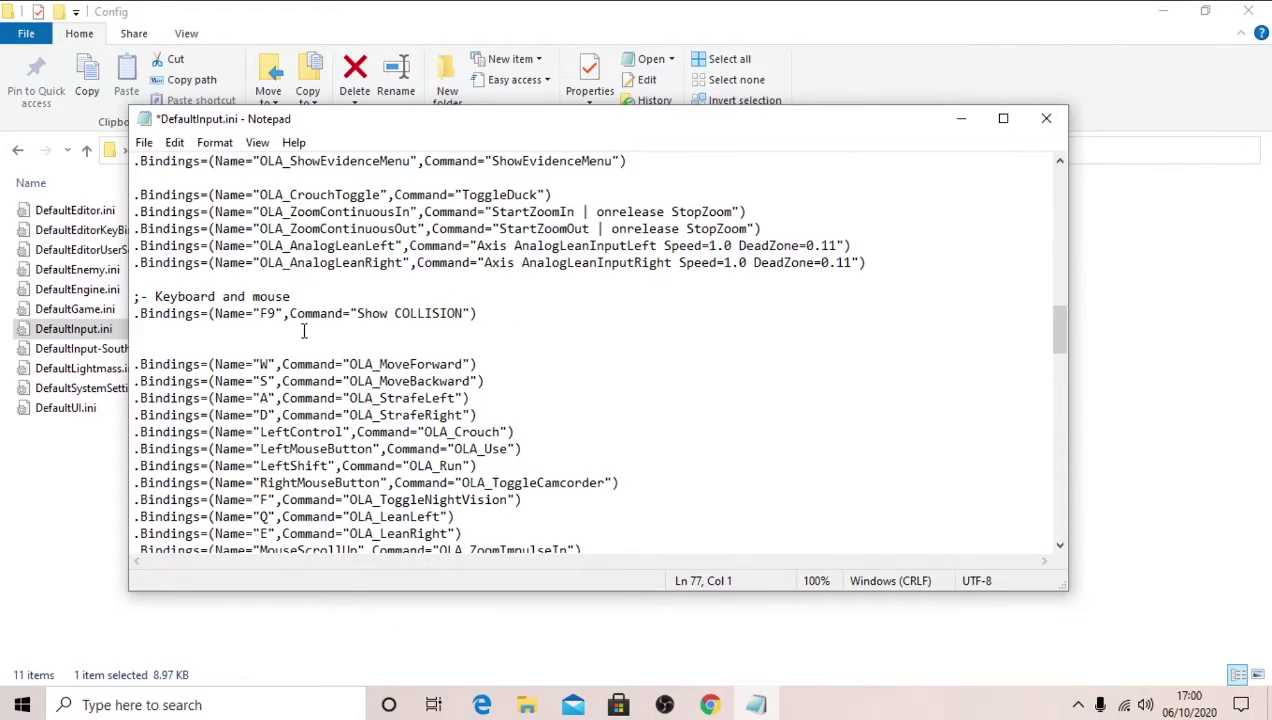
- Examine the parts of the F9 binding line by highlighting its Bindings prefix, key name and Show COLLISION command
left_click_drag(480, 313, 128, 318)
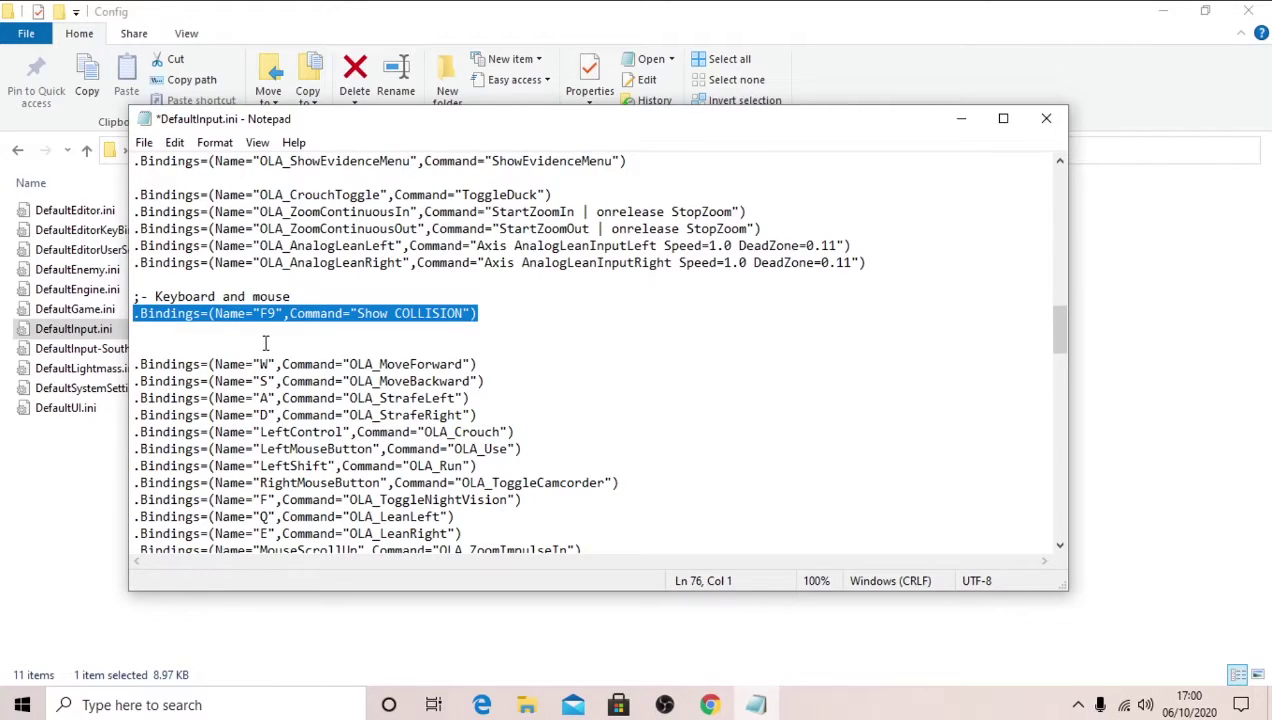
left_click(231, 344)
left_click_drag(137, 316, 200, 316)
left_click(157, 316)
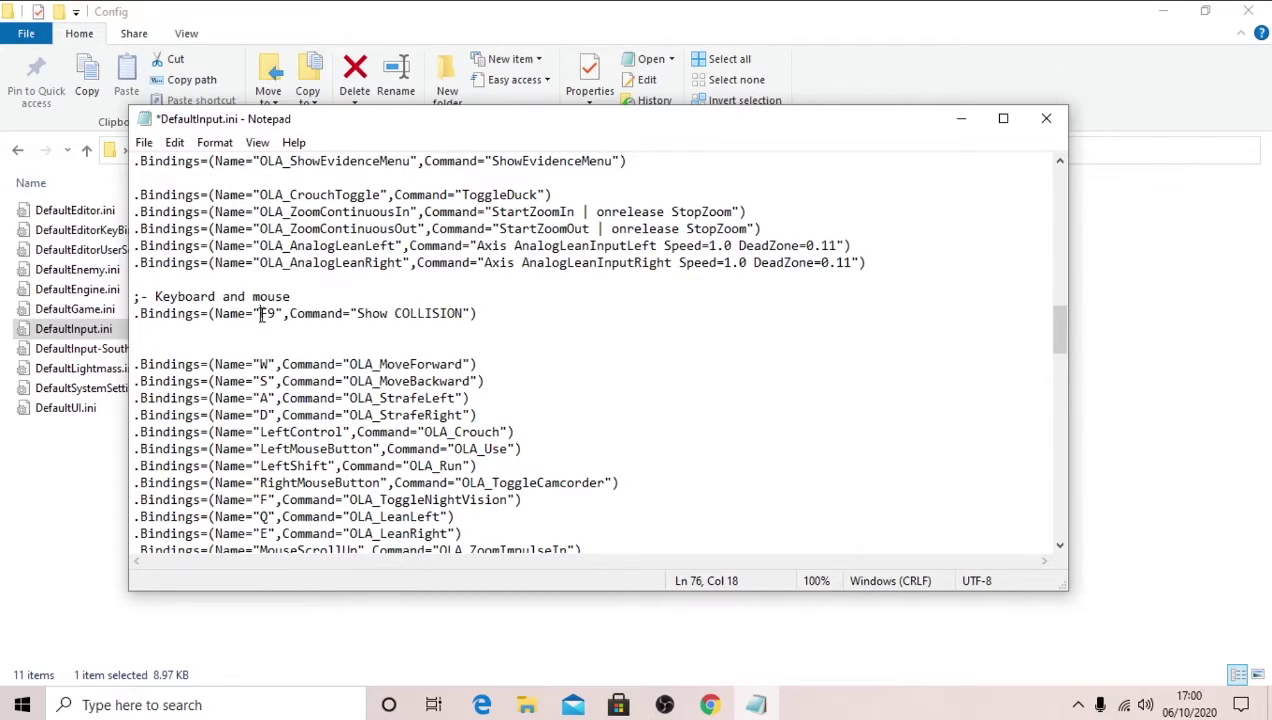
left_click_drag(260, 314, 277, 316)
left_click_drag(358, 315, 481, 314)
left_click(494, 316)
left_click_drag(416, 364, 405, 414)
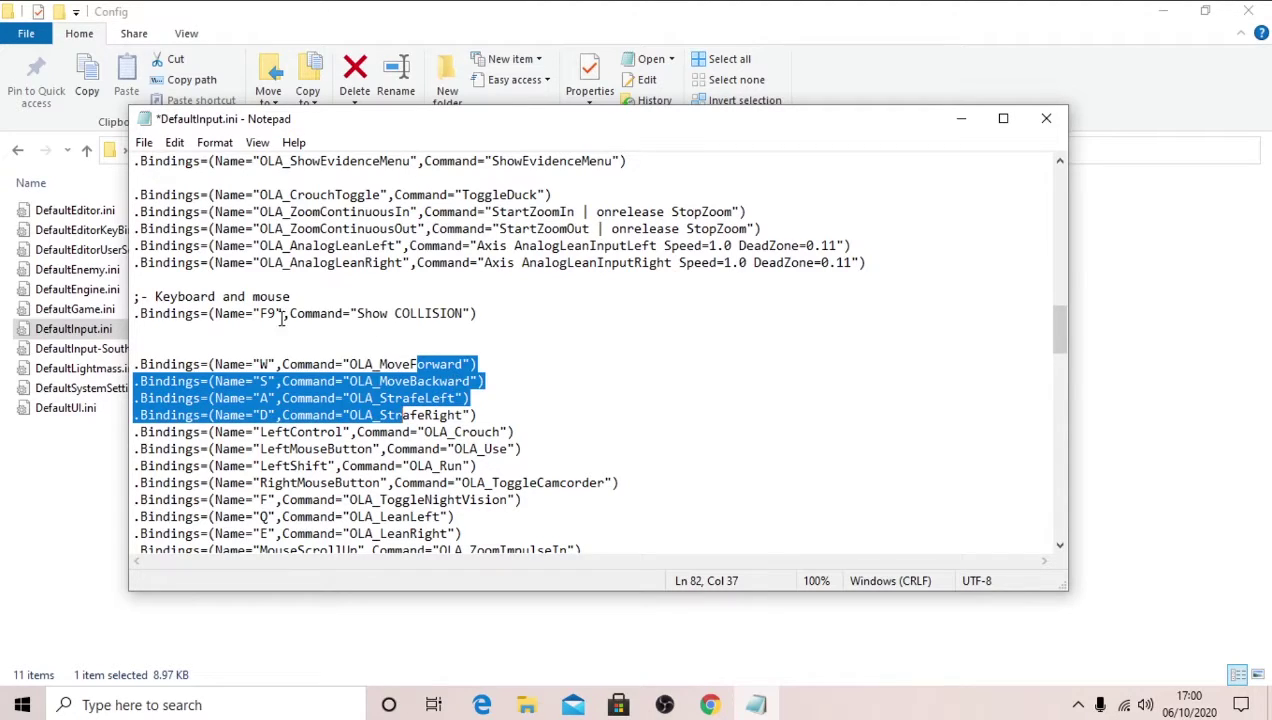
left_click_drag(276, 314, 267, 314)
left_click_drag(393, 314, 456, 316)
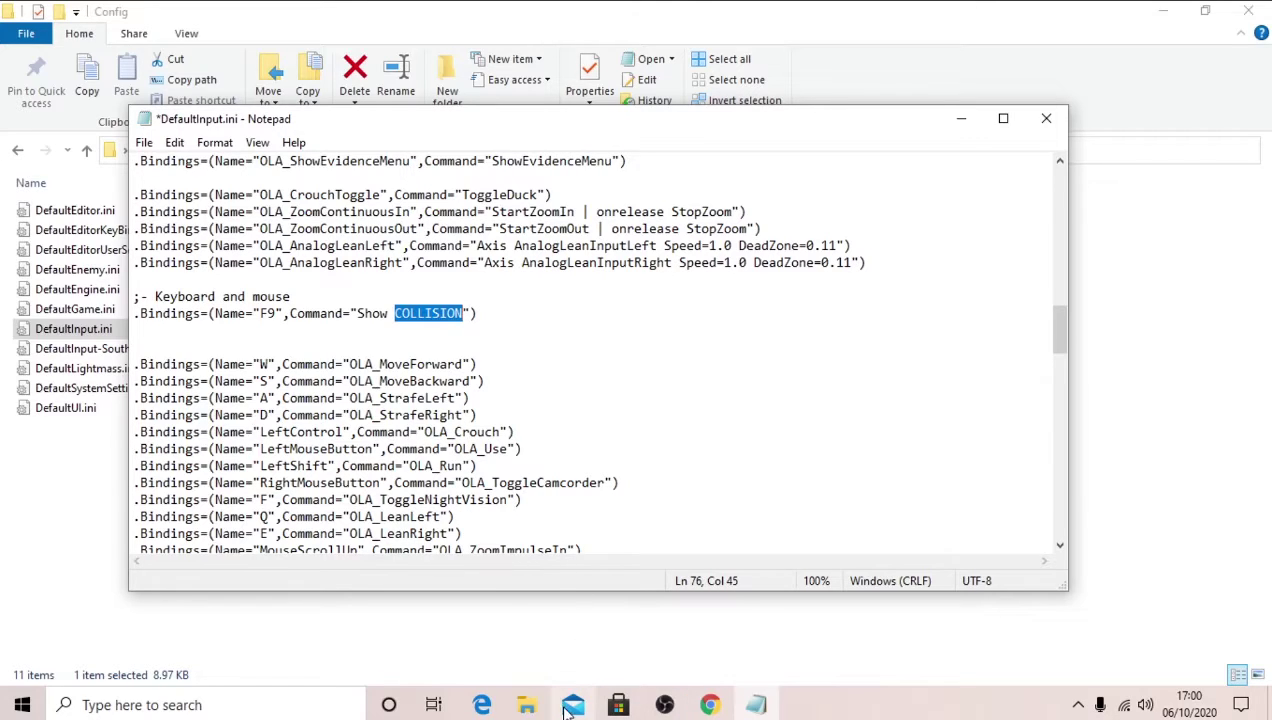
- Switch to Chrome and open the guide "Adding Key Bindings for Debug Tools on PC" from Outlast's speedrun.com guides
left_click(711, 700)
scroll(290, 410, "down", 3)
left_click(205, 350)
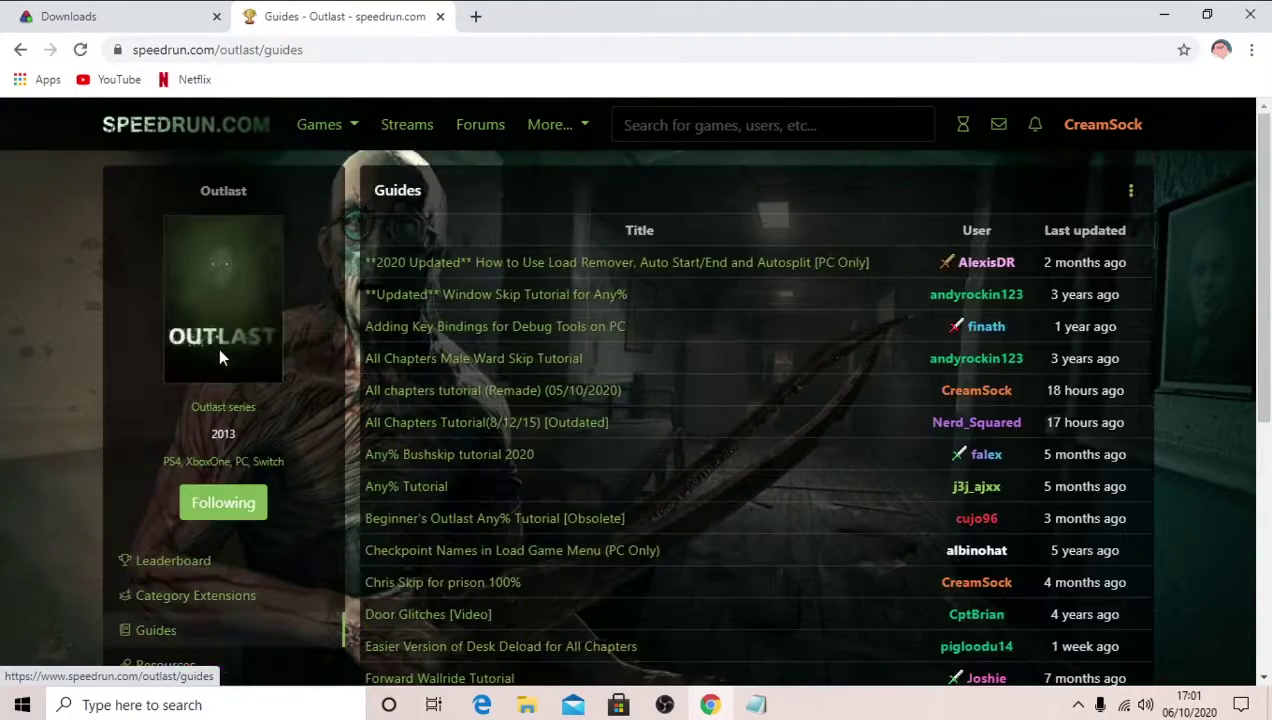
scroll(505, 305, "down", 3)
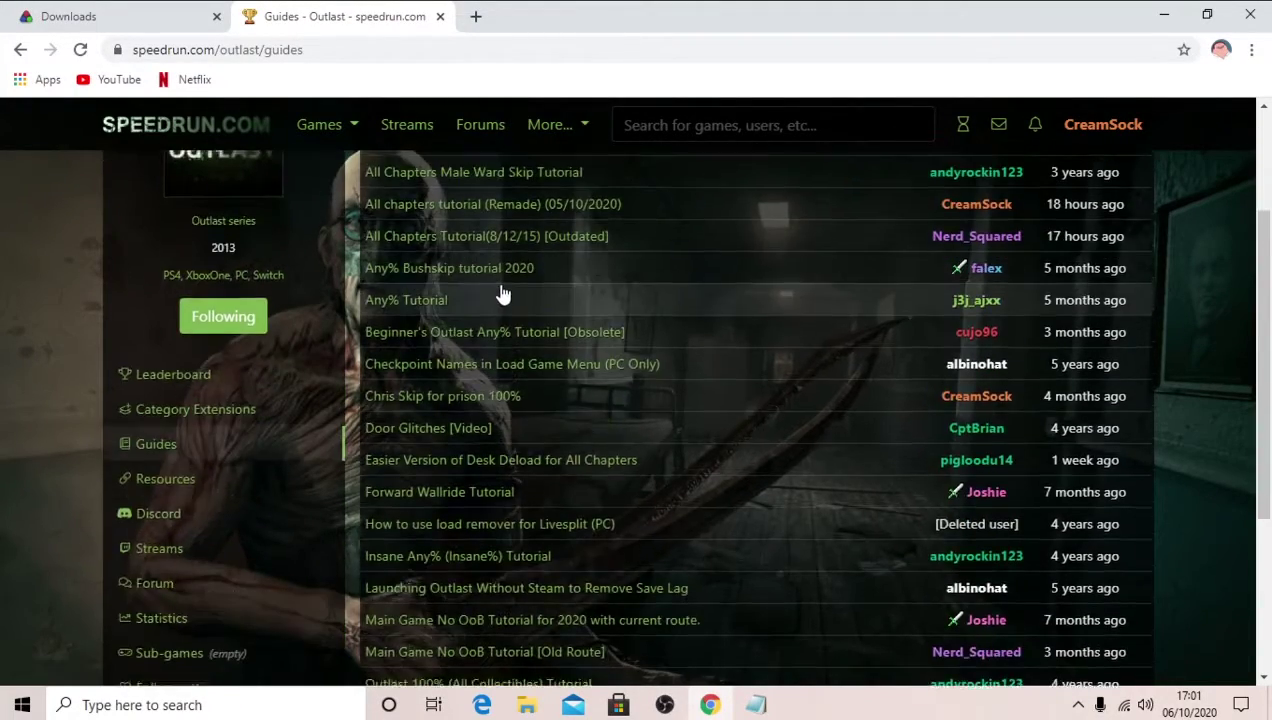
scroll(497, 298, "up", 1)
left_click(510, 248)
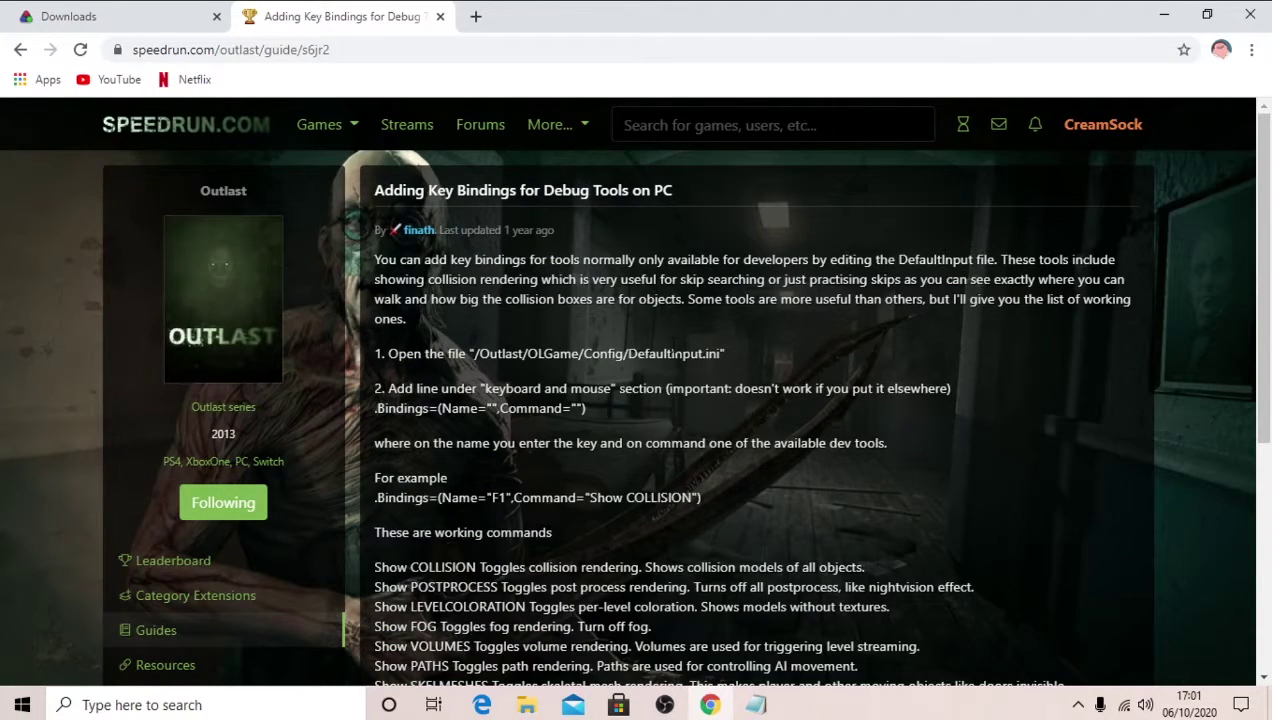
- Review the guide's list of working debug commands and highlight COLLISION in the Show COLLISION entry
scroll(664, 350, "down", 2)
scroll(387, 393, "down", 1)
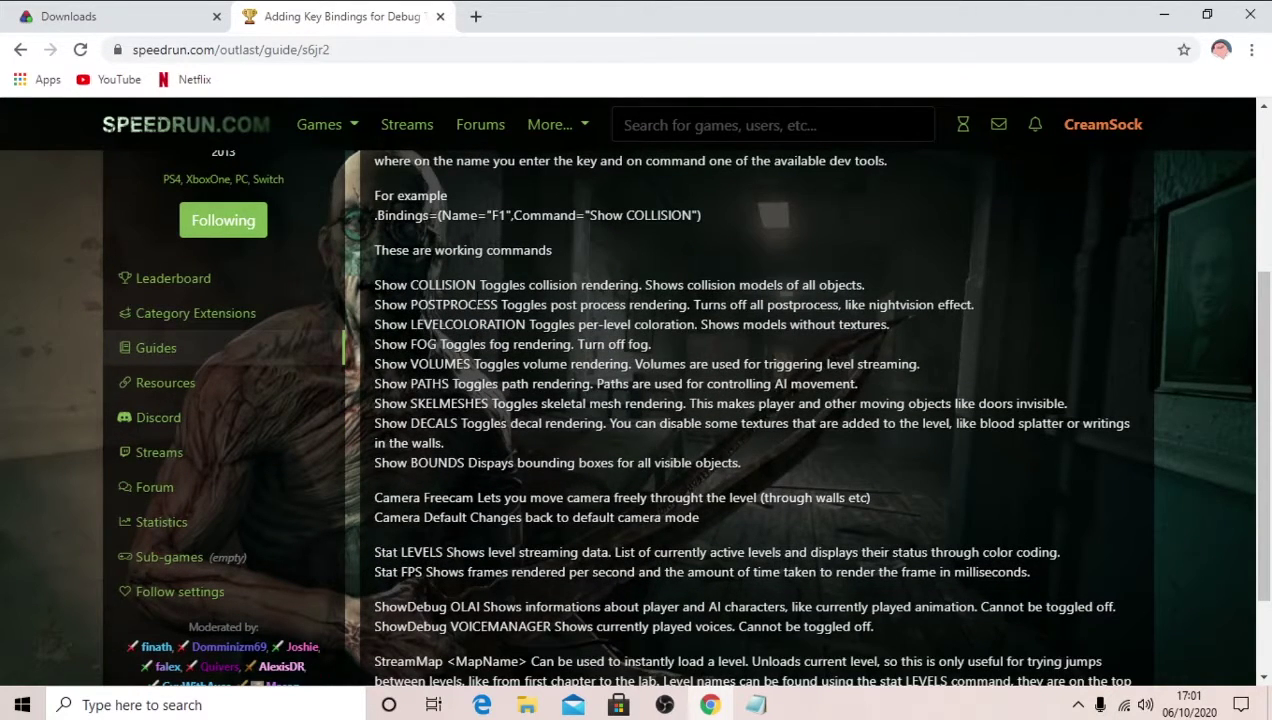
left_click_drag(477, 285, 410, 288)
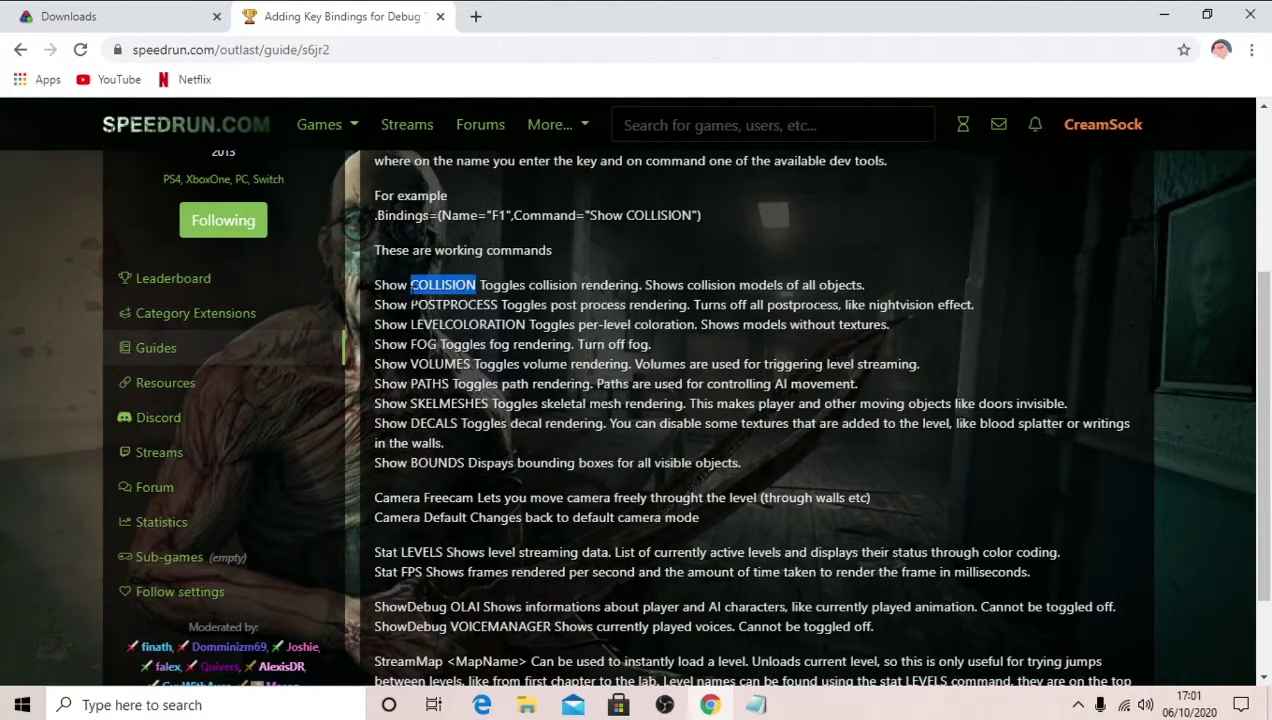
- Highlight the Camera Freecam and Stat FPS entries in the guide's list of working debug commands
left_click_drag(432, 384, 410, 344)
left_click(684, 352)
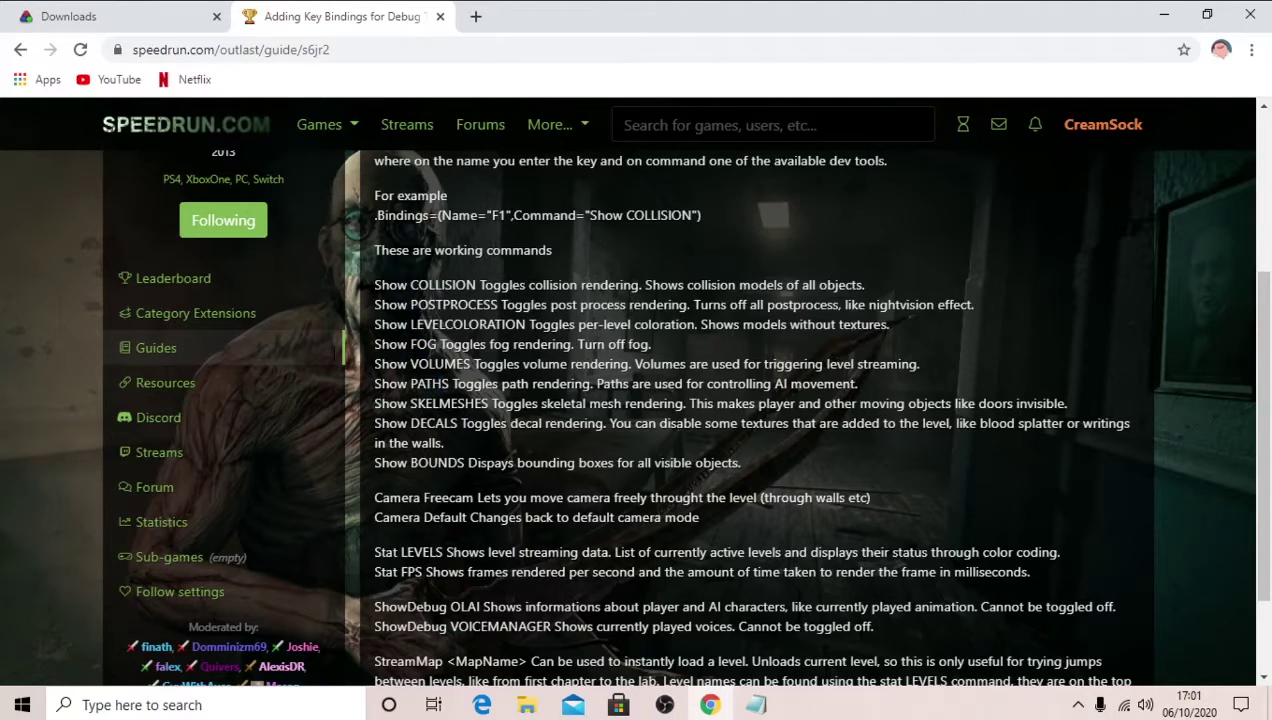
scroll(678, 415, "down", 2)
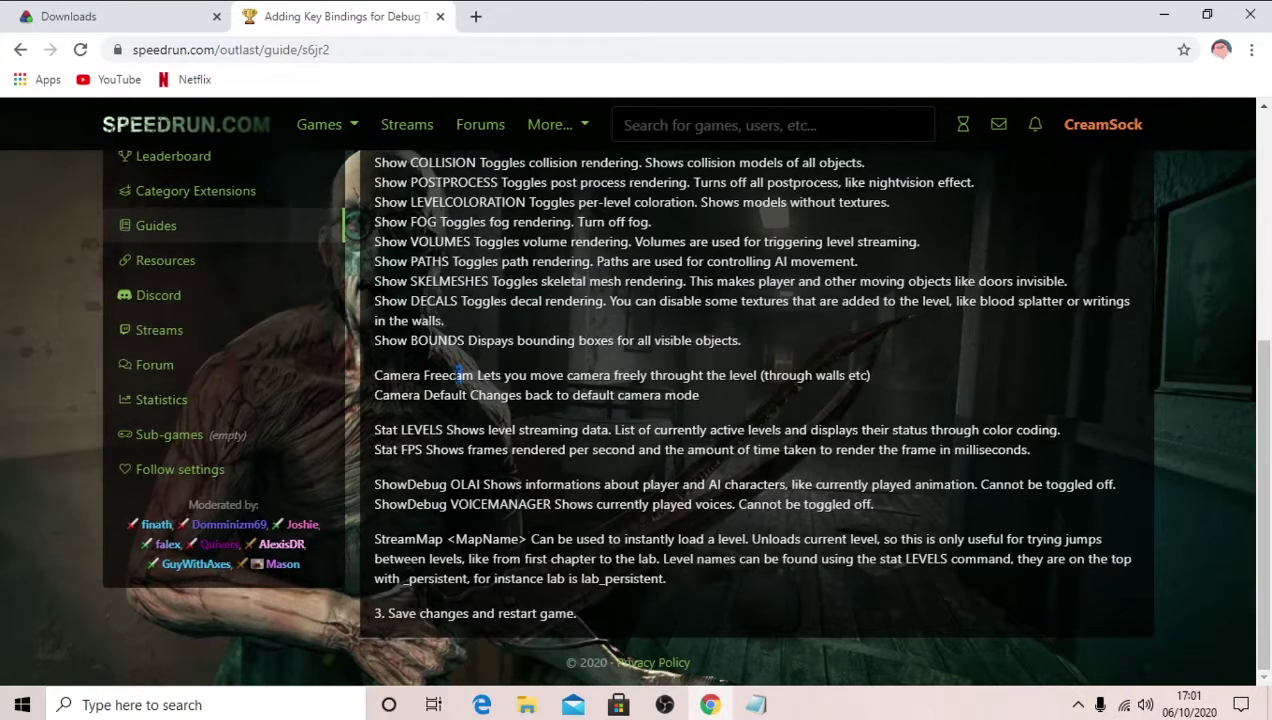
left_click_drag(461, 375, 376, 378)
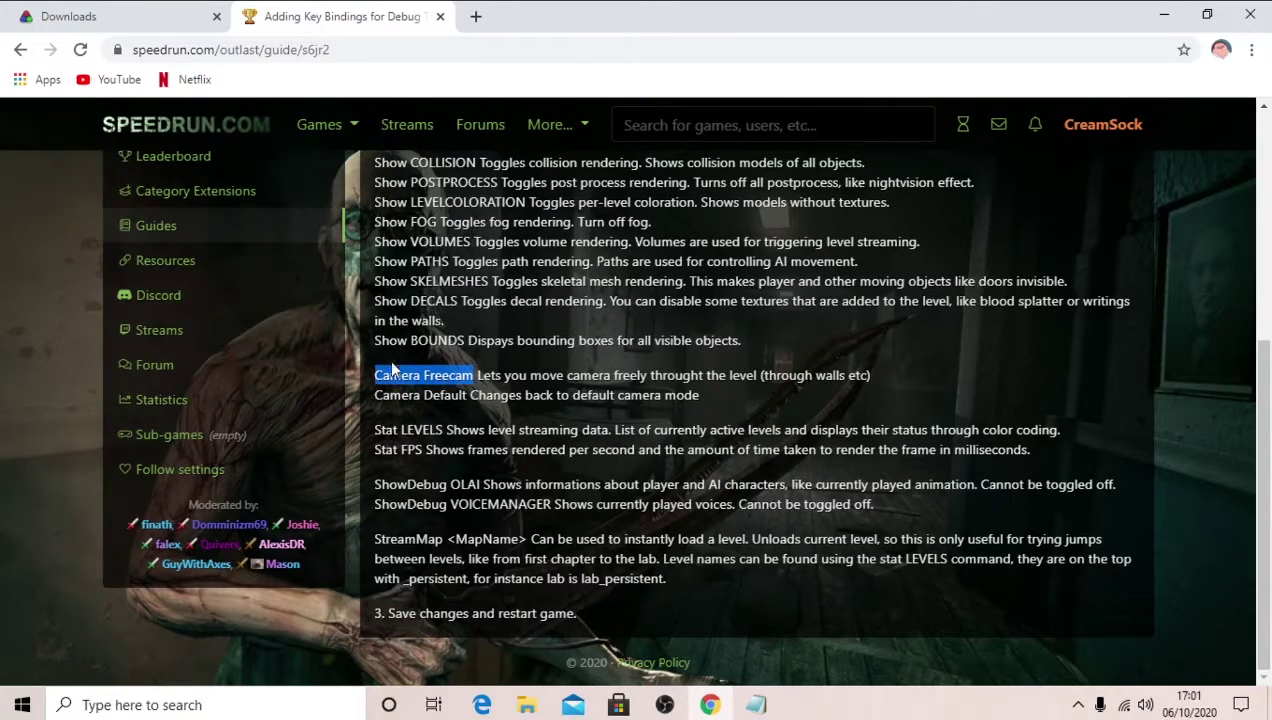
left_click(416, 337)
left_click_drag(421, 451, 396, 451)
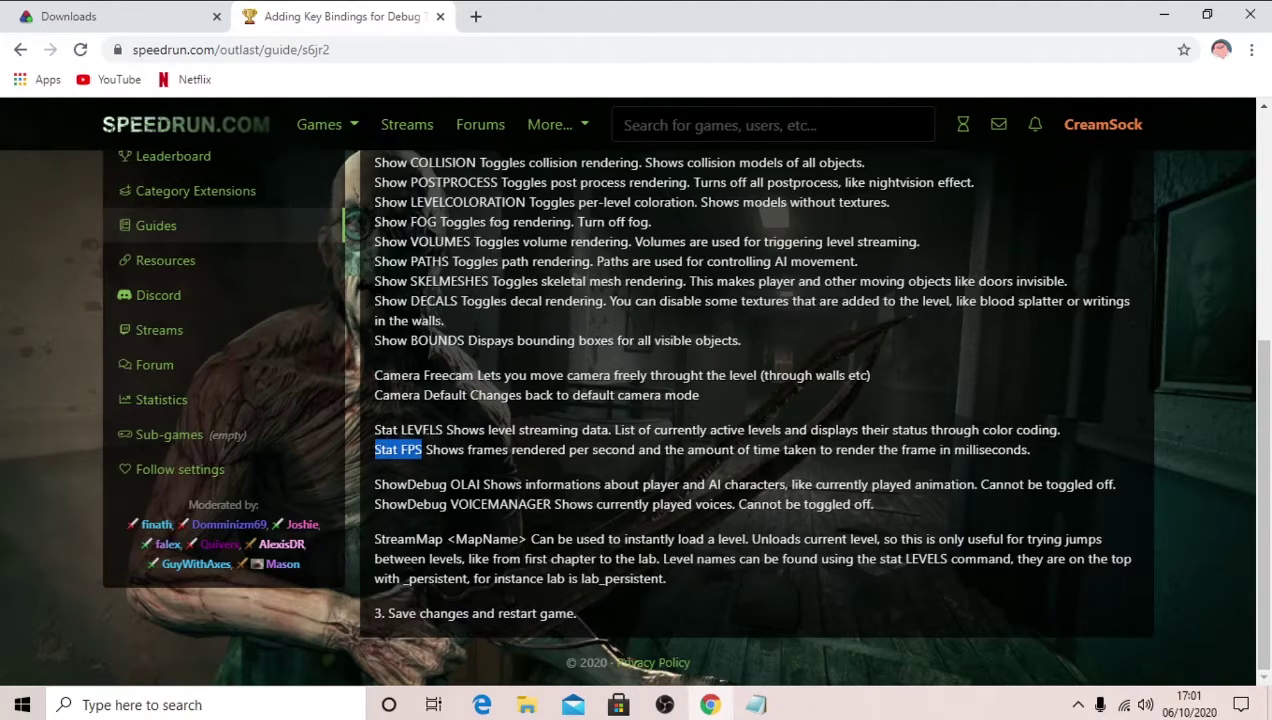
left_click(994, 447)
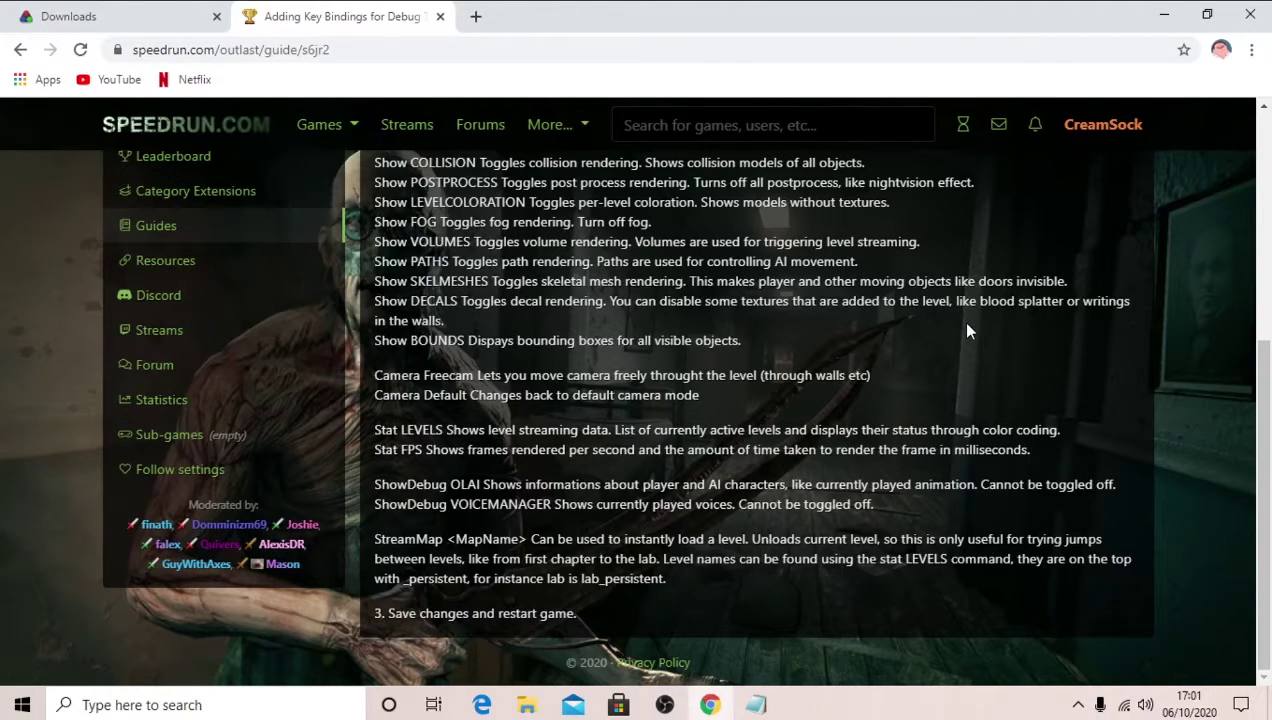
- Review the whole key bindings guide, from the DefaultInput.ini instructions to the final save and restart step
scroll(869, 369, "up", 4)
scroll(1150, 250, "down", 4)
scroll(681, 304, "up", 4)
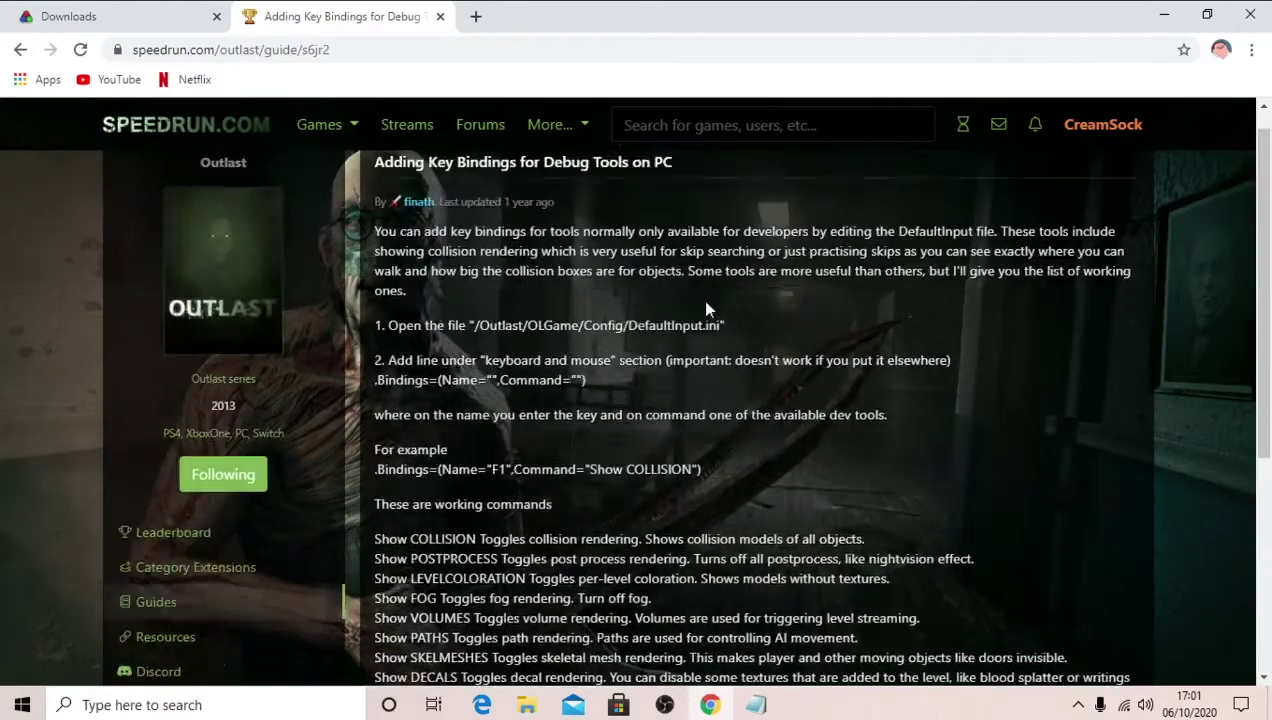
scroll(681, 304, "down", 4)
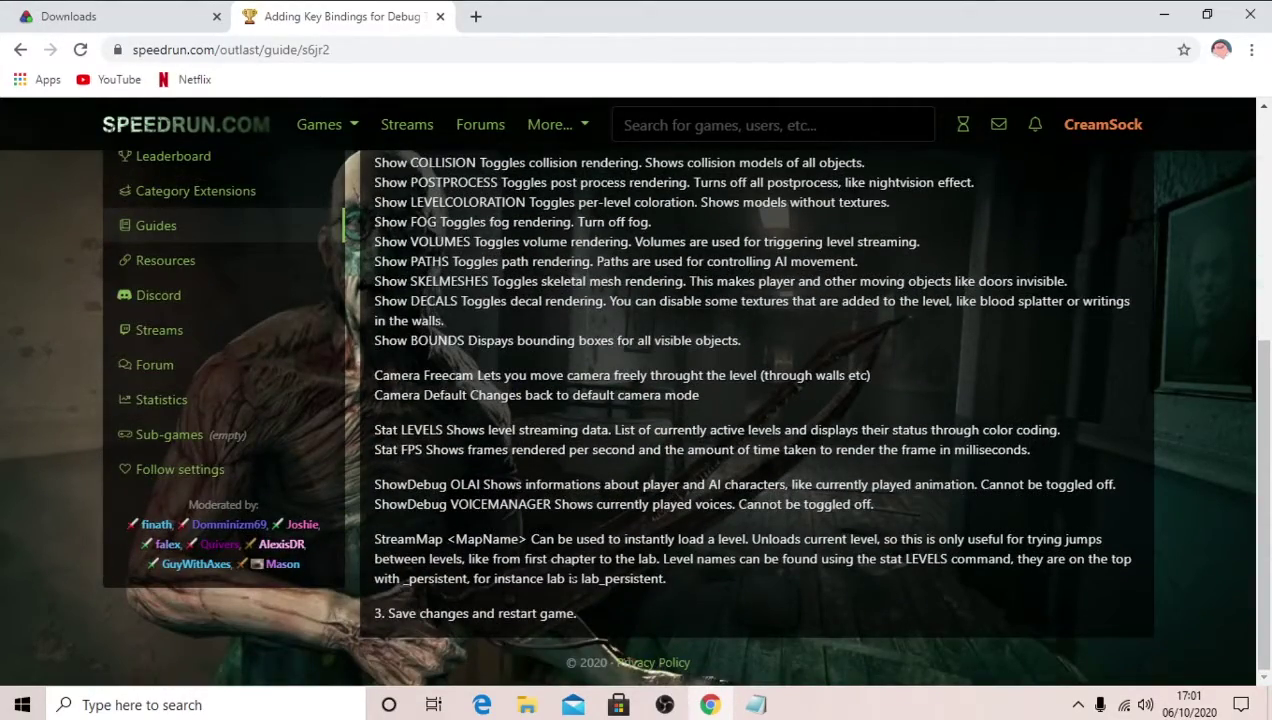
scroll(574, 575, "up", 4)
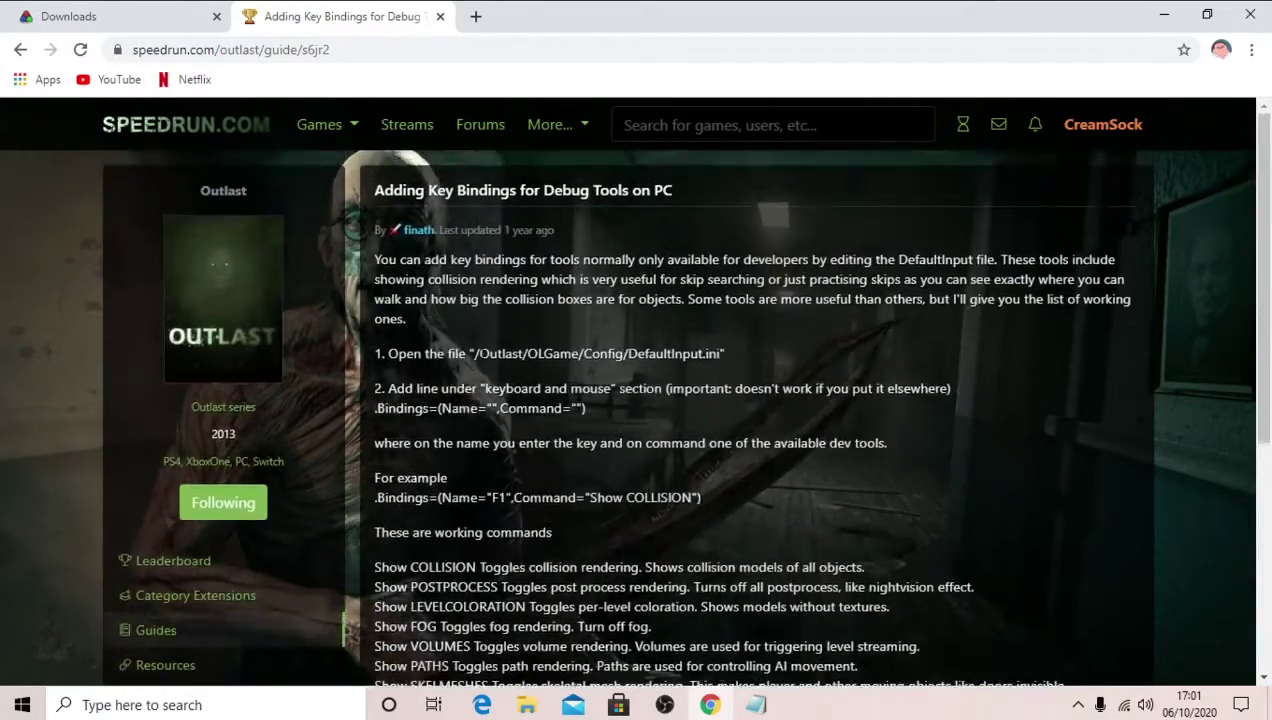
scroll(574, 575, "down", 3)
- Switch to Notepad, highlight the F9 Show COLLISION line, then save DefaultInput.ini and close it
left_click(757, 702)
left_click(504, 328)
left_click_drag(524, 312, 130, 313)
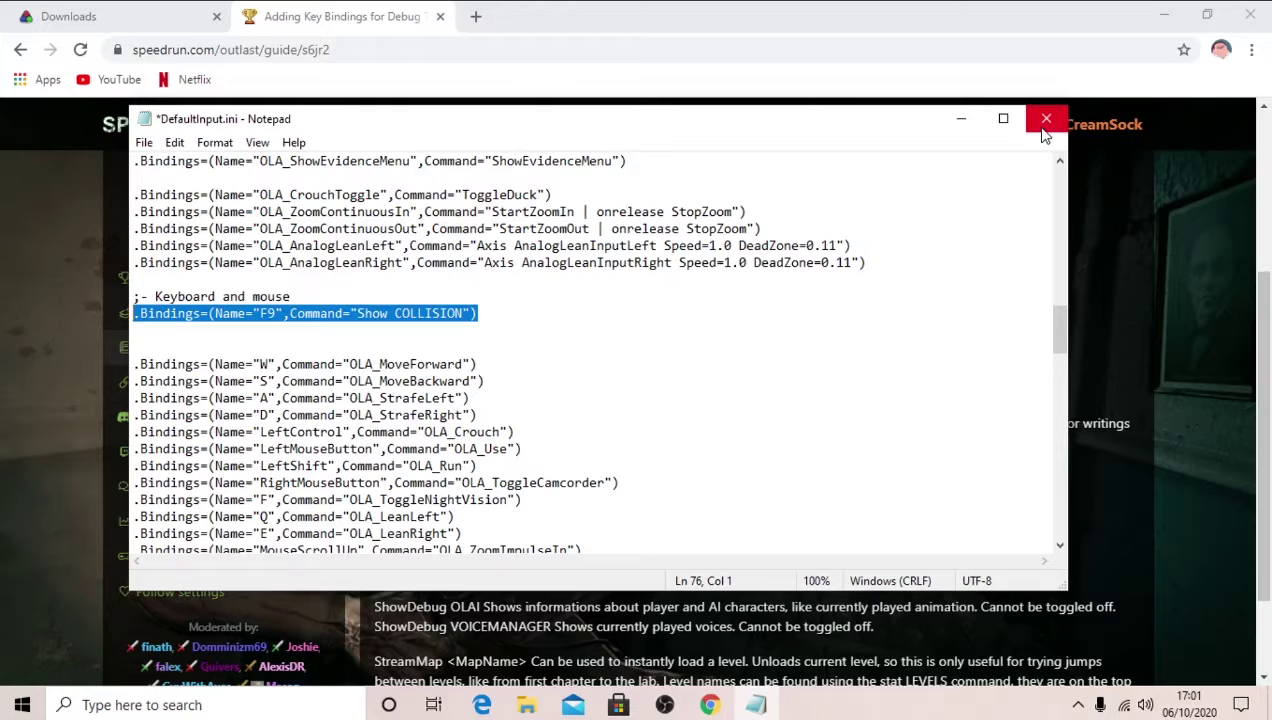
left_click(174, 142)
mouse_move(144, 142)
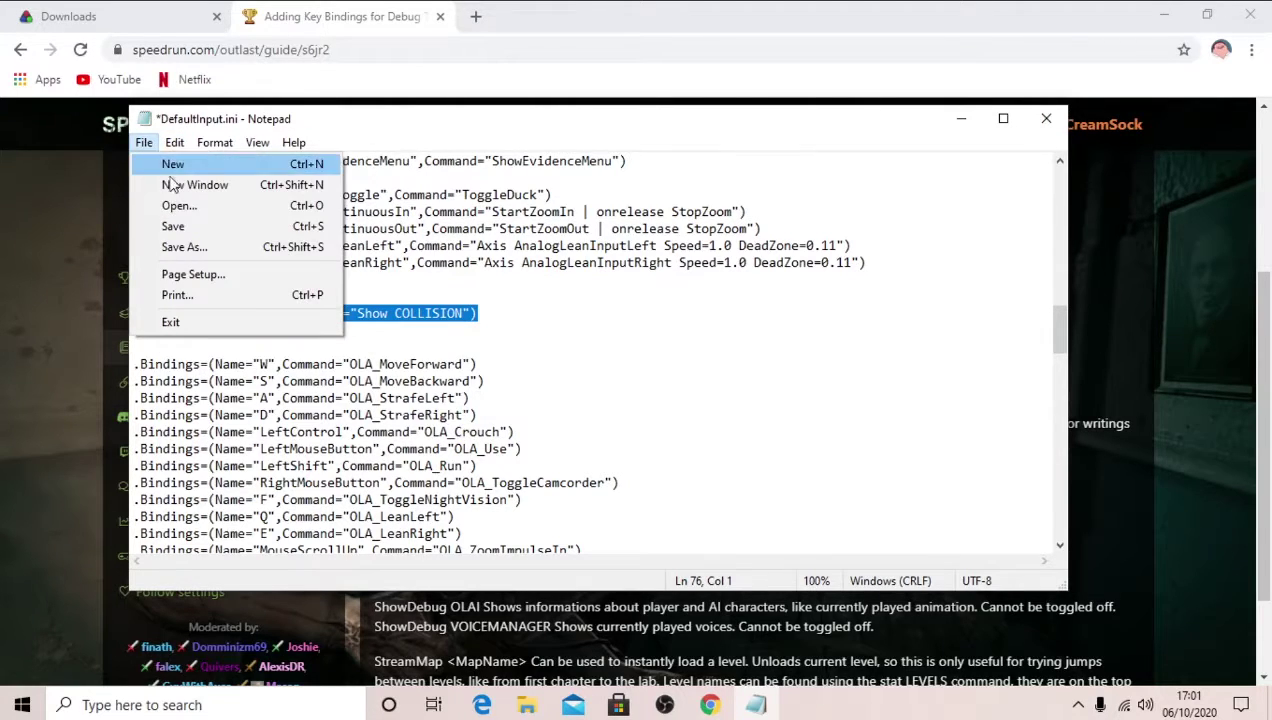
left_click(173, 226)
left_click(822, 431)
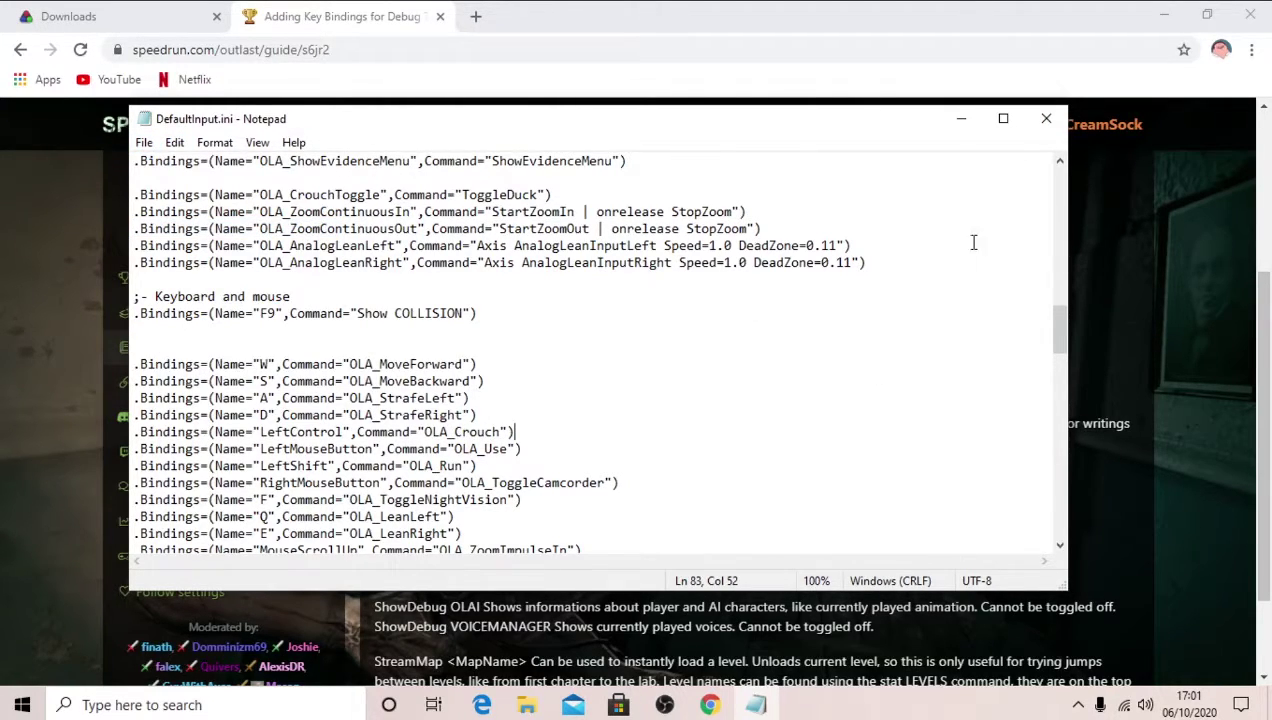
left_click(1046, 118)
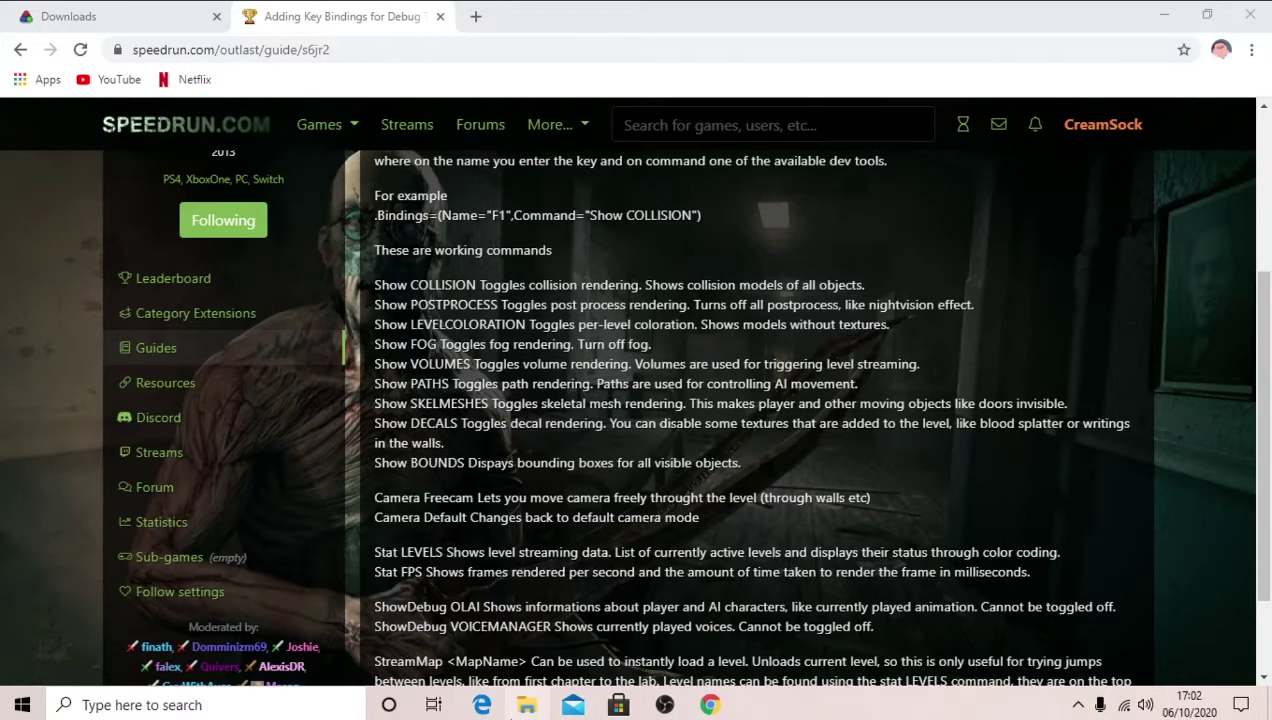
- Close the Outlast Config folder in File Explorer and minimize Chrome
left_click(522, 704)
left_click(228, 470)
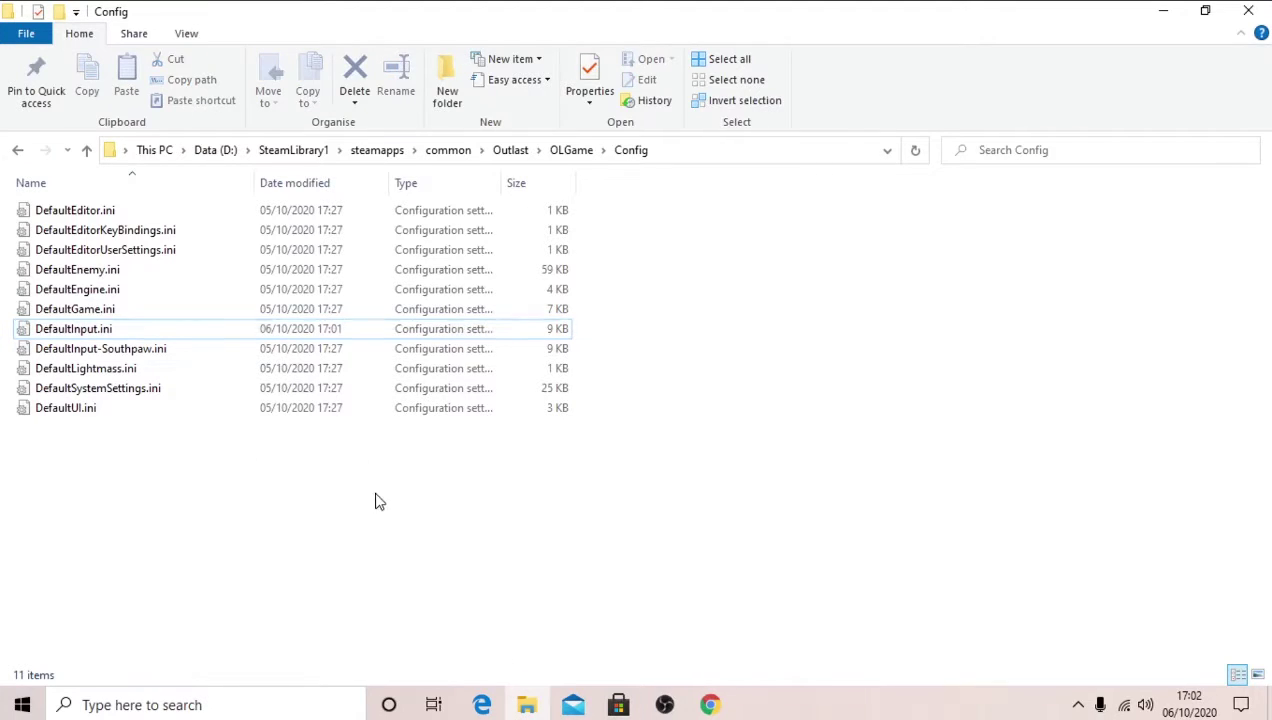
left_click(1252, 14)
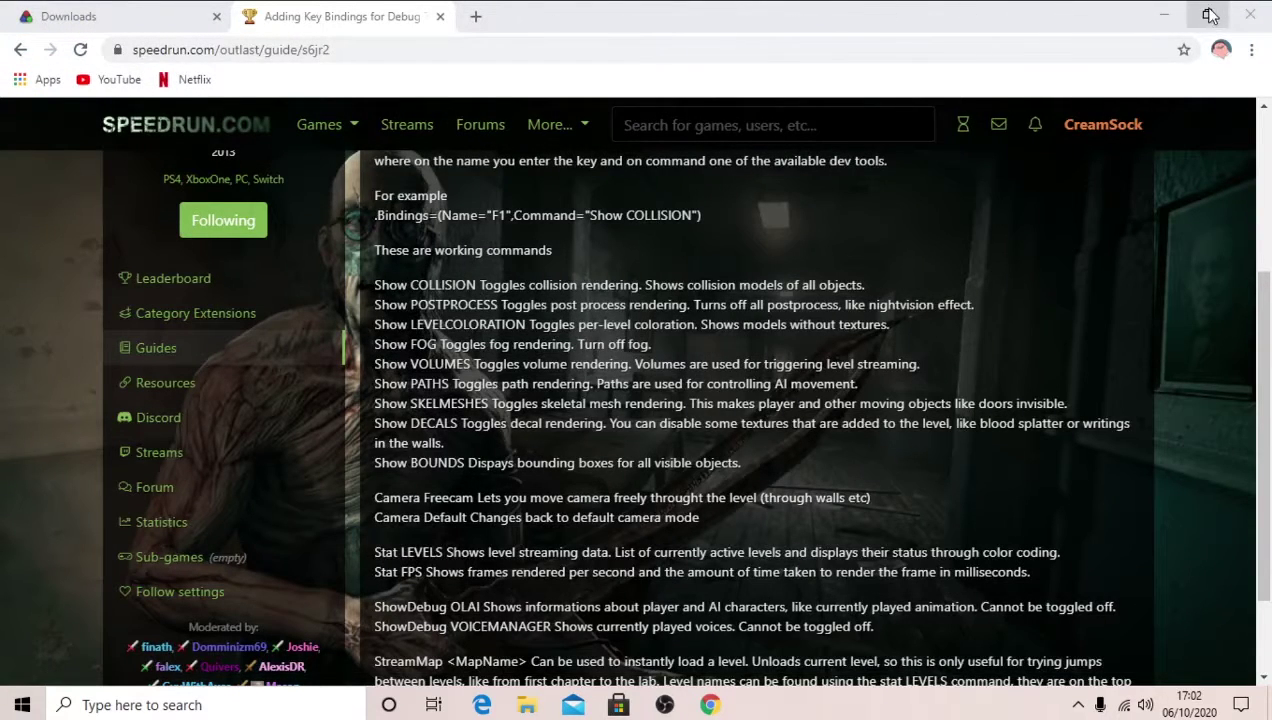
left_click(1164, 14)
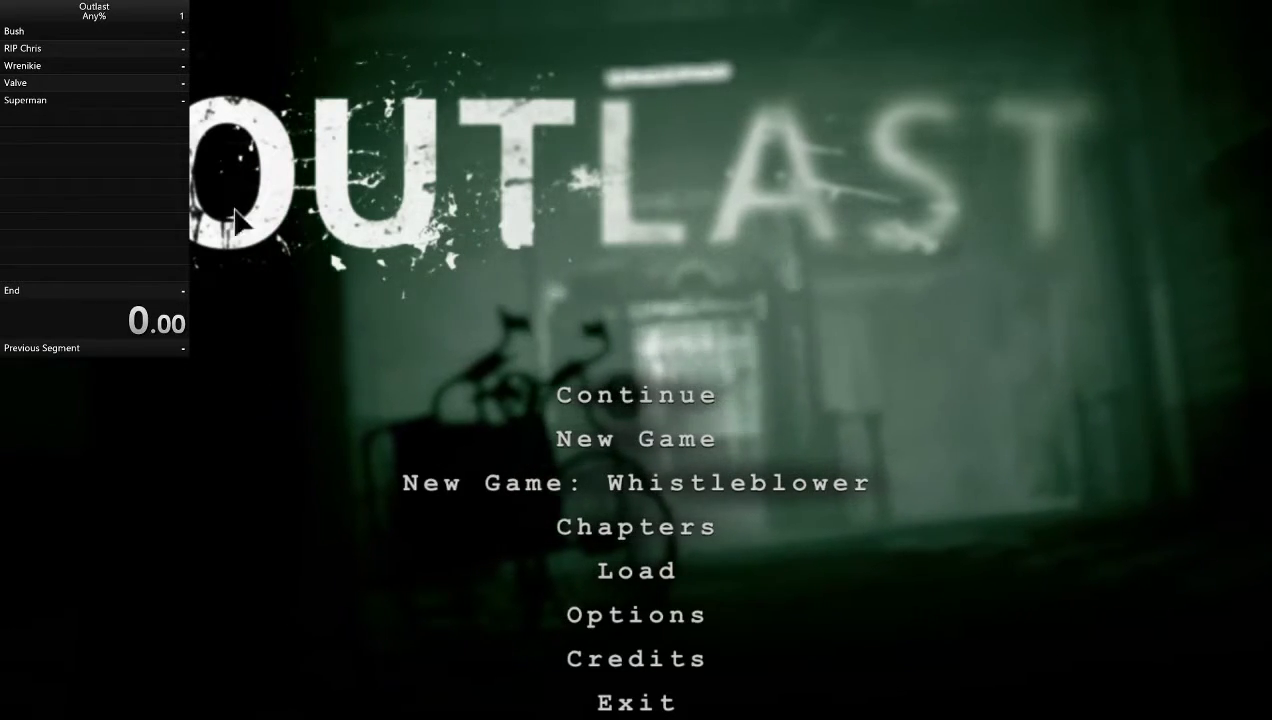
- In Outlast, delete the Administration Block save from 5/10/2020 18:09 and load the one from 12/5/2020 15:33
left_click(667, 590)
left_click(667, 595)
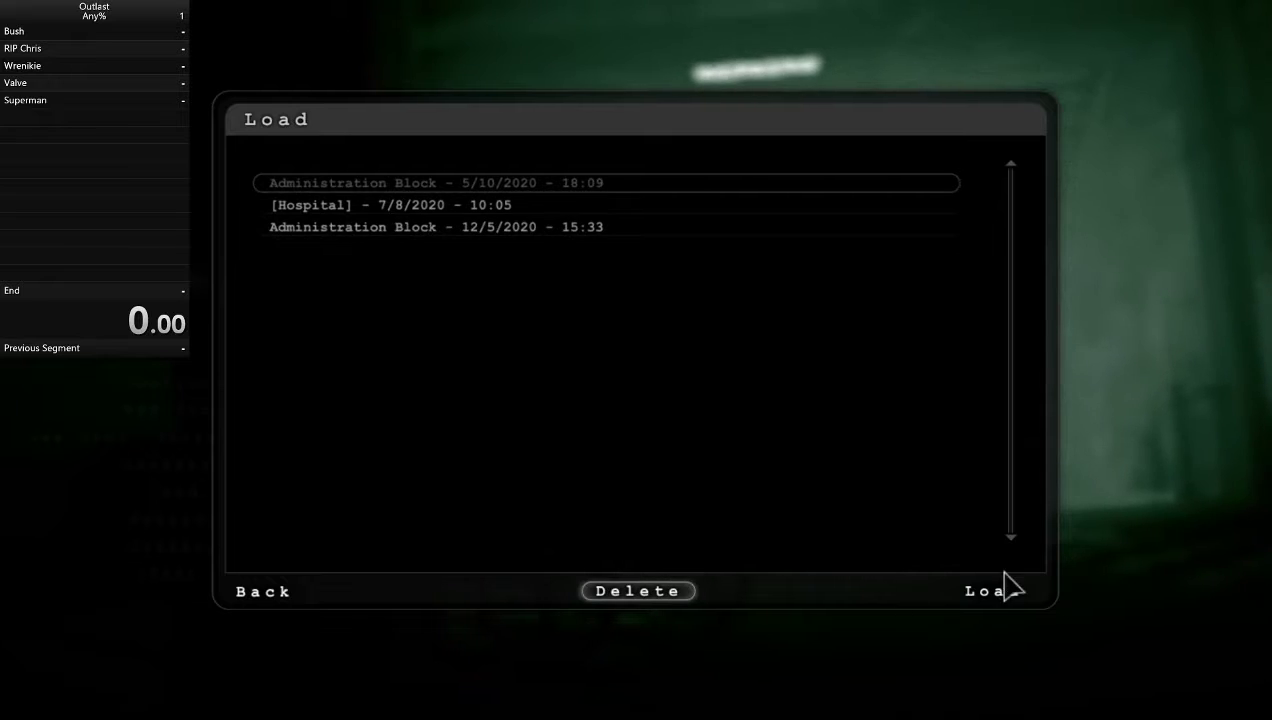
left_click(628, 594)
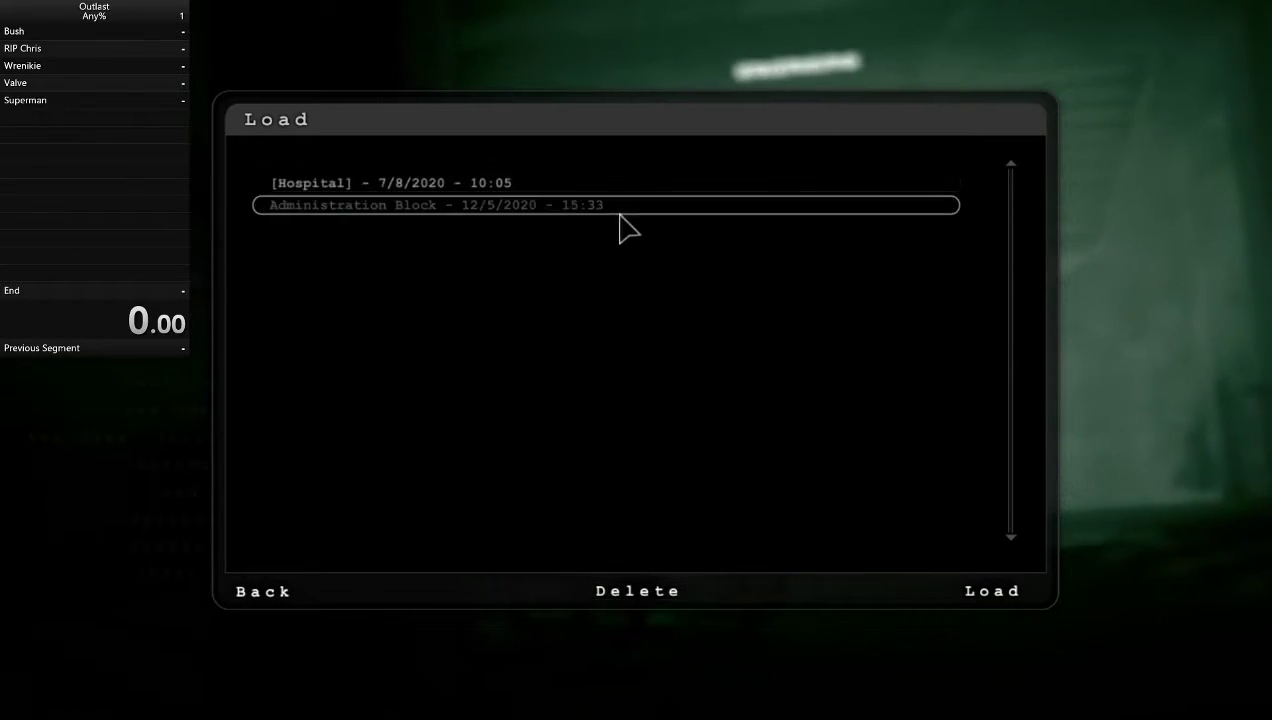
left_click(1008, 588)
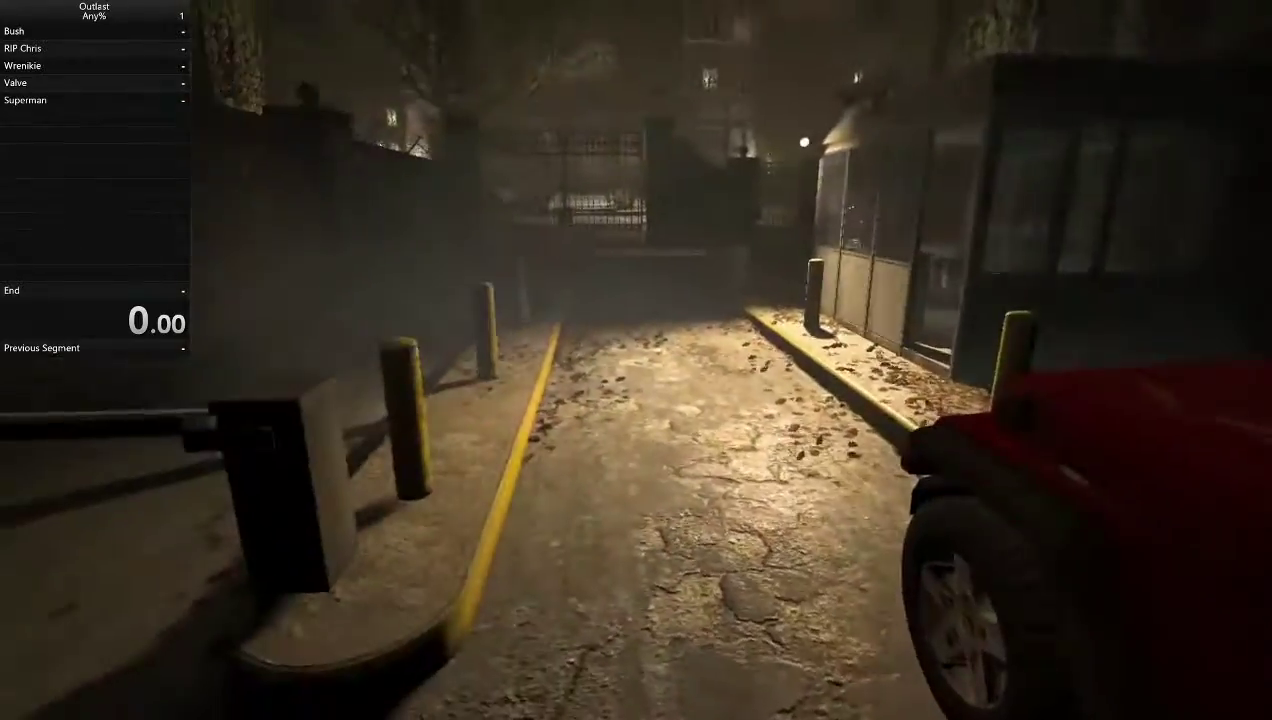
- Run forward from the parked car to start the LiveSplit timer, and record the Bush and RIP Chris splits
key("shift+w")
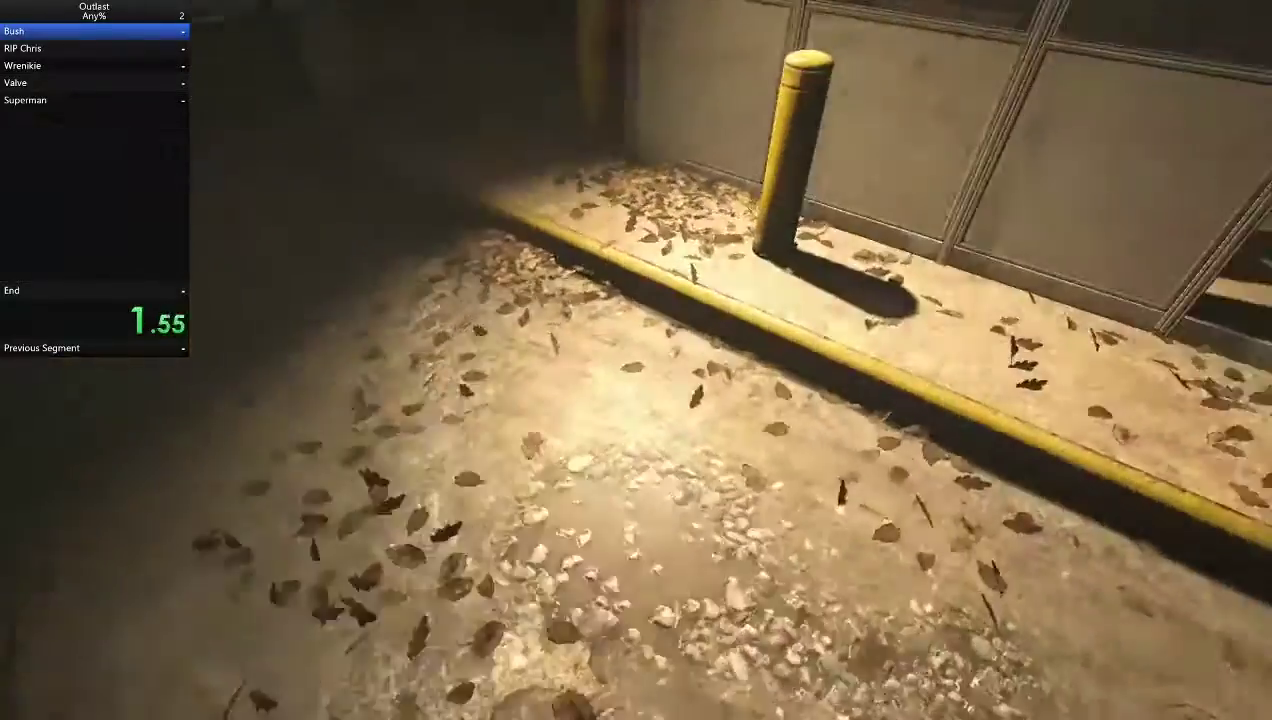
key("space")
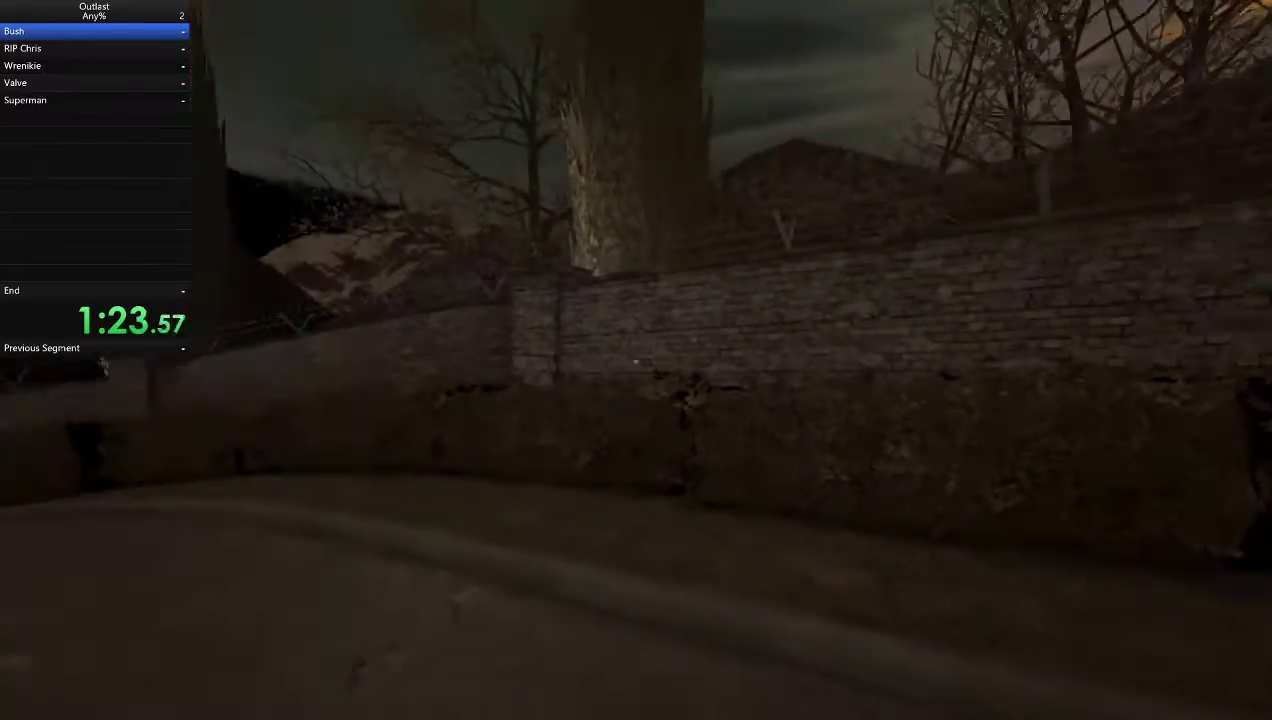
key("KP_1")
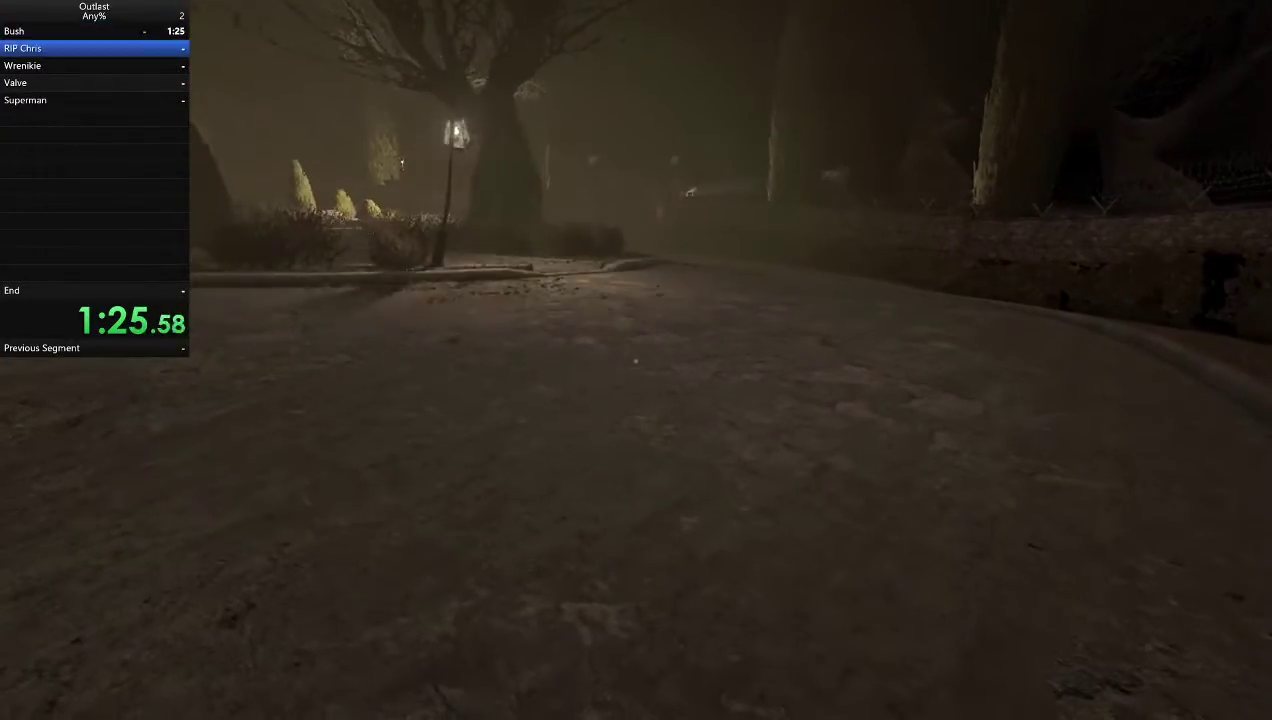
key("KP_1")
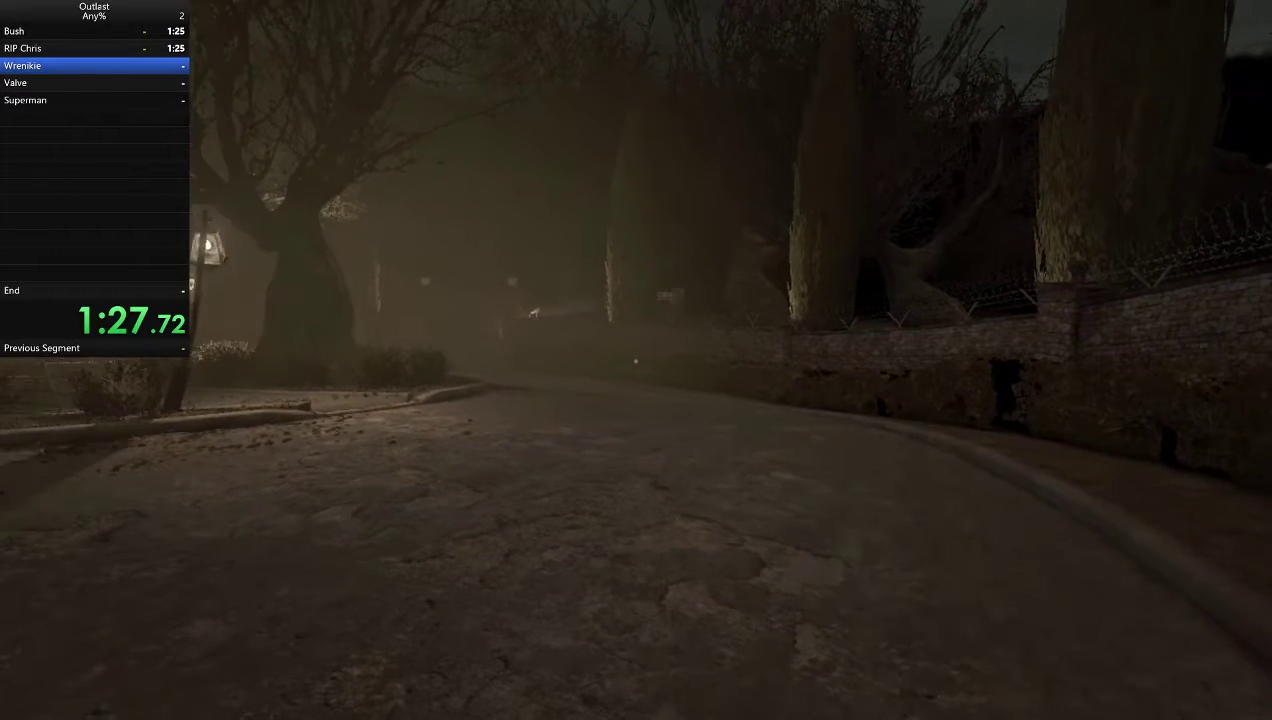
- Pause the game, reset the LiveSplit run and return to the game
key("Escape")
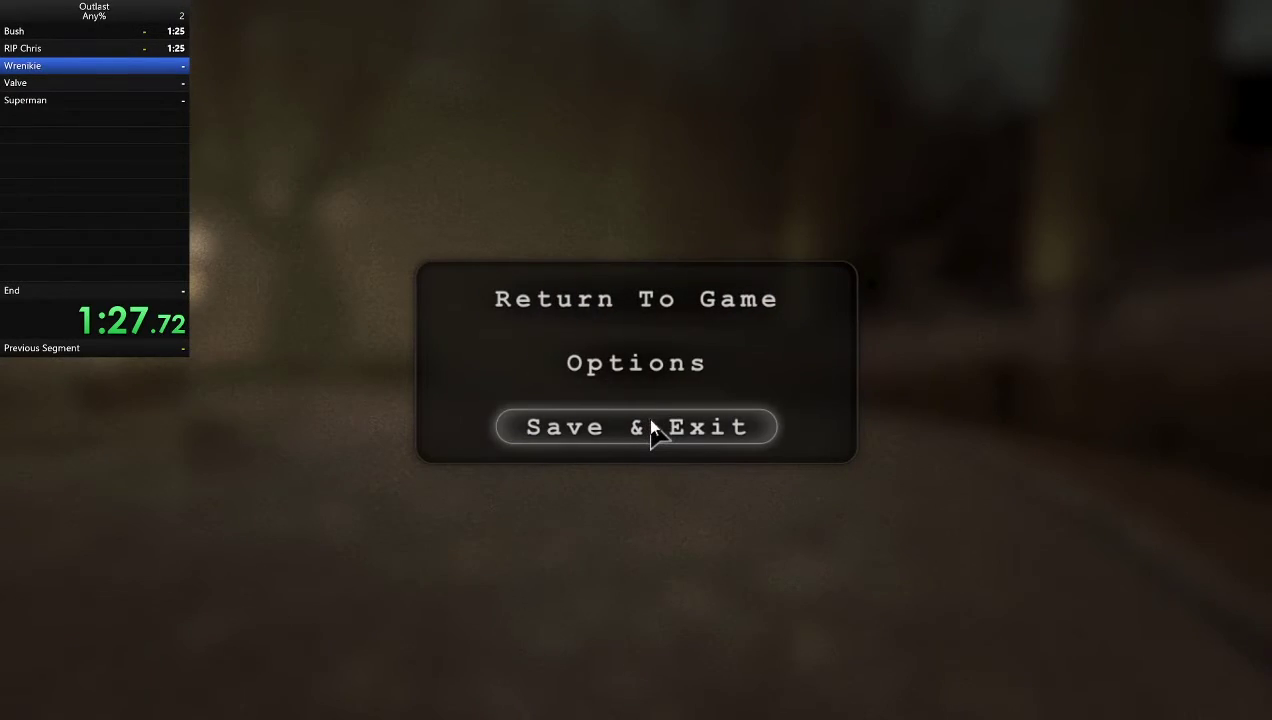
key("KP_3")
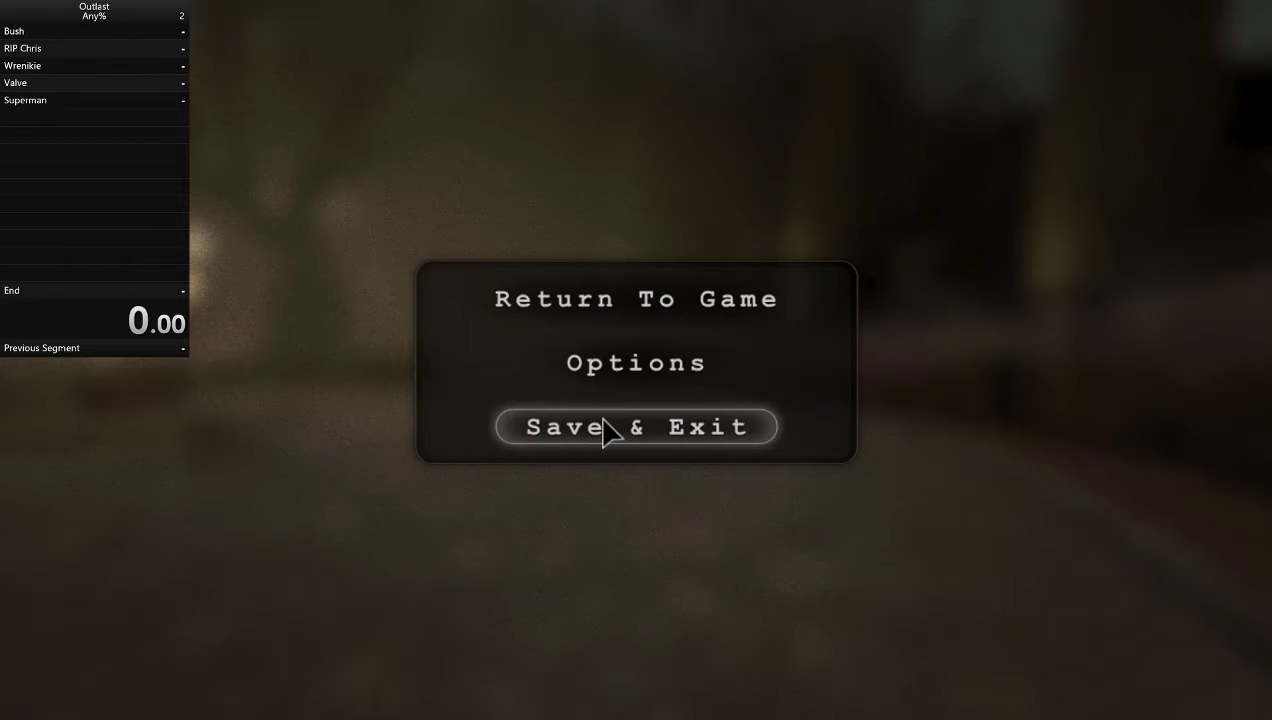
left_click(704, 323)
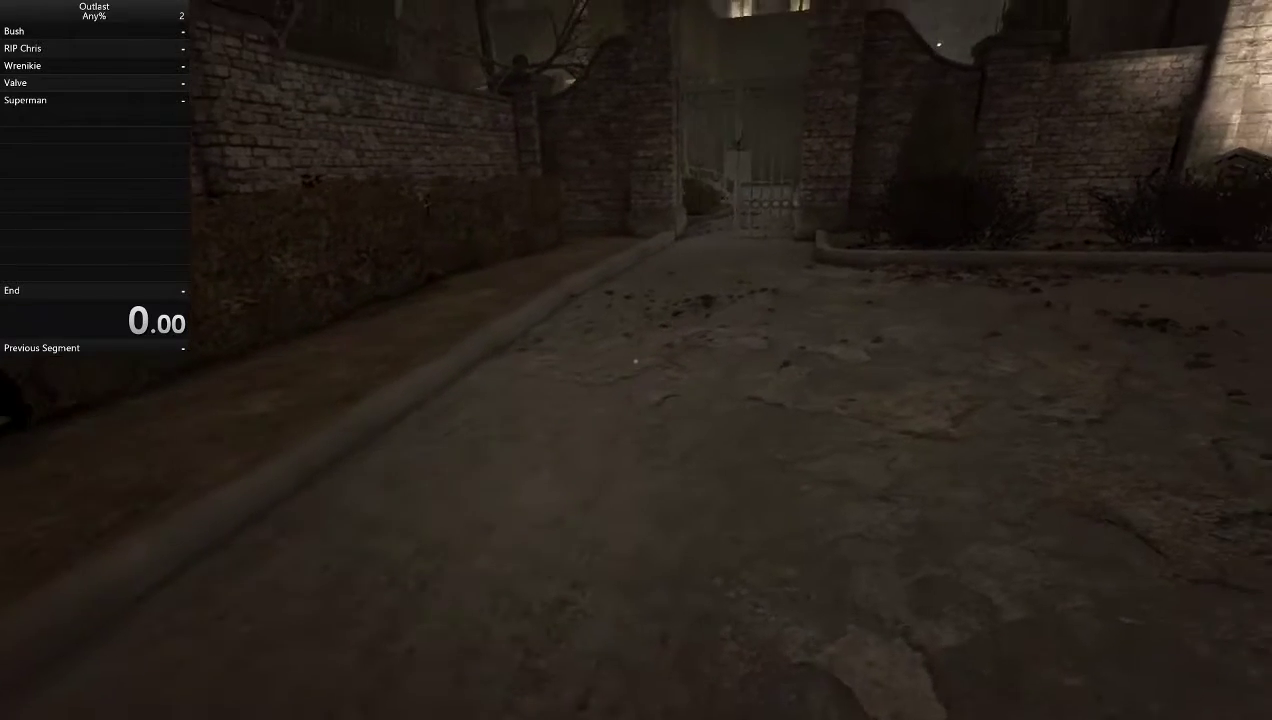
- Start the timer while moving through the gate into the courtyard, then save and exit and resume the game
key("w")
key("KP_1")
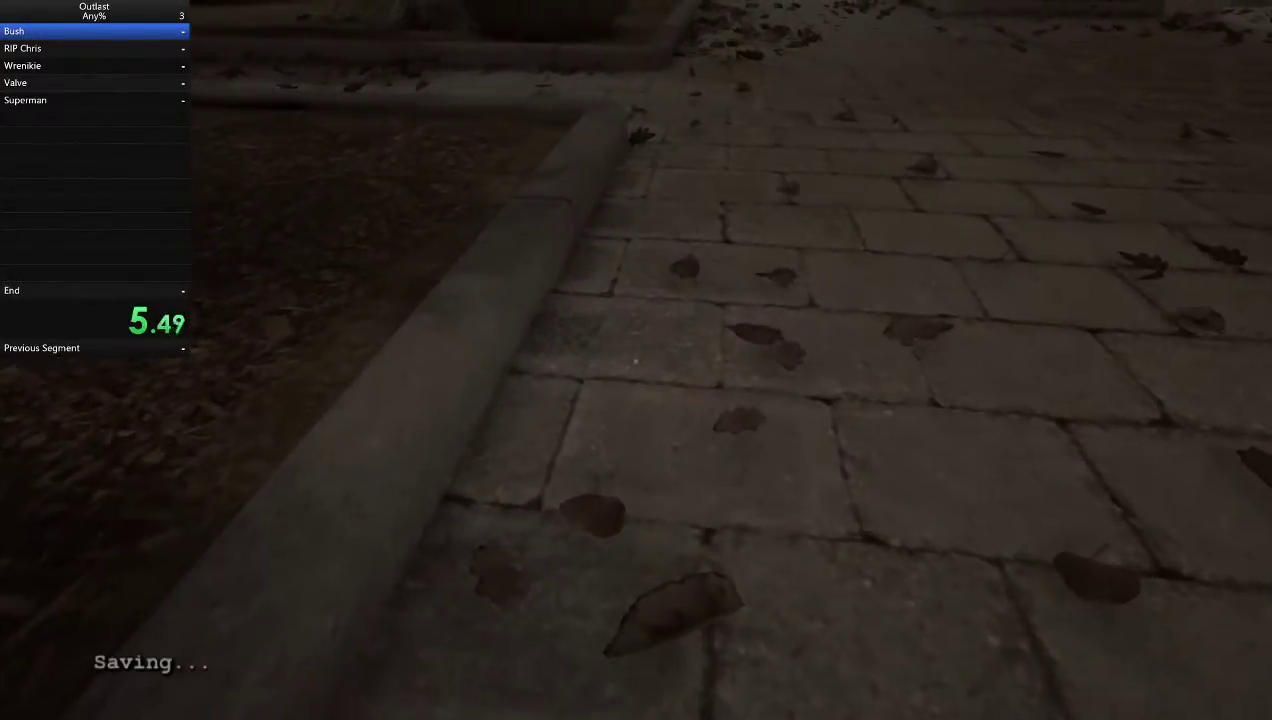
key("Escape")
key("Down")
key("Return")
key("Return")
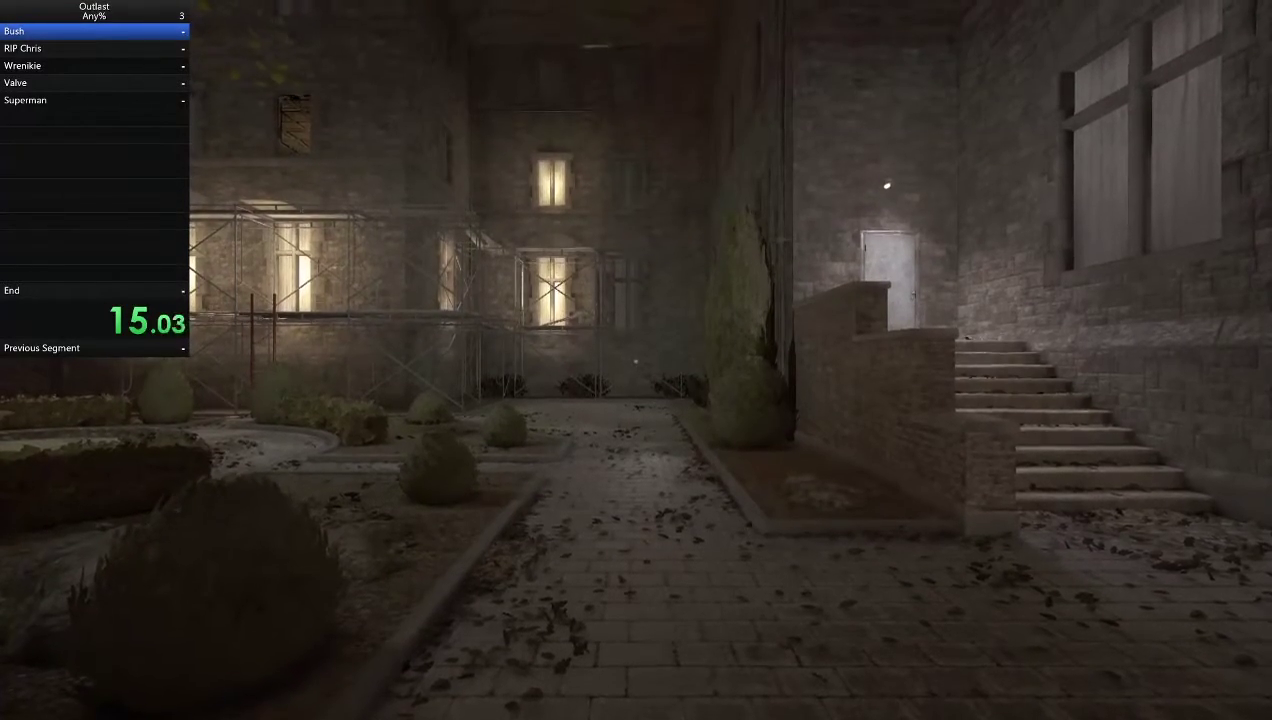
- Reset the timer, move to the courtyard gate with it running, then save and exit and resume the game
key("KP_3")
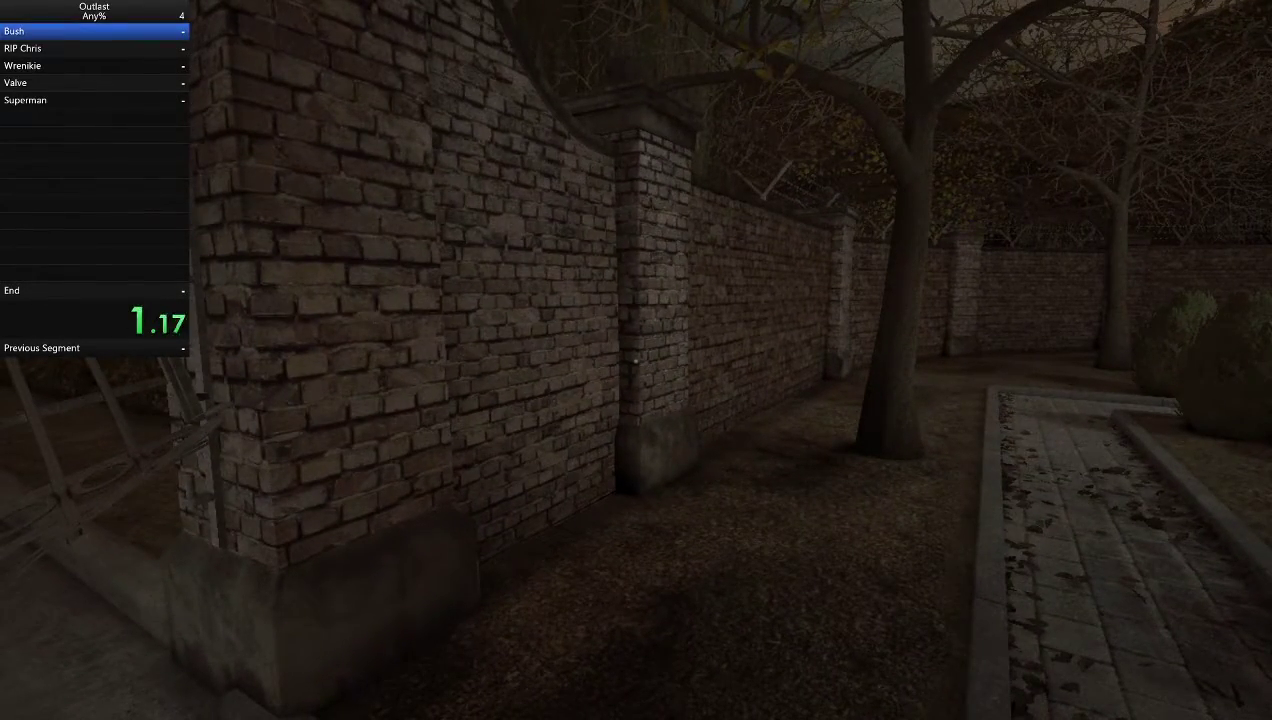
key("w")
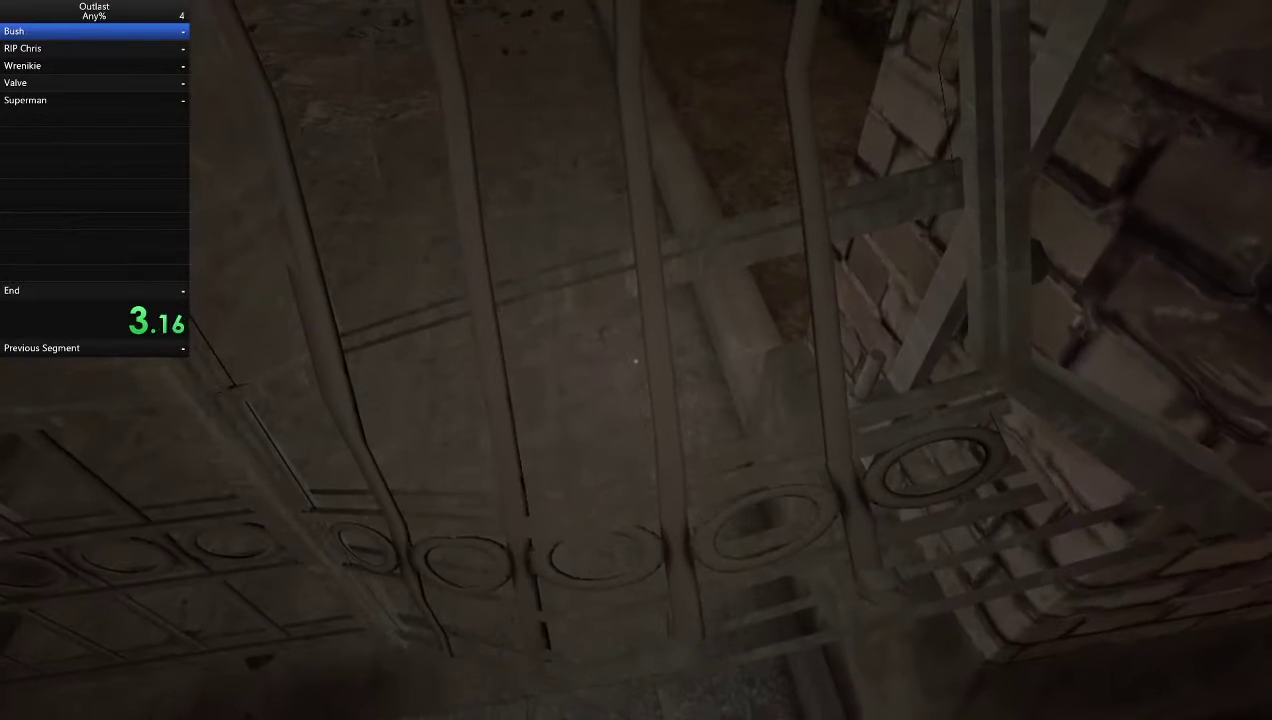
key("Escape")
key("Down")
key("Down")
key("Return")
key("Left")
key("Return")
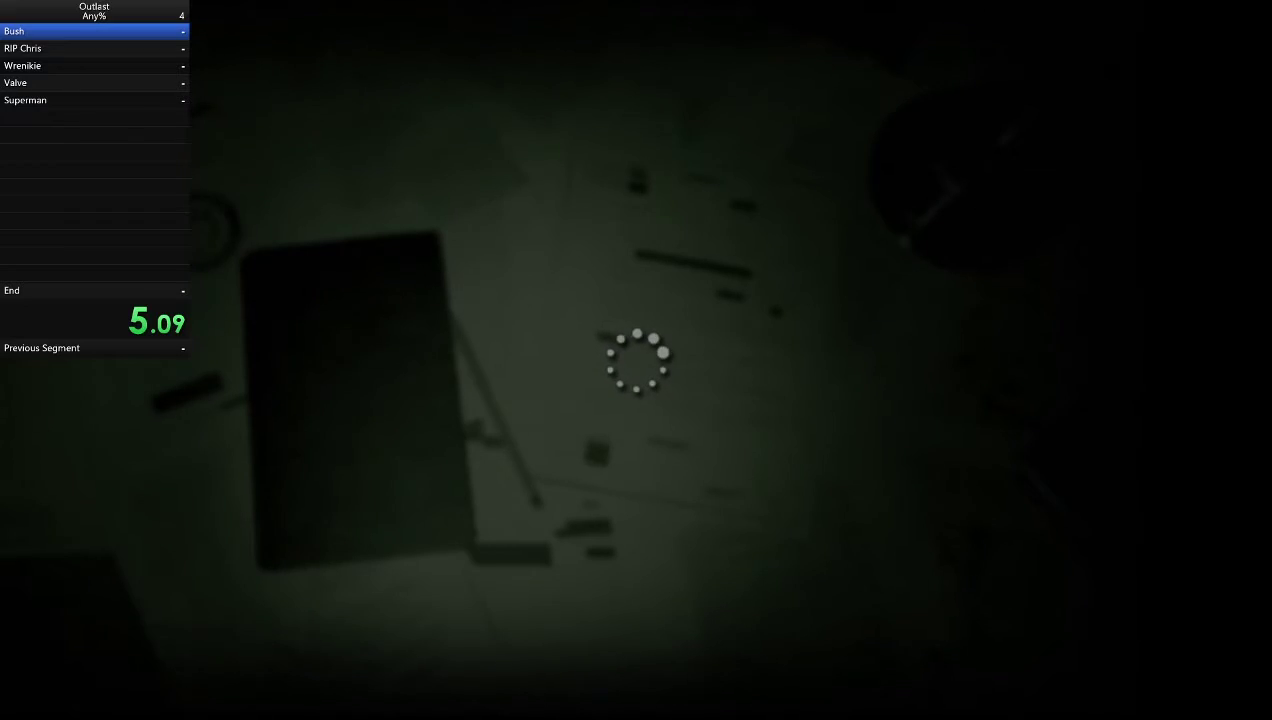
key("w")
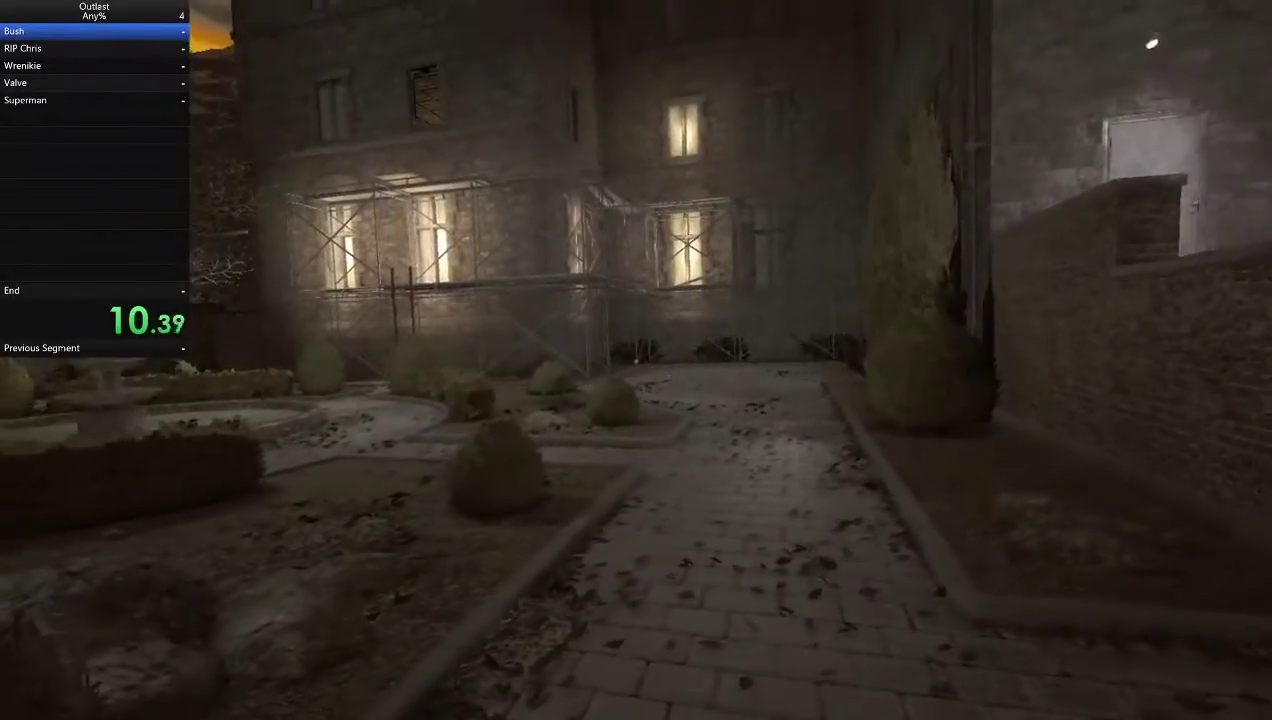
- Reset the timer and move around the courtyard by the gate until the timer starts again
key("KP_3")
key("w")
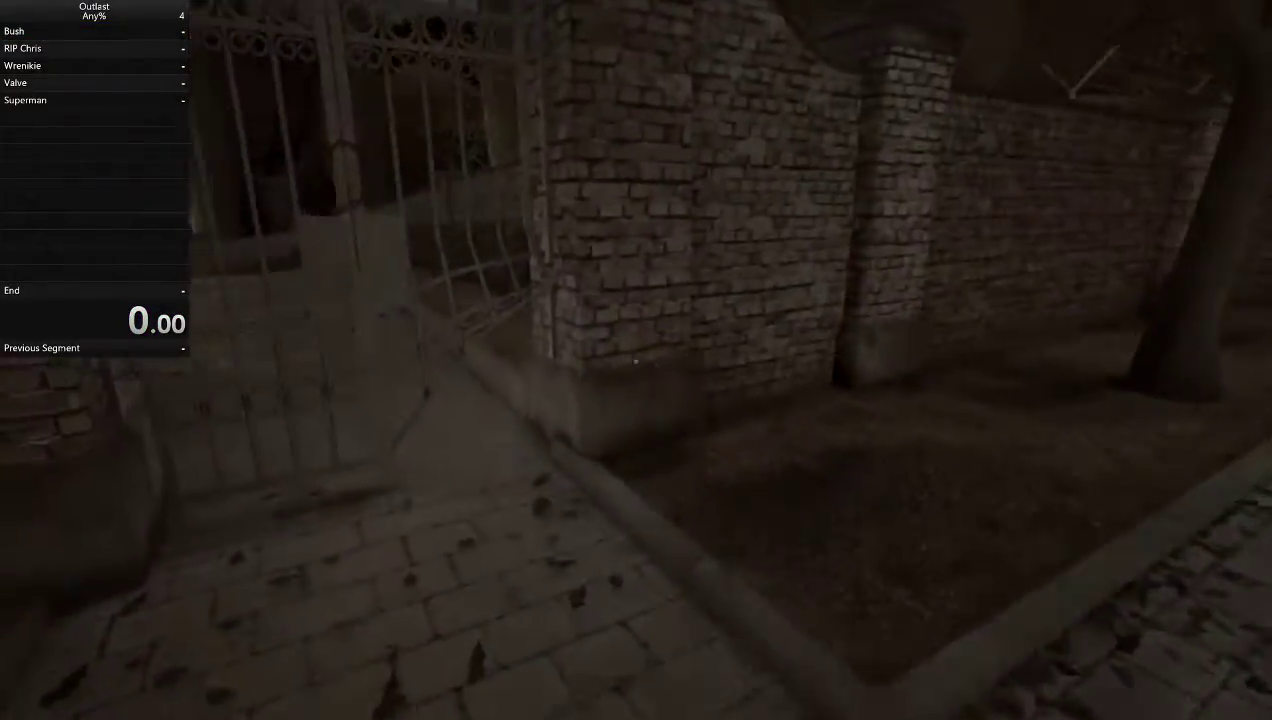
key("w")
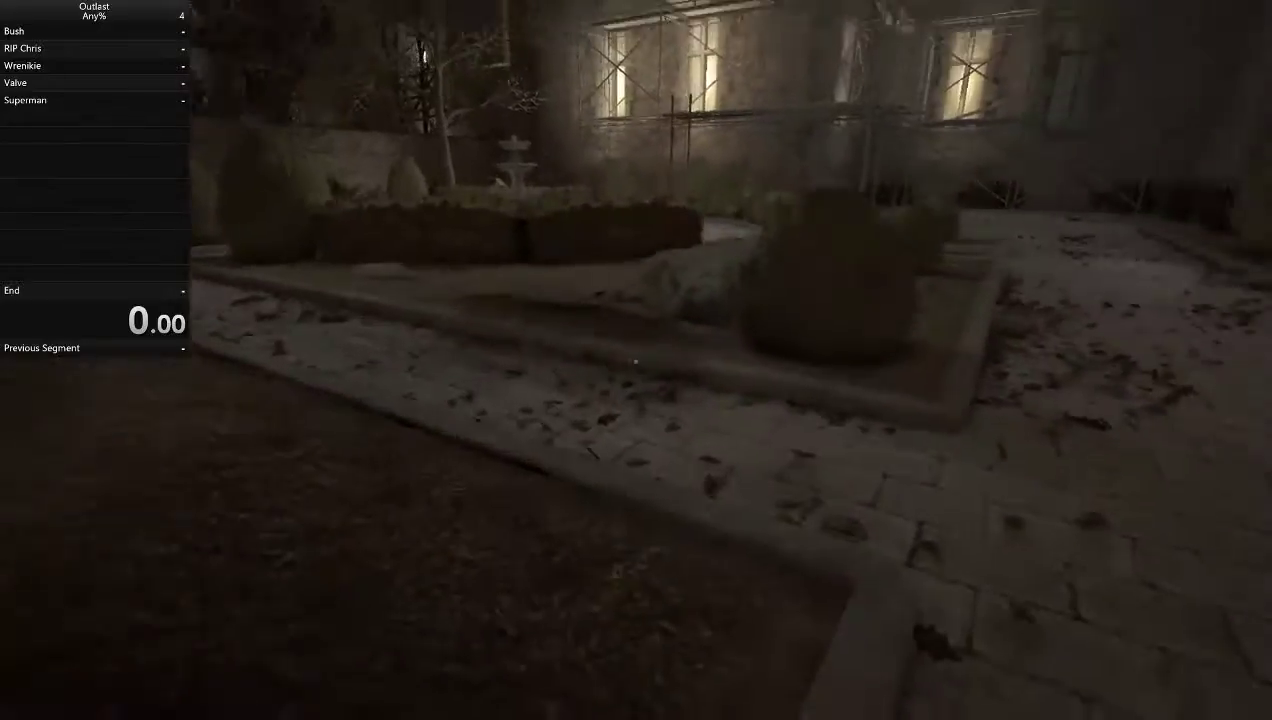
key("w")
key("space")
key("w")
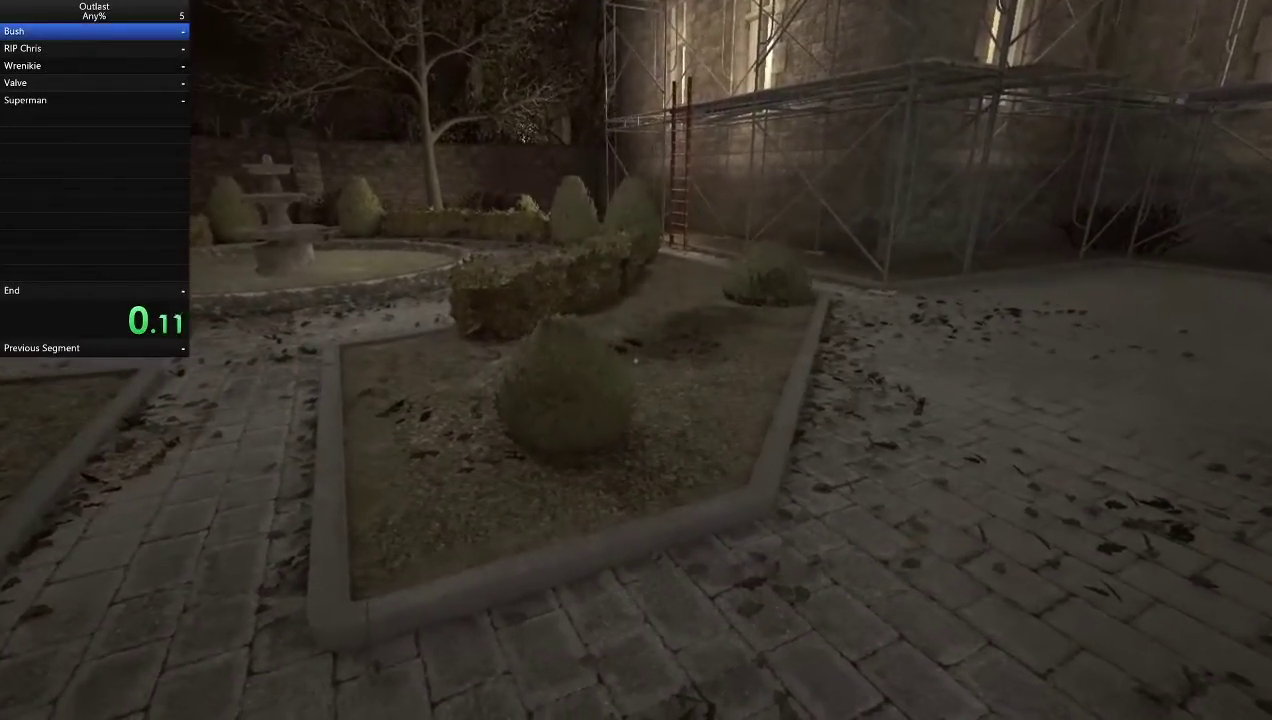
- Reset the restarted timer and run along the road outside the courtyard
key("w")
key("KP_3")
key("w")
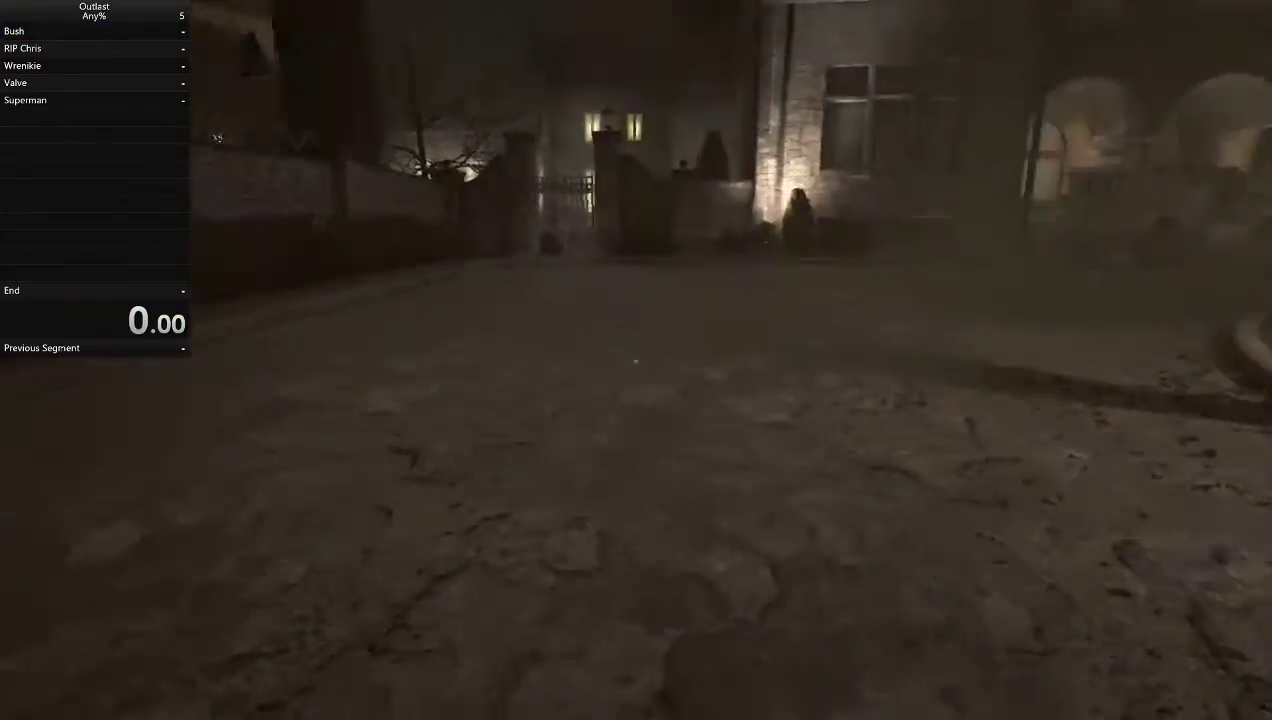
key("w")
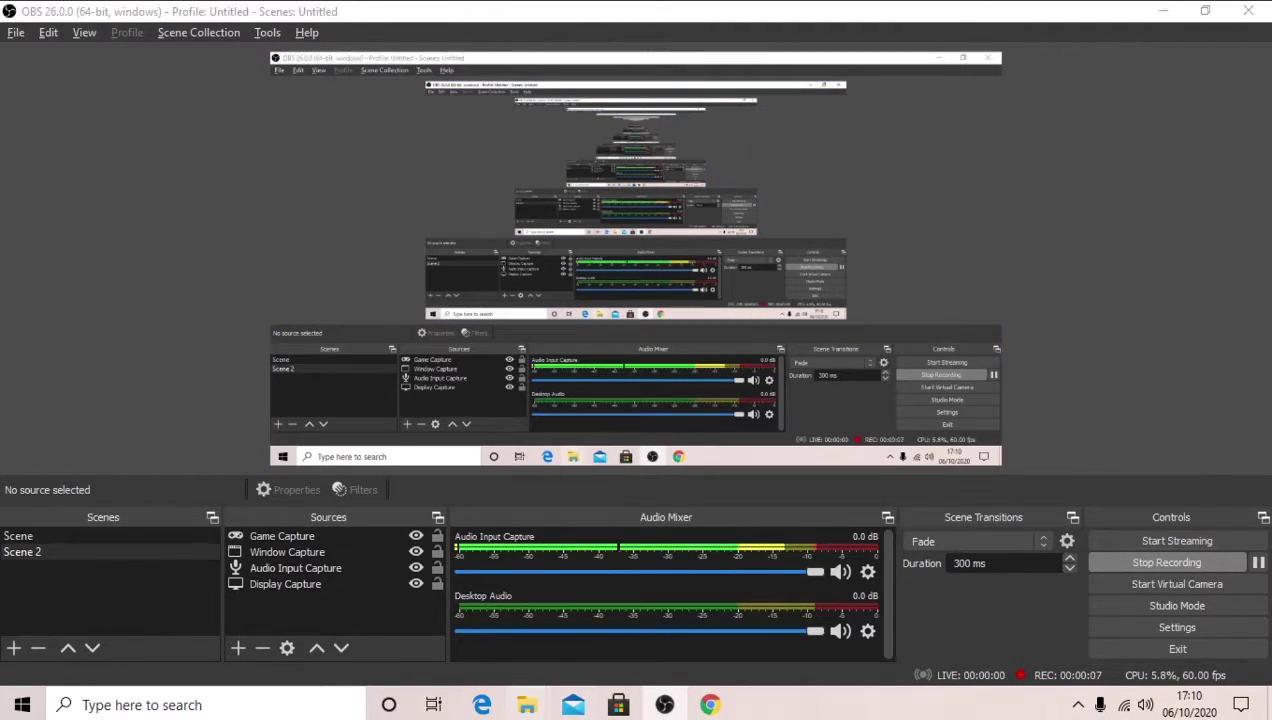
- Switch to File Explorer and open the Config folder inside OLGame, starting from the Outlast installation folder
mouse_move(527, 703)
left_click(712, 562)
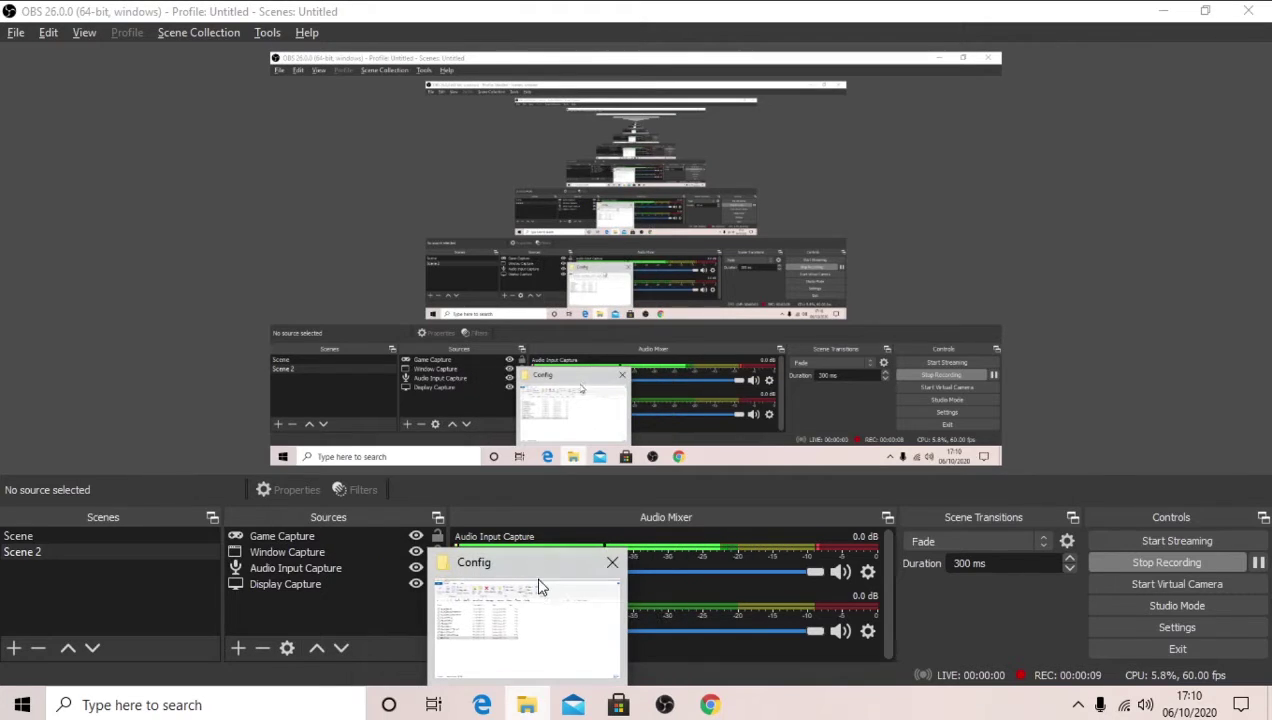
left_click(510, 650)
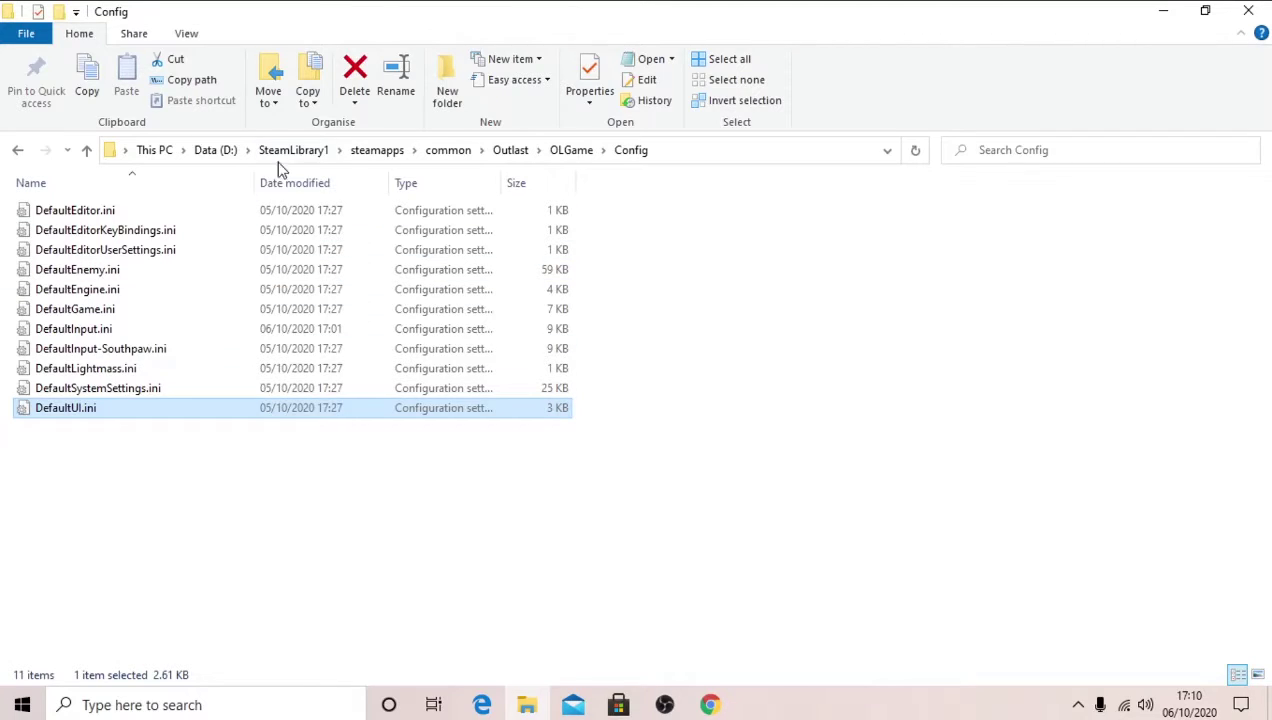
left_click(510, 150)
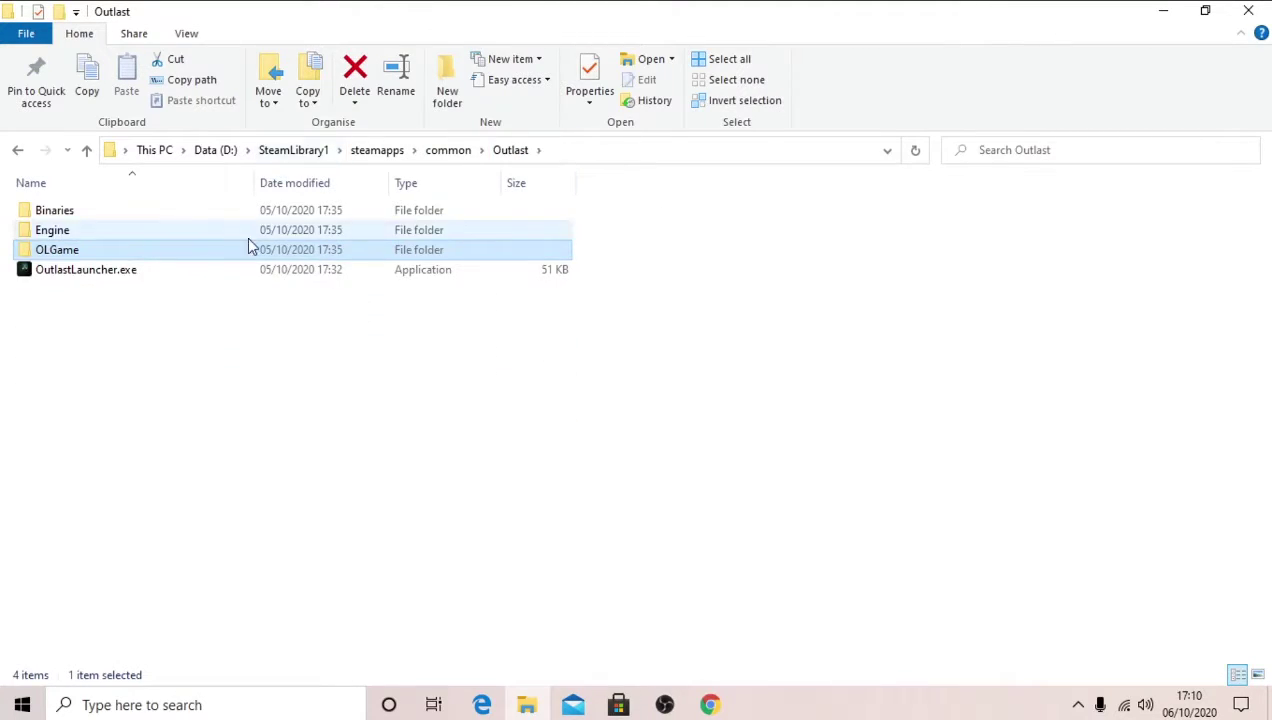
double_click(237, 250)
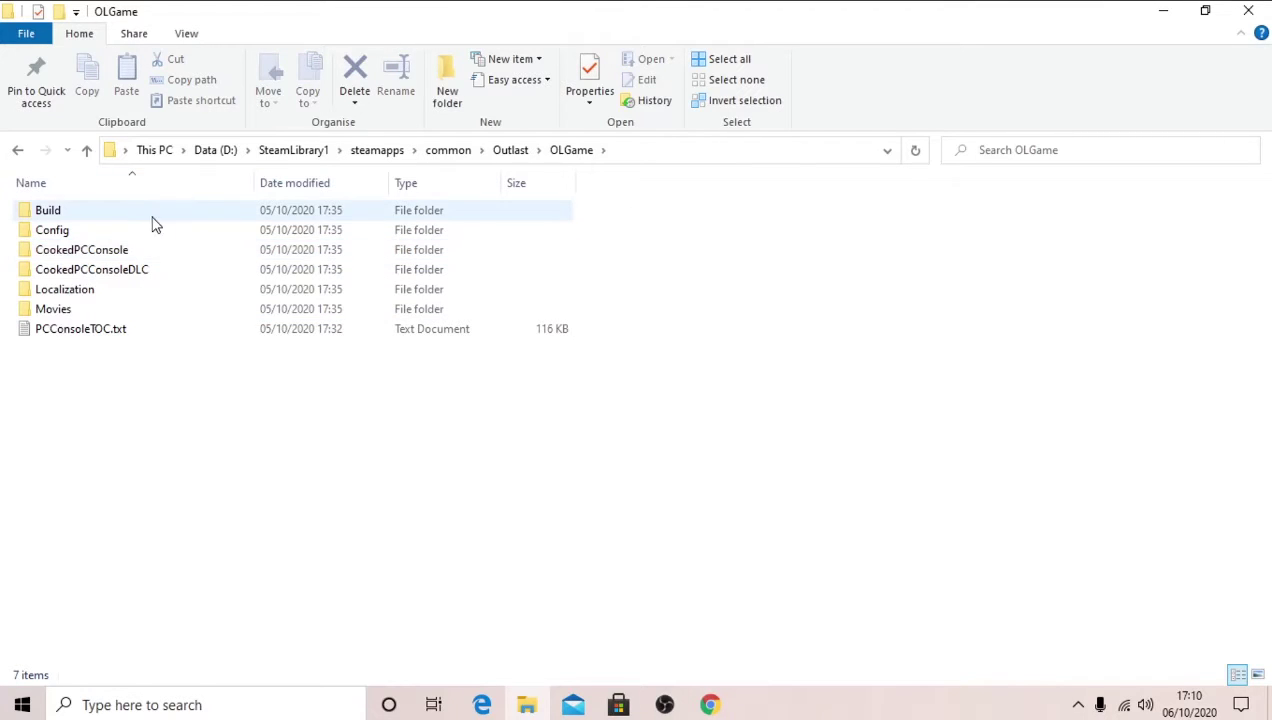
double_click(147, 231)
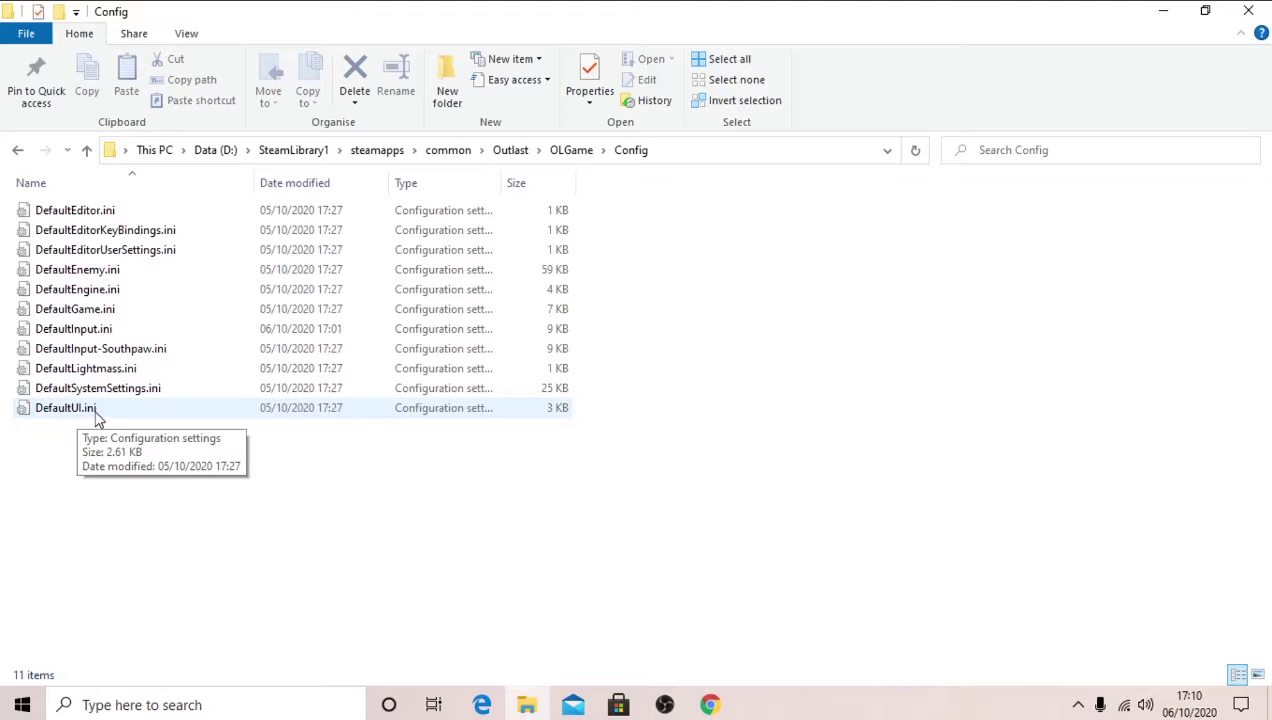
- Set bShowCheckpointNames to true at the end of DefaultUI.ini, then save and close the file
double_click(100, 408)
scroll(300, 410, "down", 5)
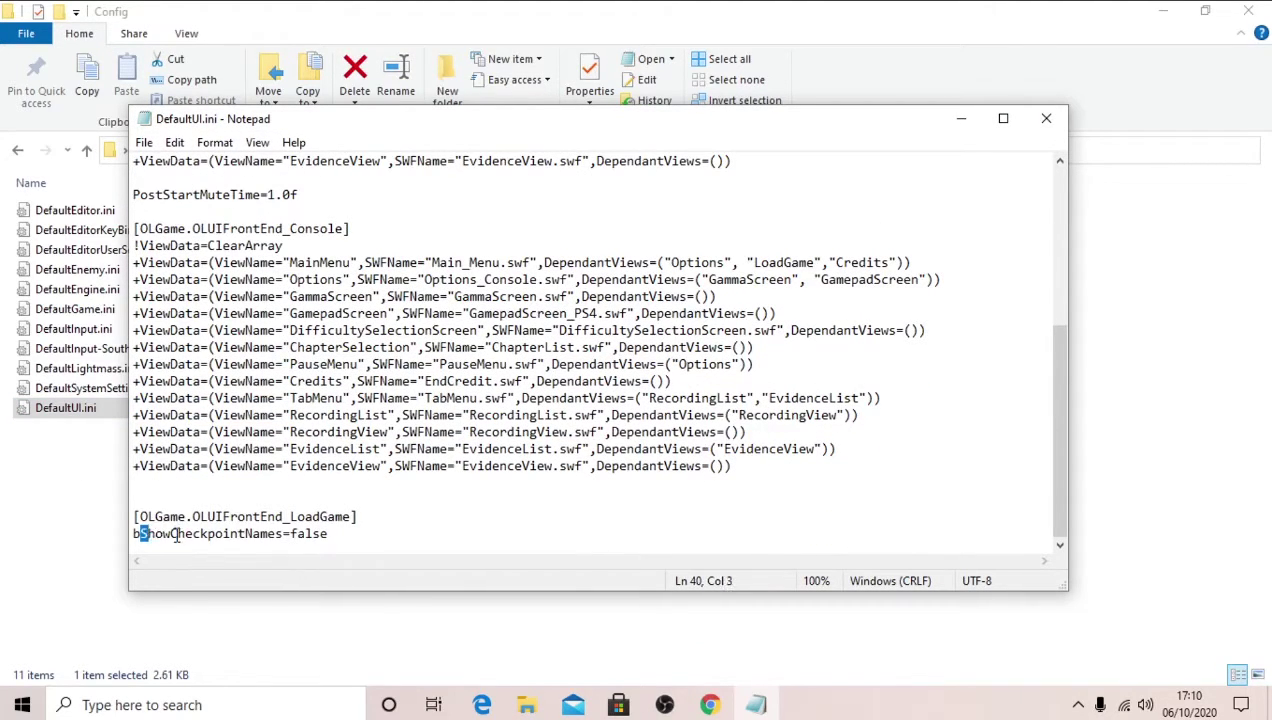
left_click(330, 537)
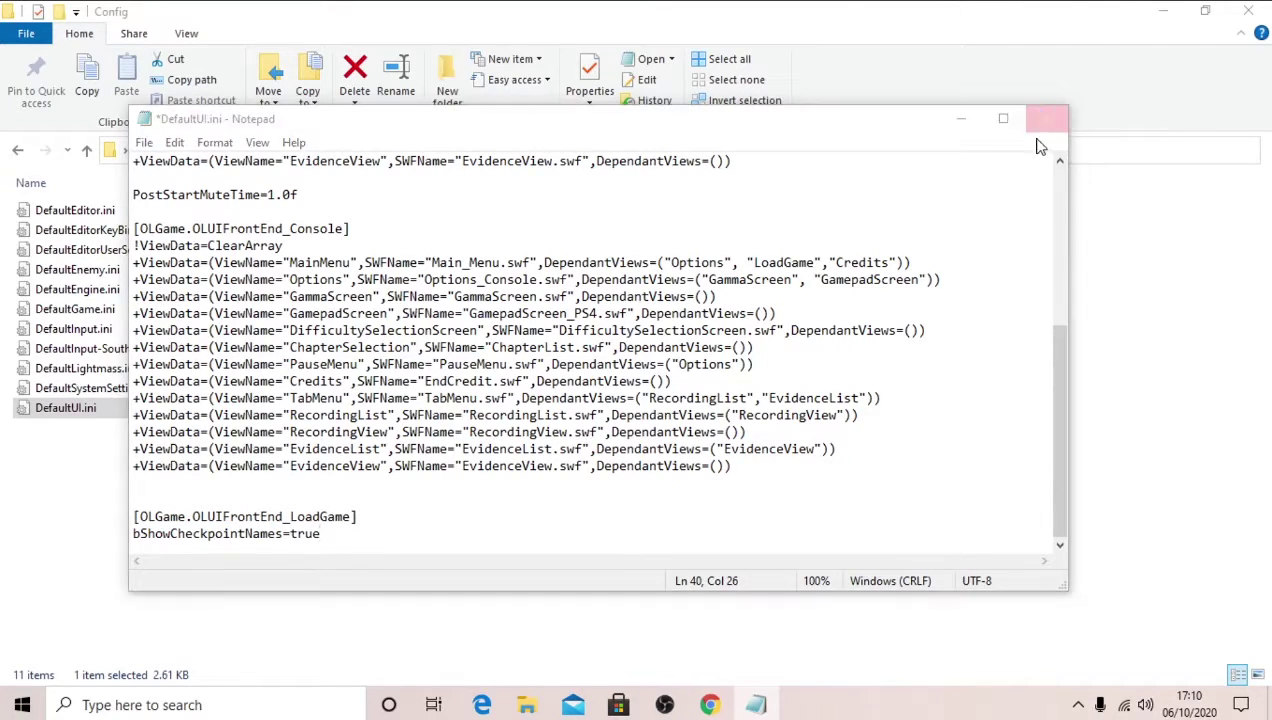
left_click(572, 362)
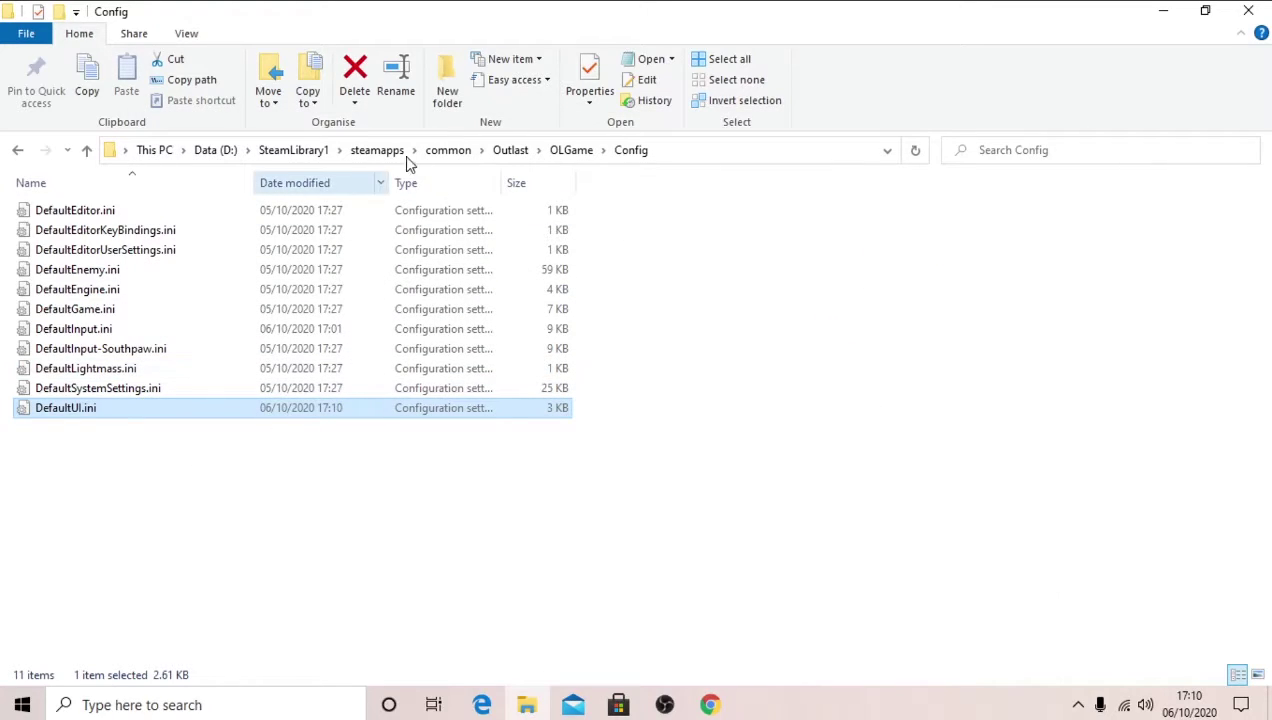
- Return to the main Outlast installation folder and minimize the File Explorer window
left_click(515, 155)
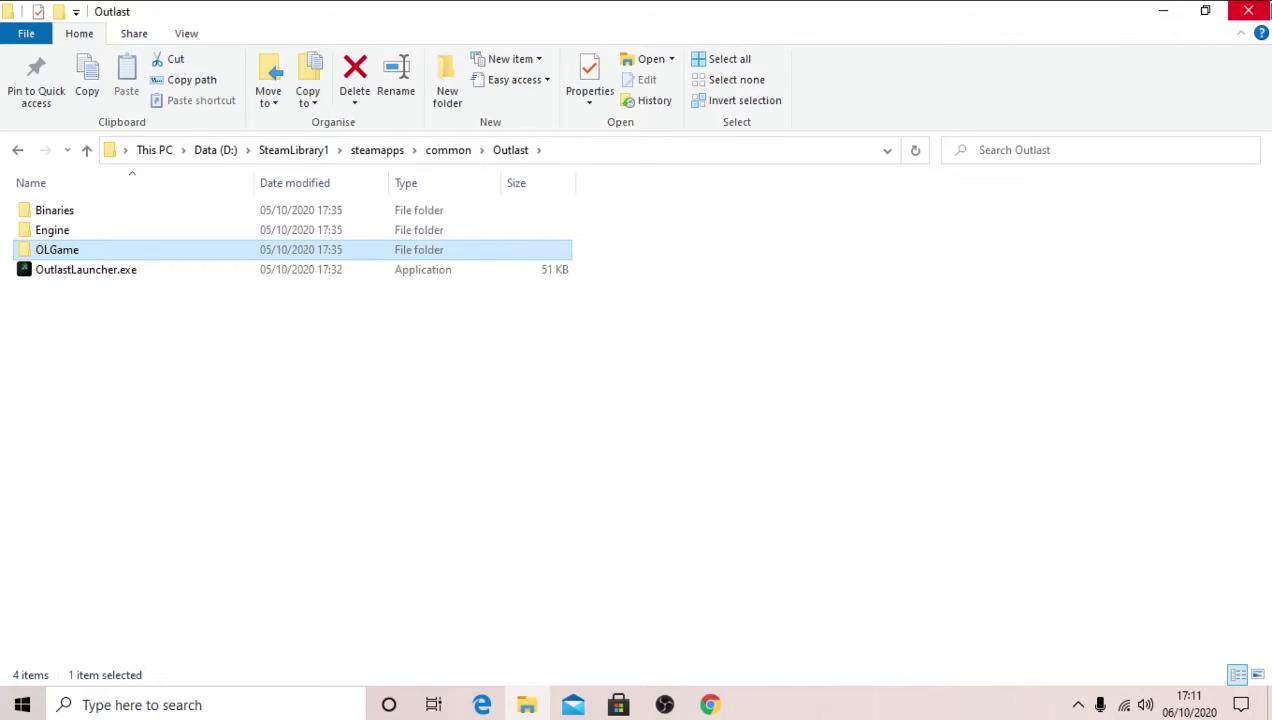
left_click(1162, 11)
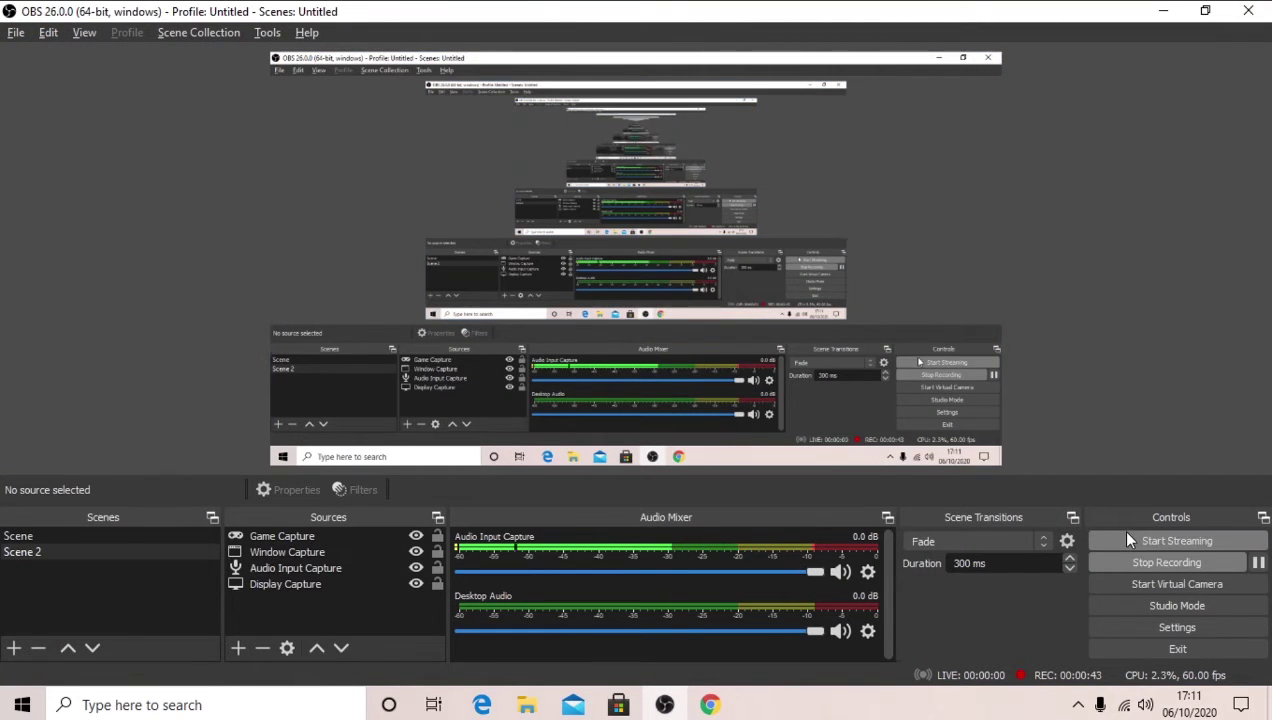